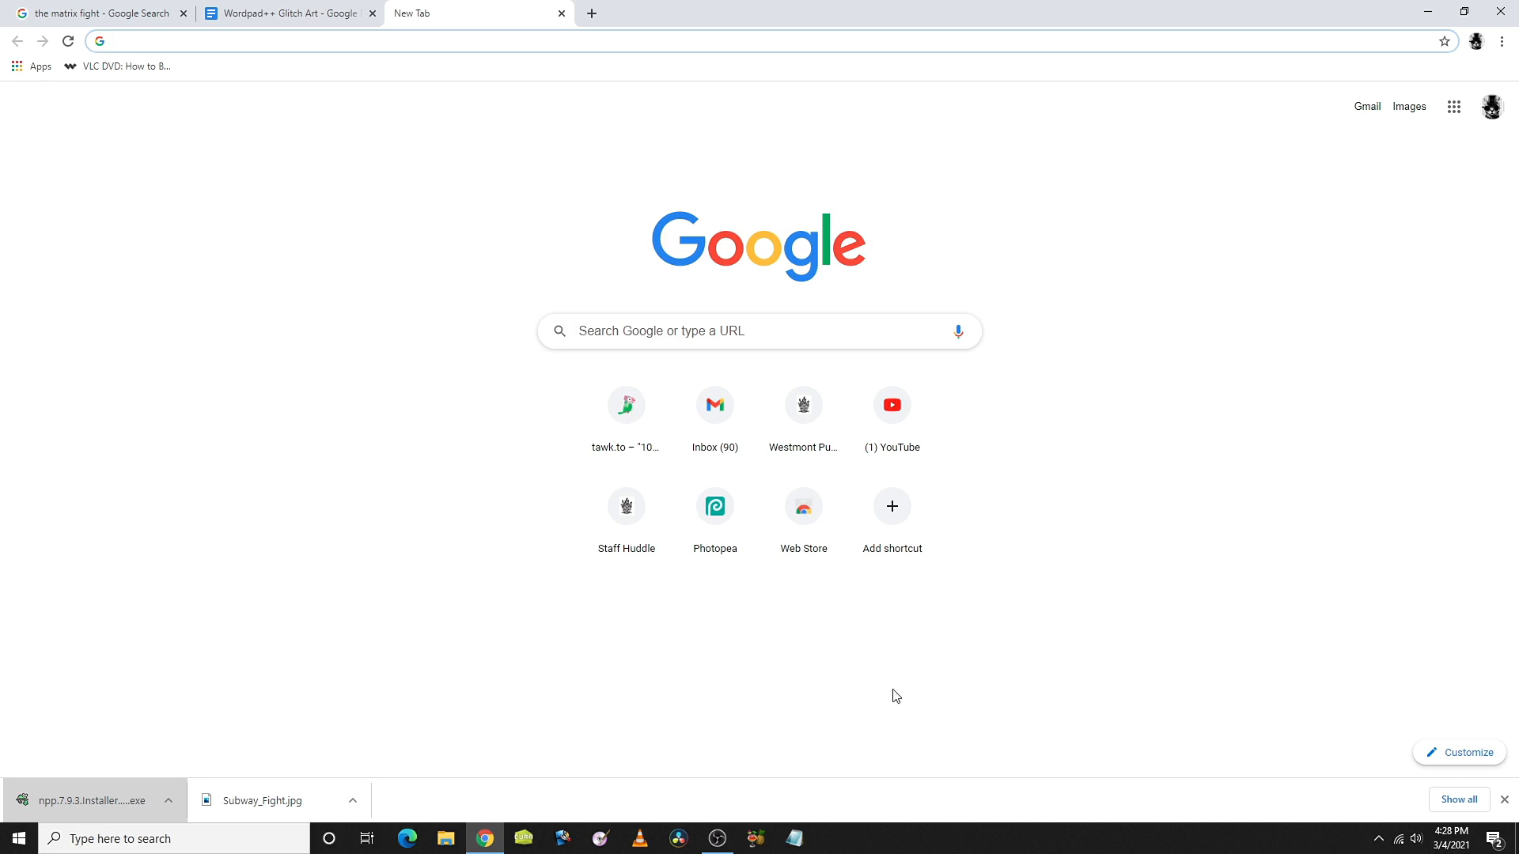
Search the computer for notepad++ to check that the app is installed, and close the search
left_click(257, 838)
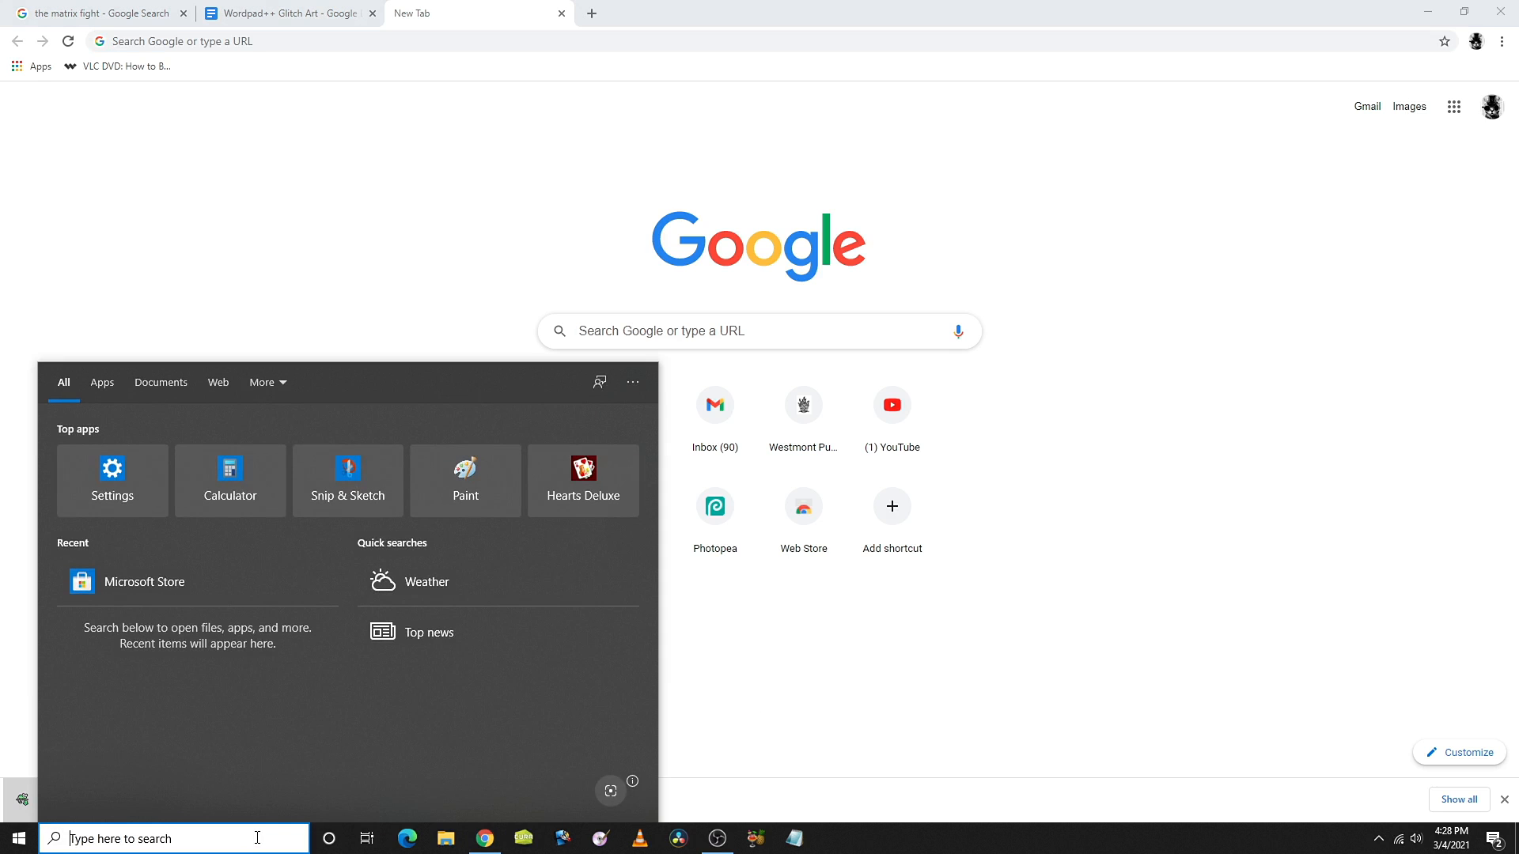
type("notepad++")
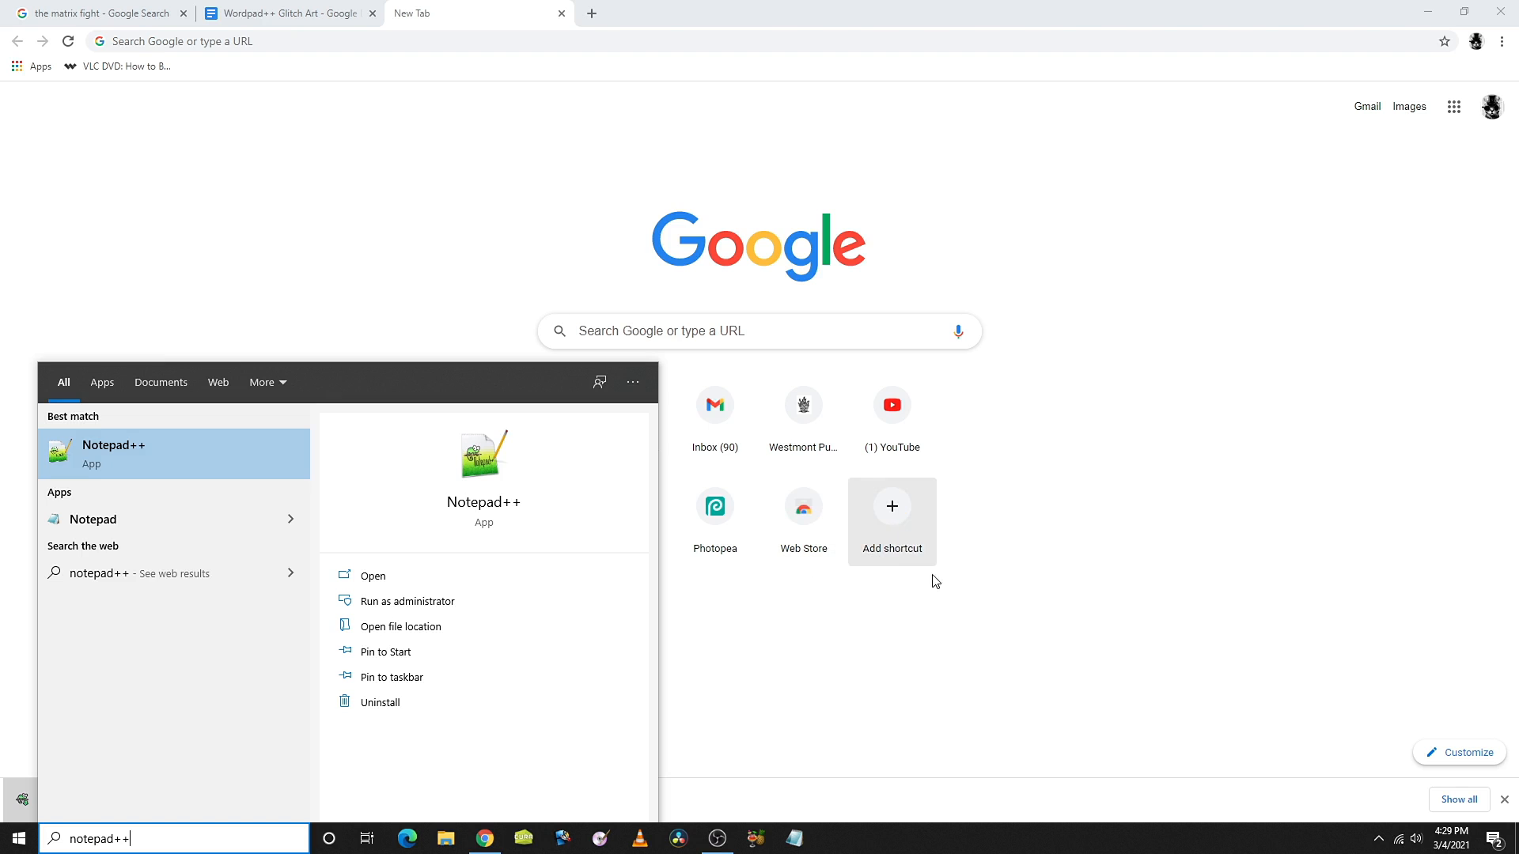
left_click(1084, 593)
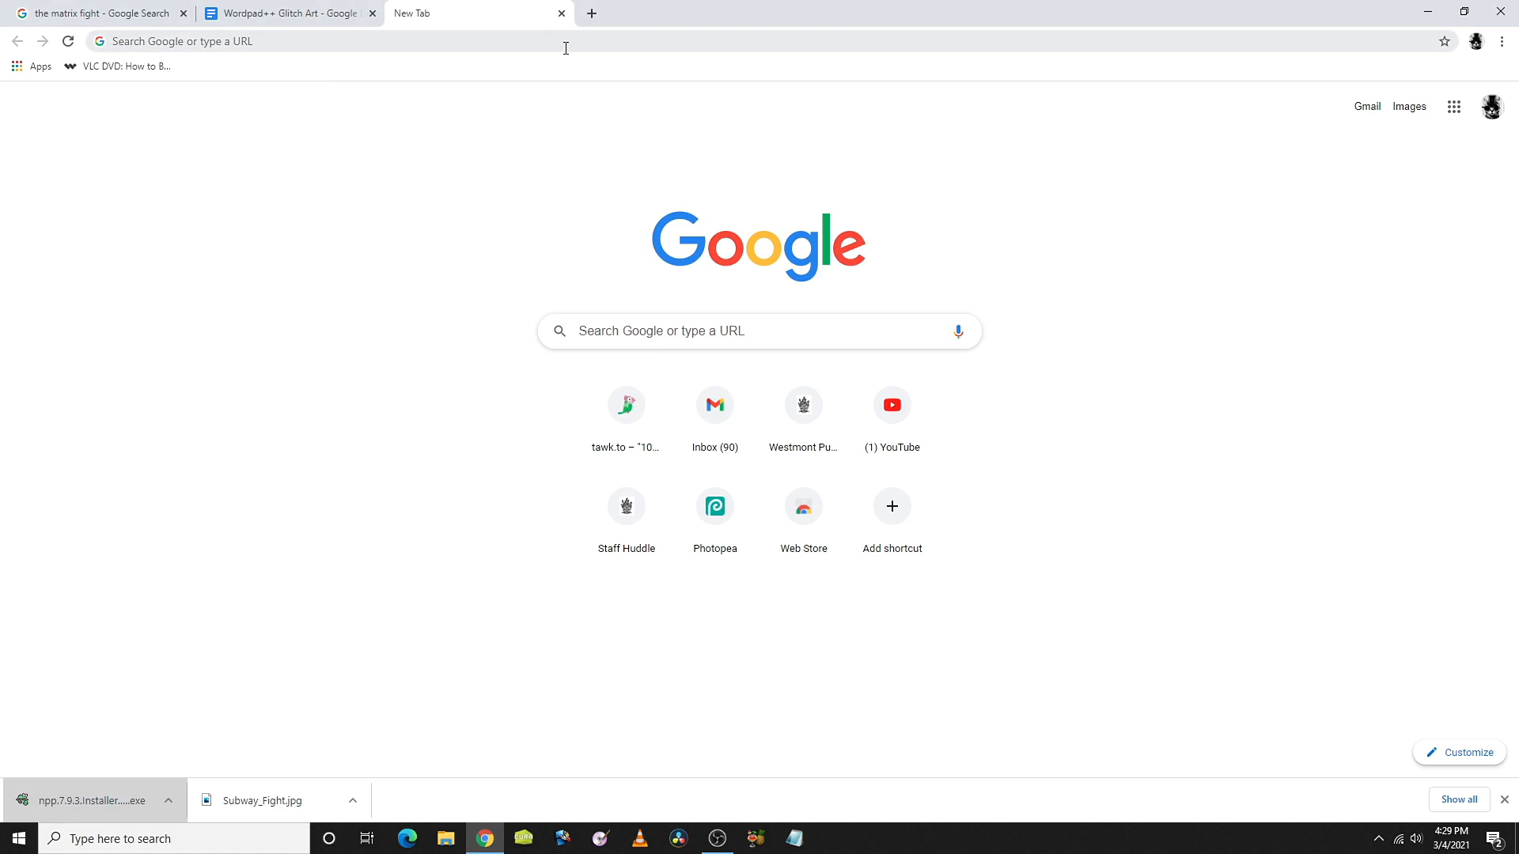
Search the web for "notepad++ download" and open the official Notepad++ Downloads page
left_click(565, 49)
type("notepad")
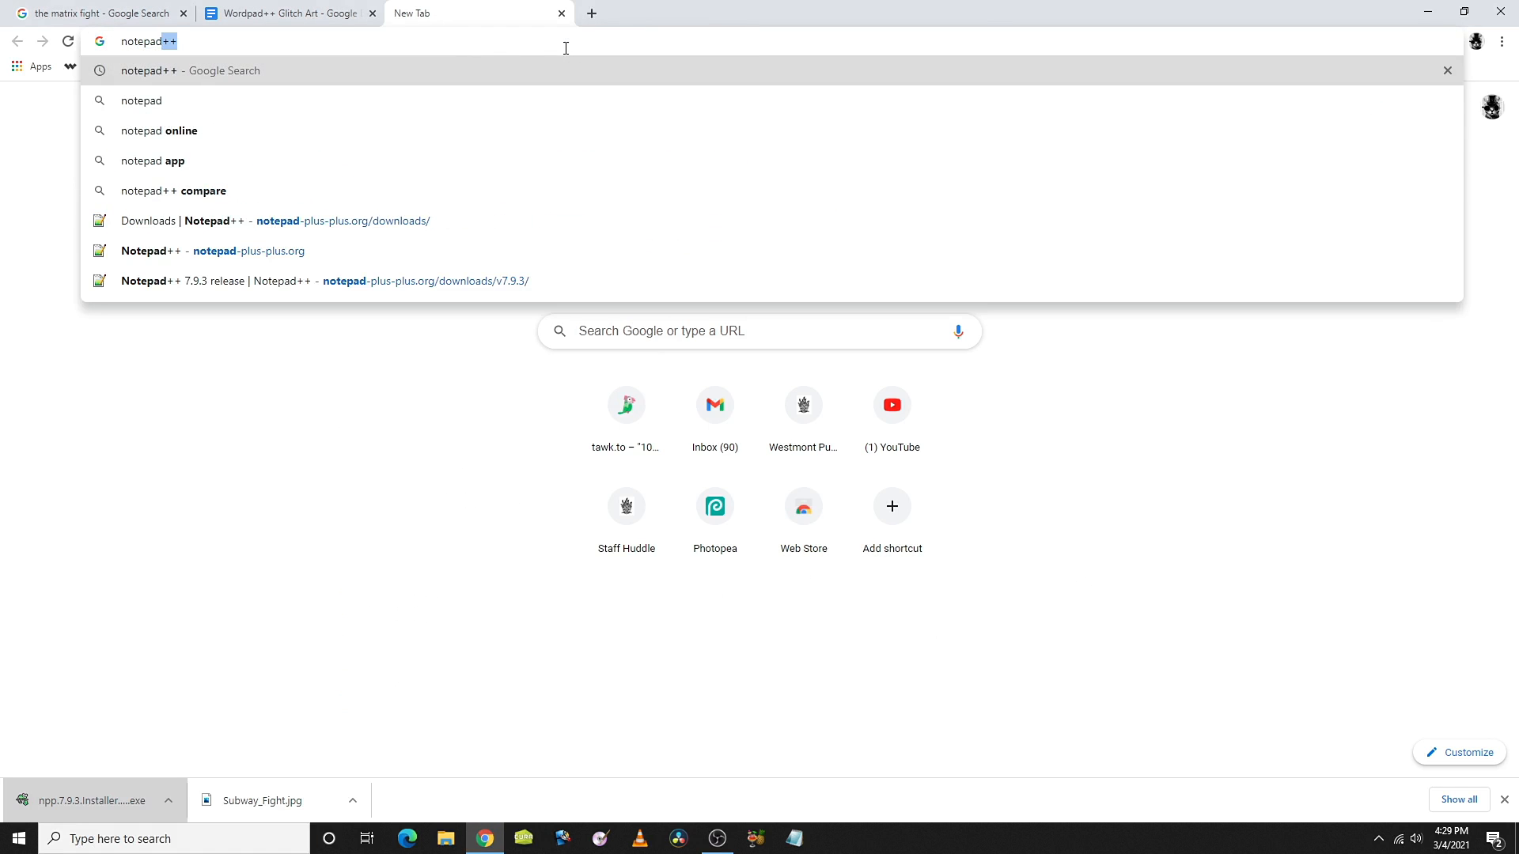
type("++ download")
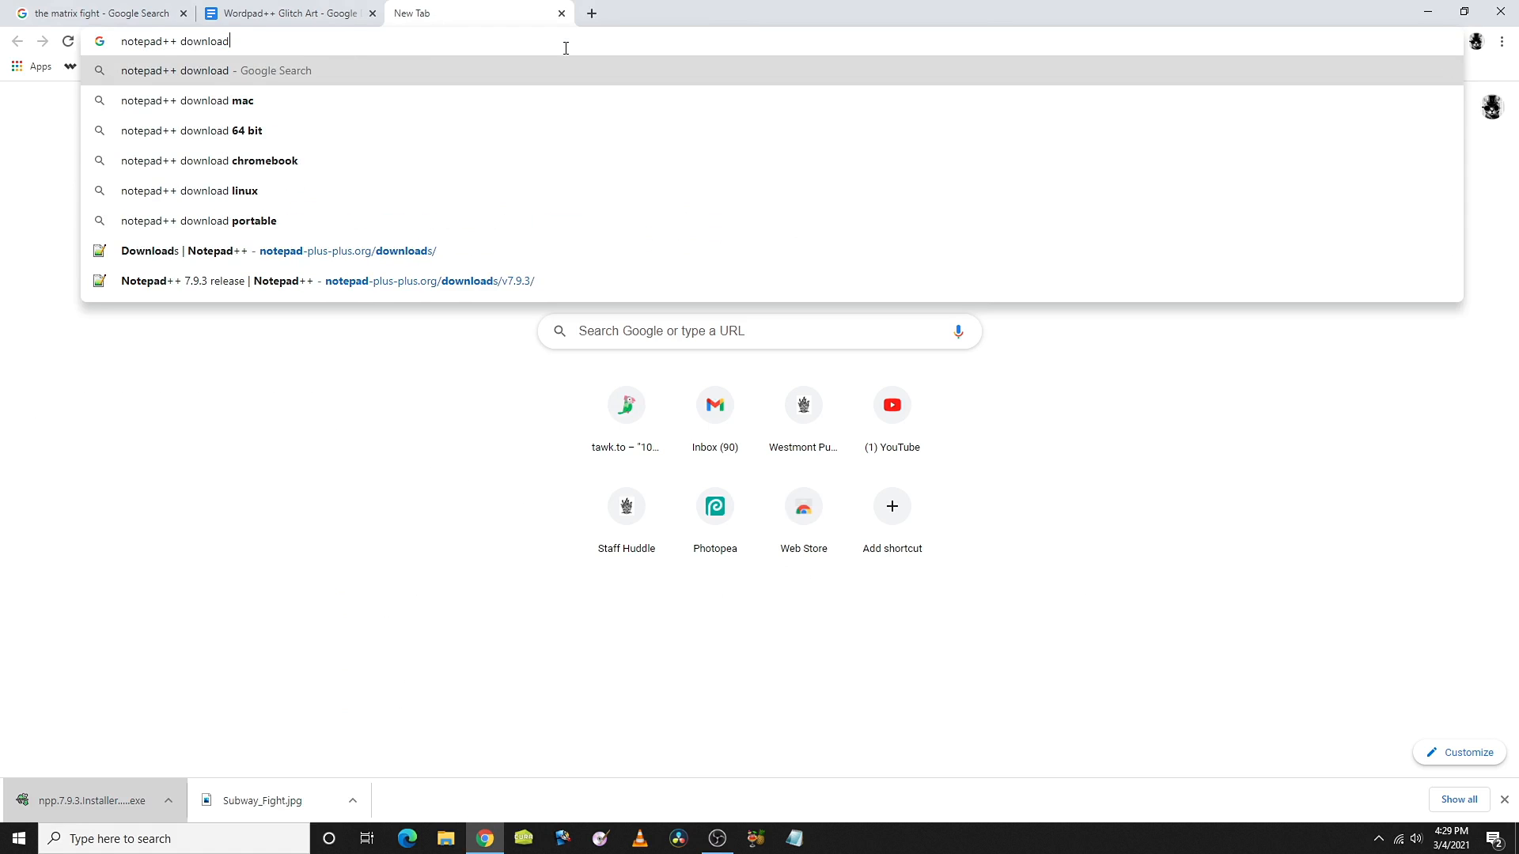
key("Return")
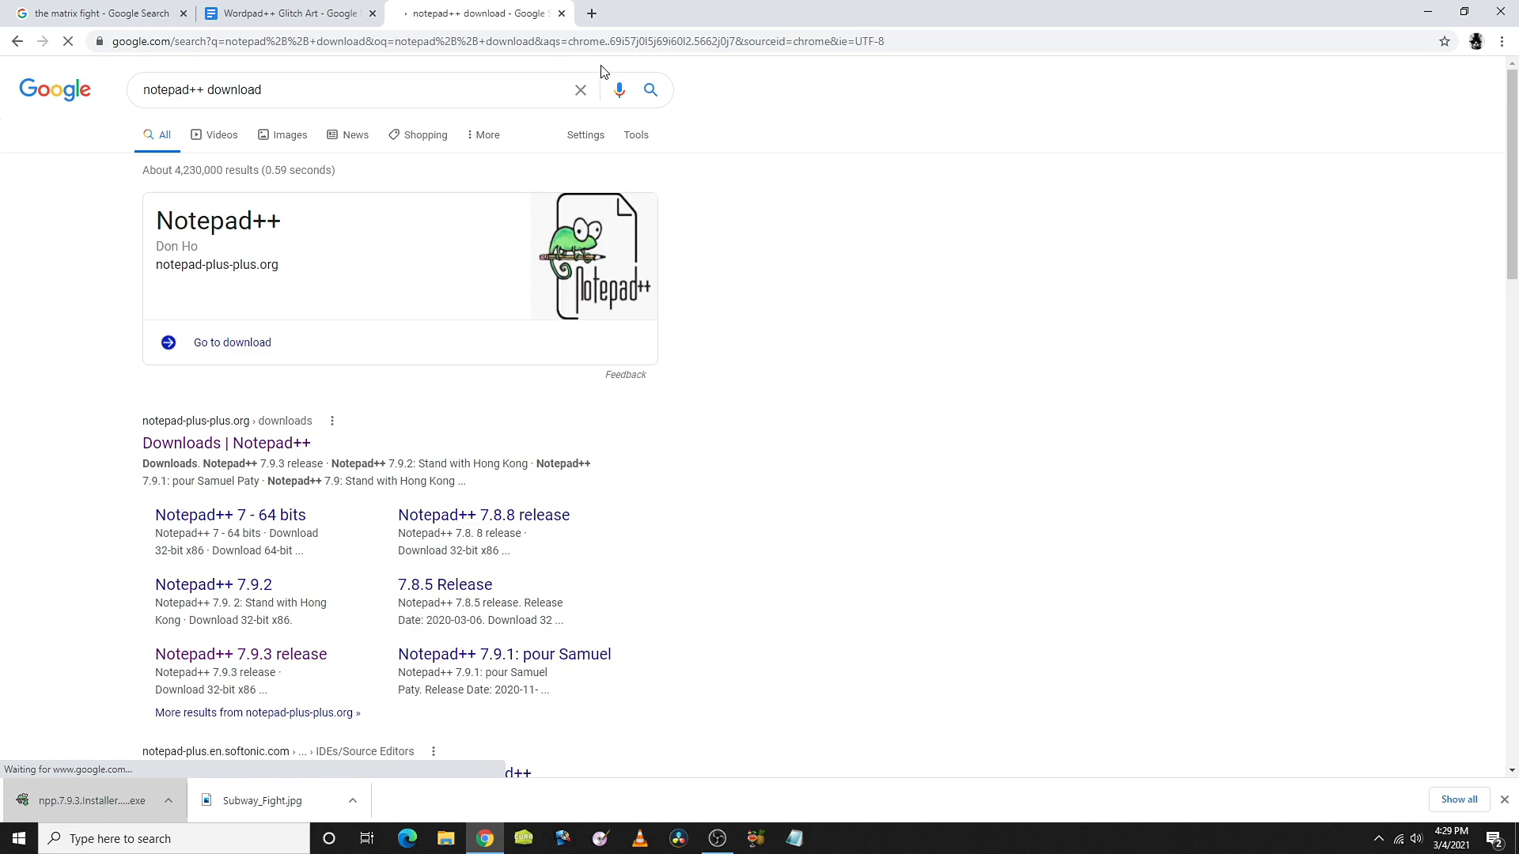
left_click(265, 443)
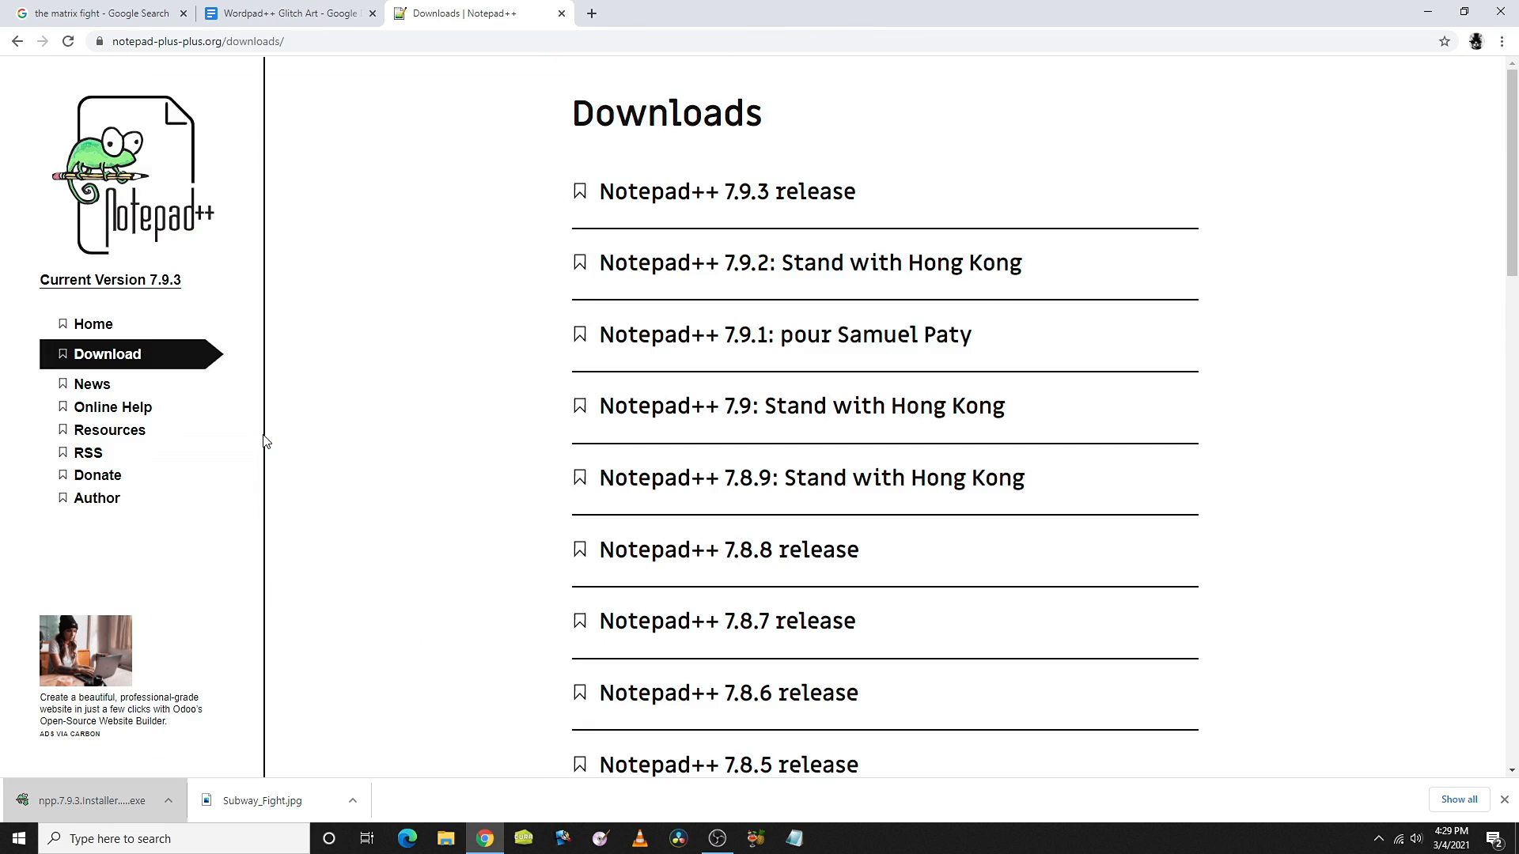
Open the Notepad++ 7.9.3 release page and review its 32-bit and 64-bit download options
left_click(666, 193)
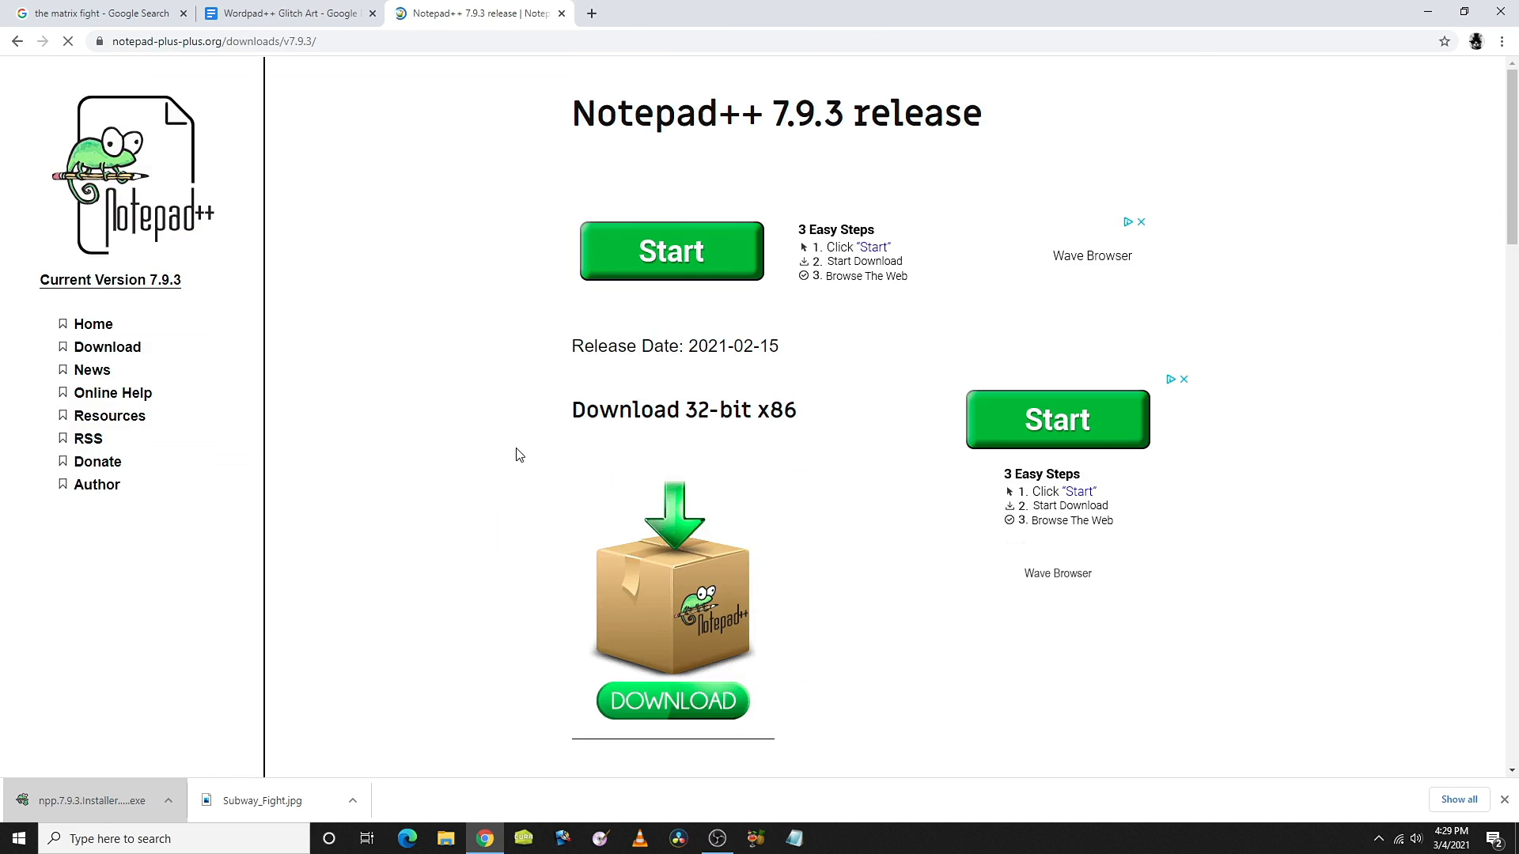
scroll(510, 473, "down", 3)
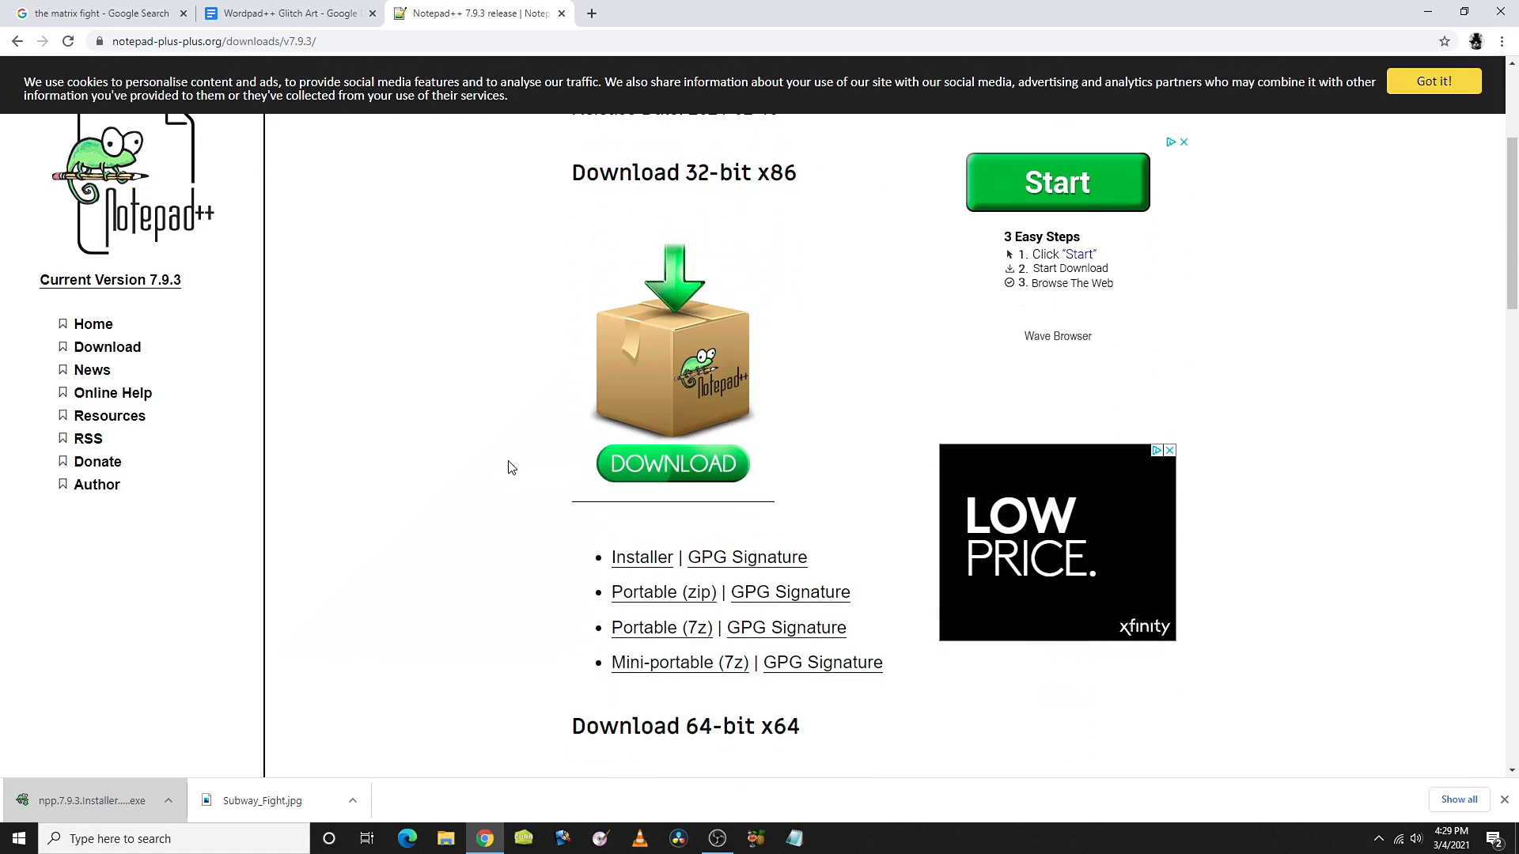
scroll(509, 468, "down", 4)
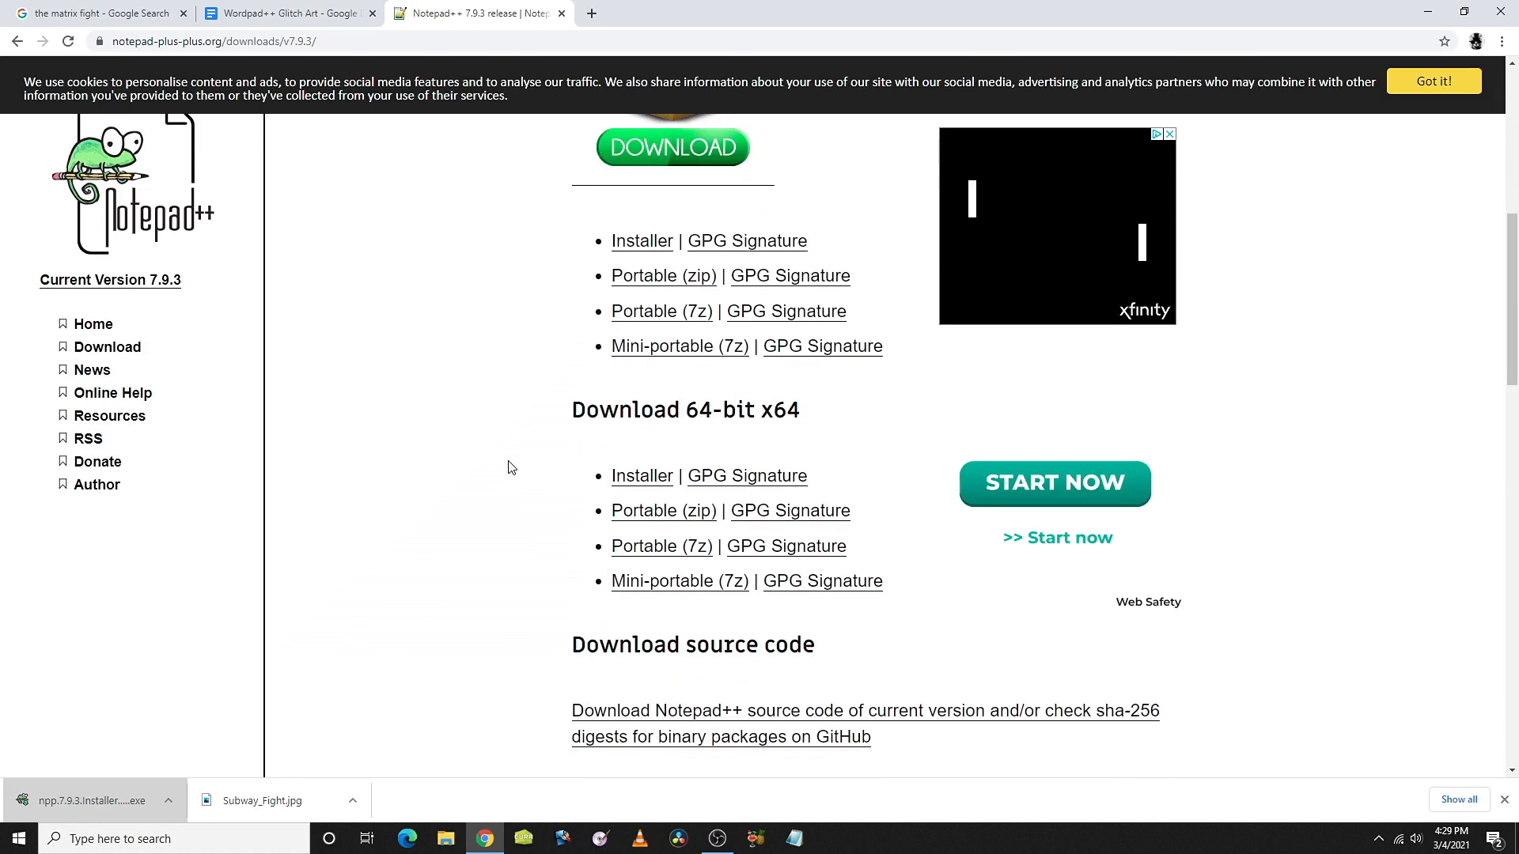
scroll(509, 467, "down", 9)
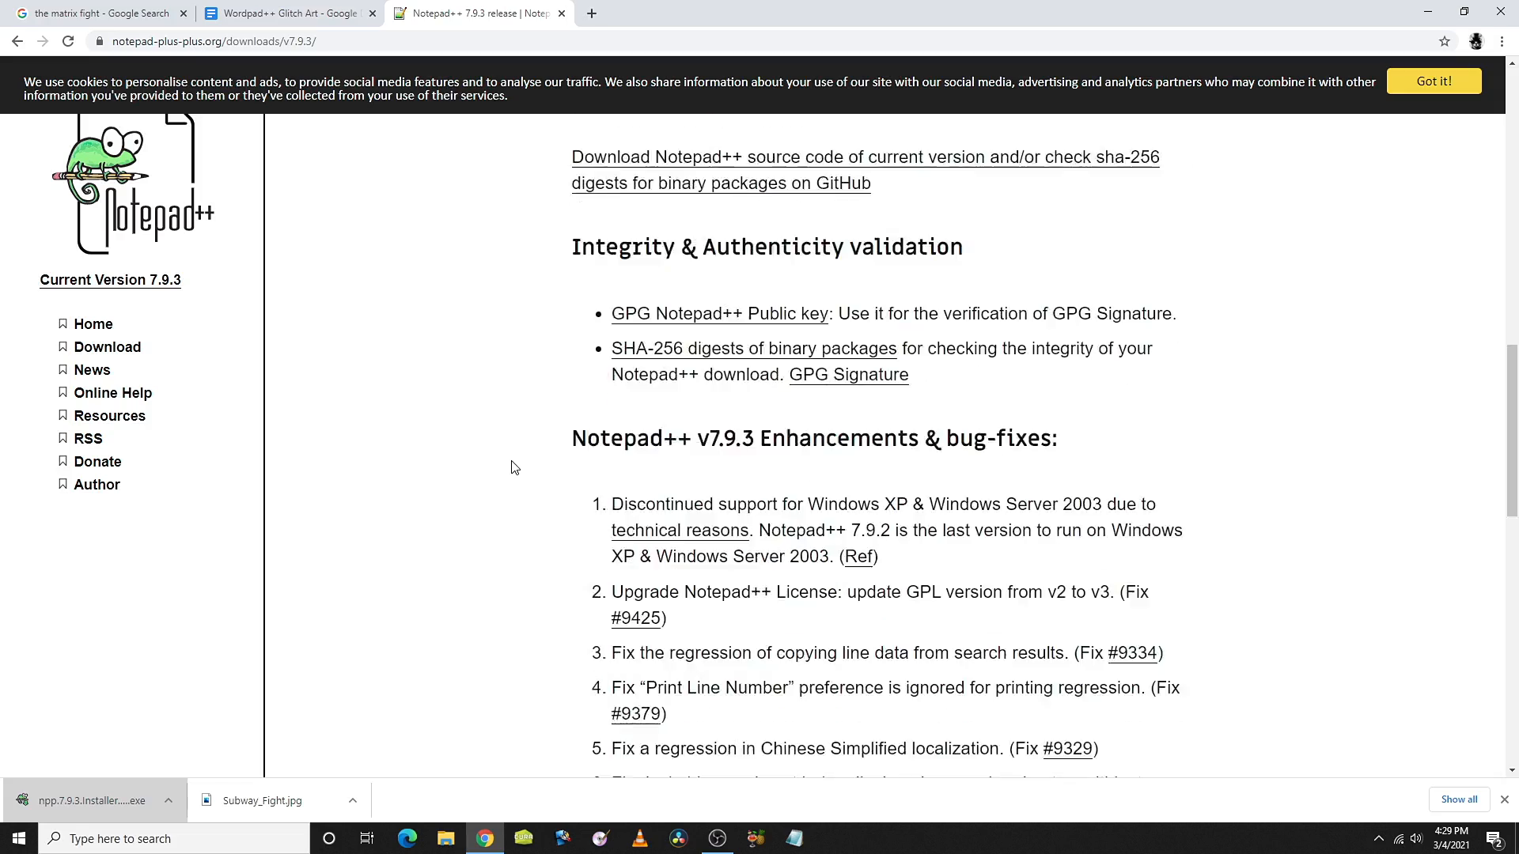
scroll(518, 466, "down", 9)
scroll(521, 466, "up", 19)
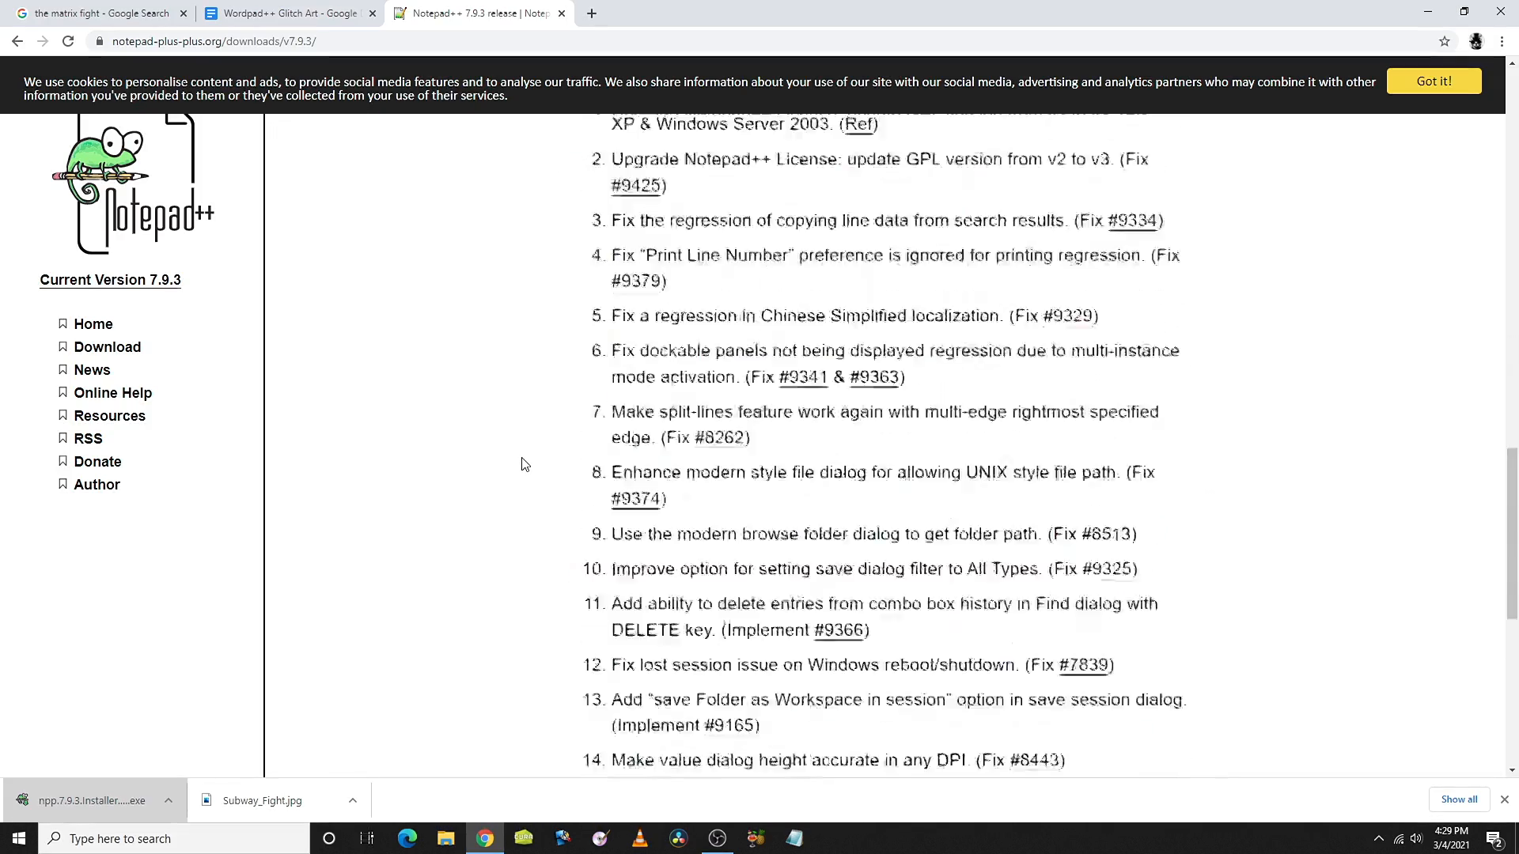
scroll(524, 464, "down", 3)
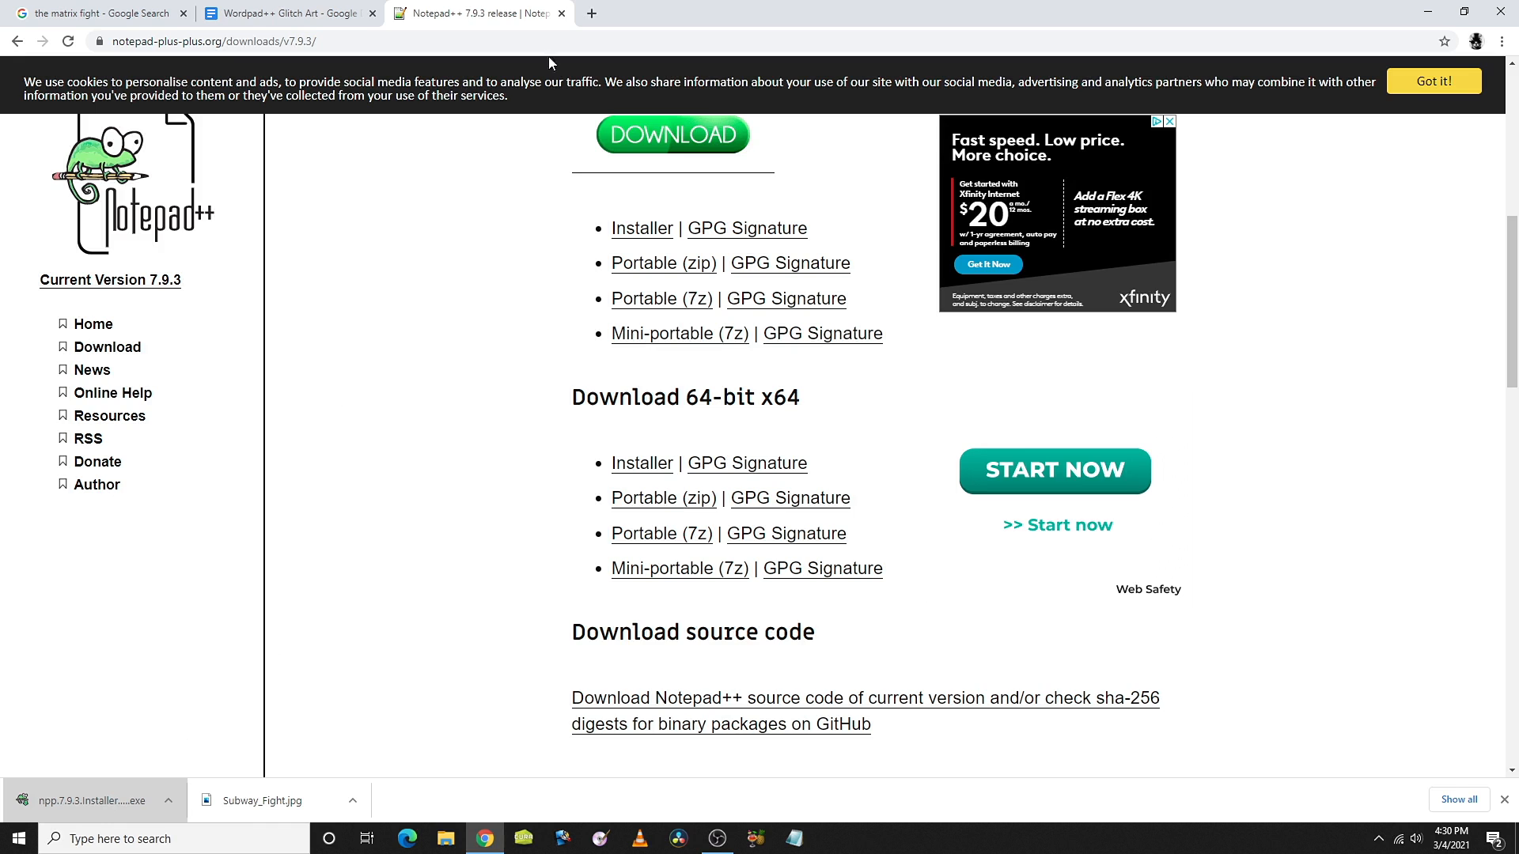
Search for "the matrix fight" in a new browser tab and show the image results
left_click(595, 13)
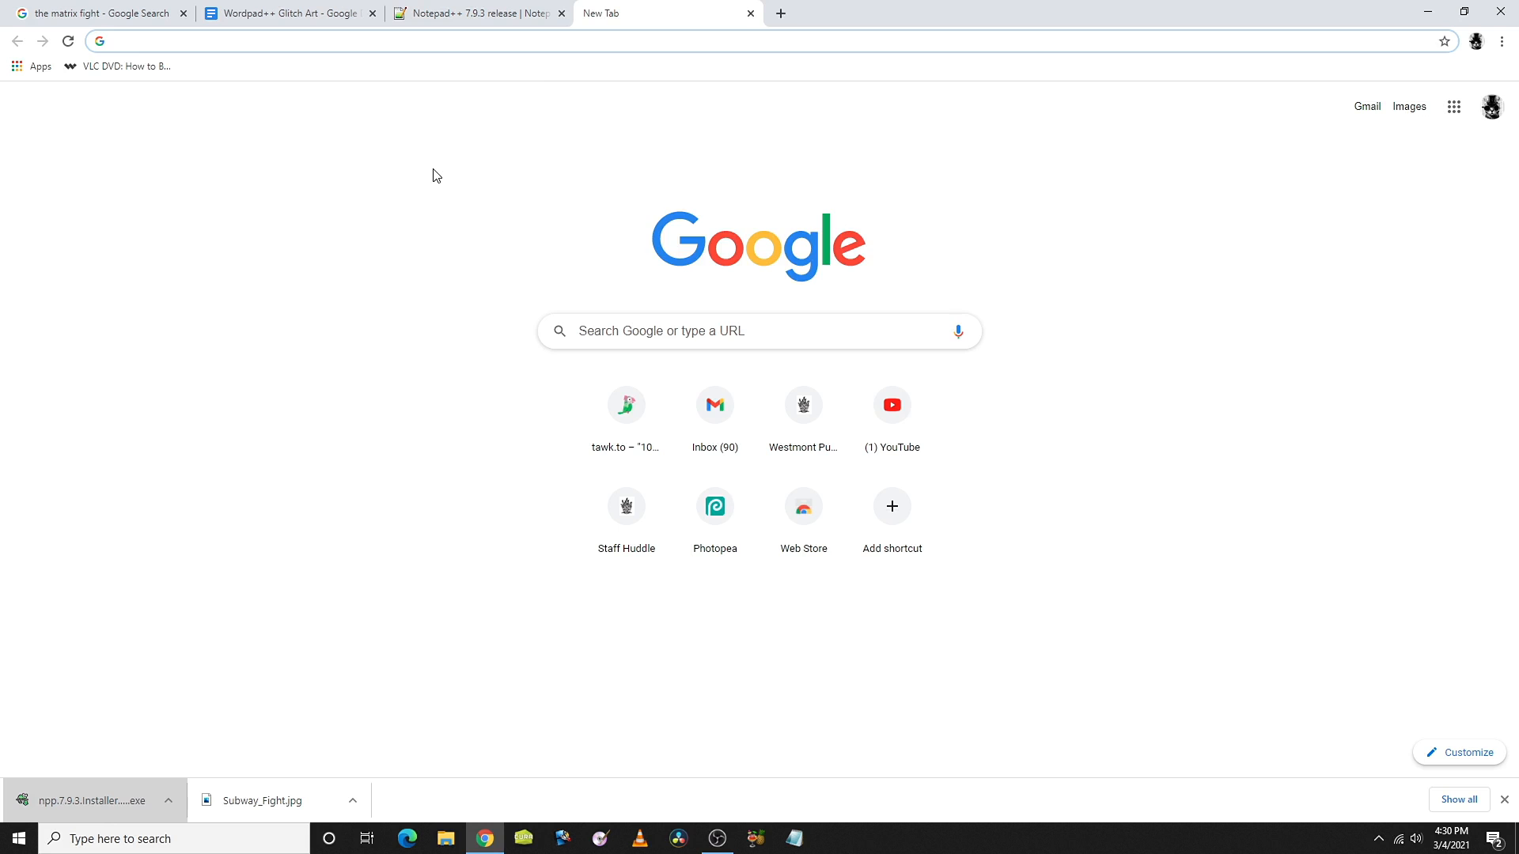
type("y")
key("BackSpace")
key("BackSpace")
type("the")
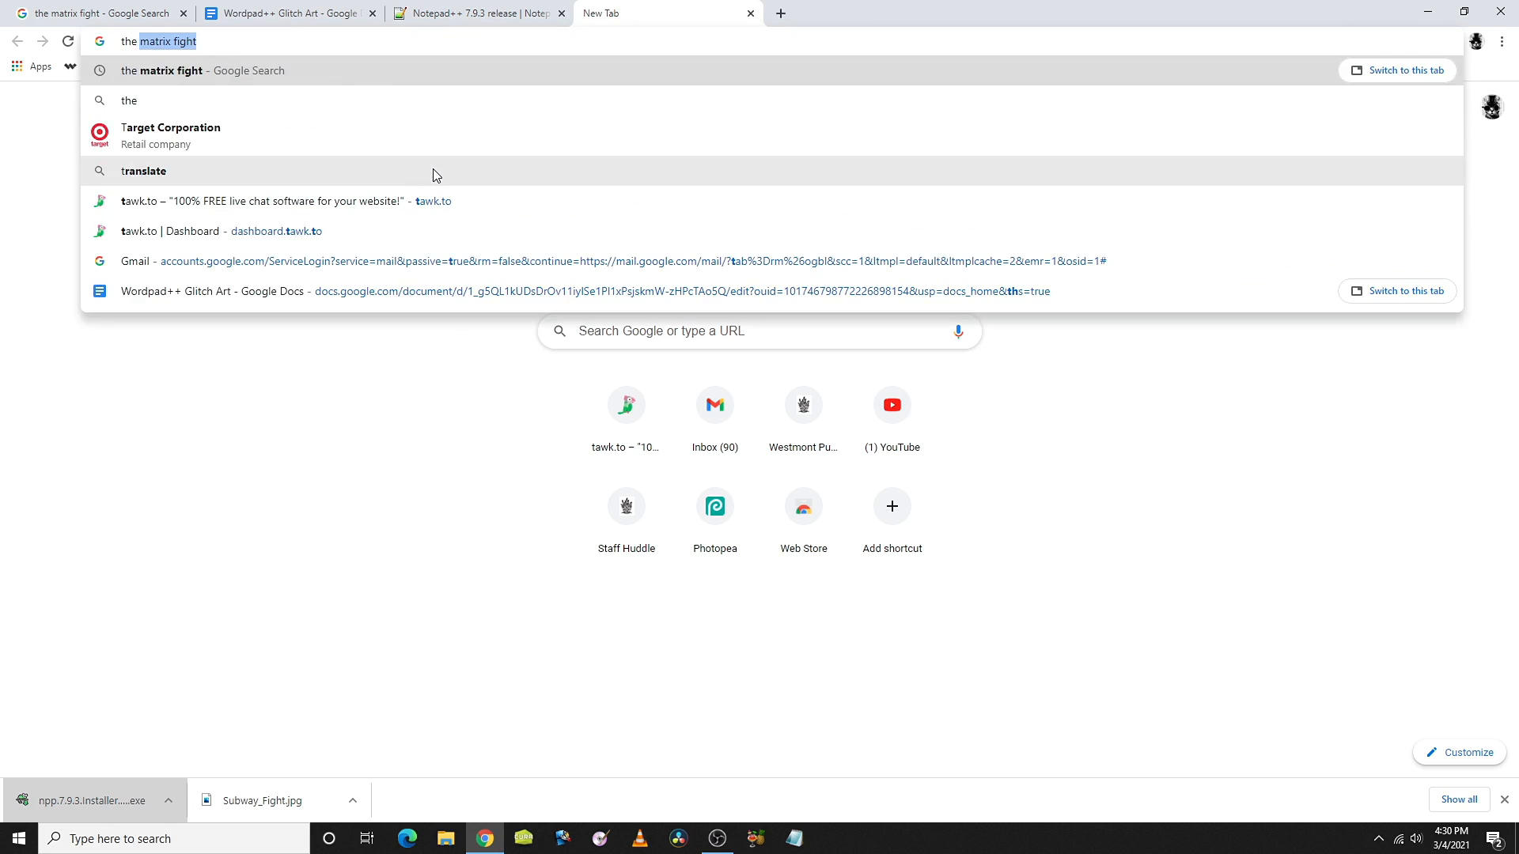
type(" matri")
key("Return")
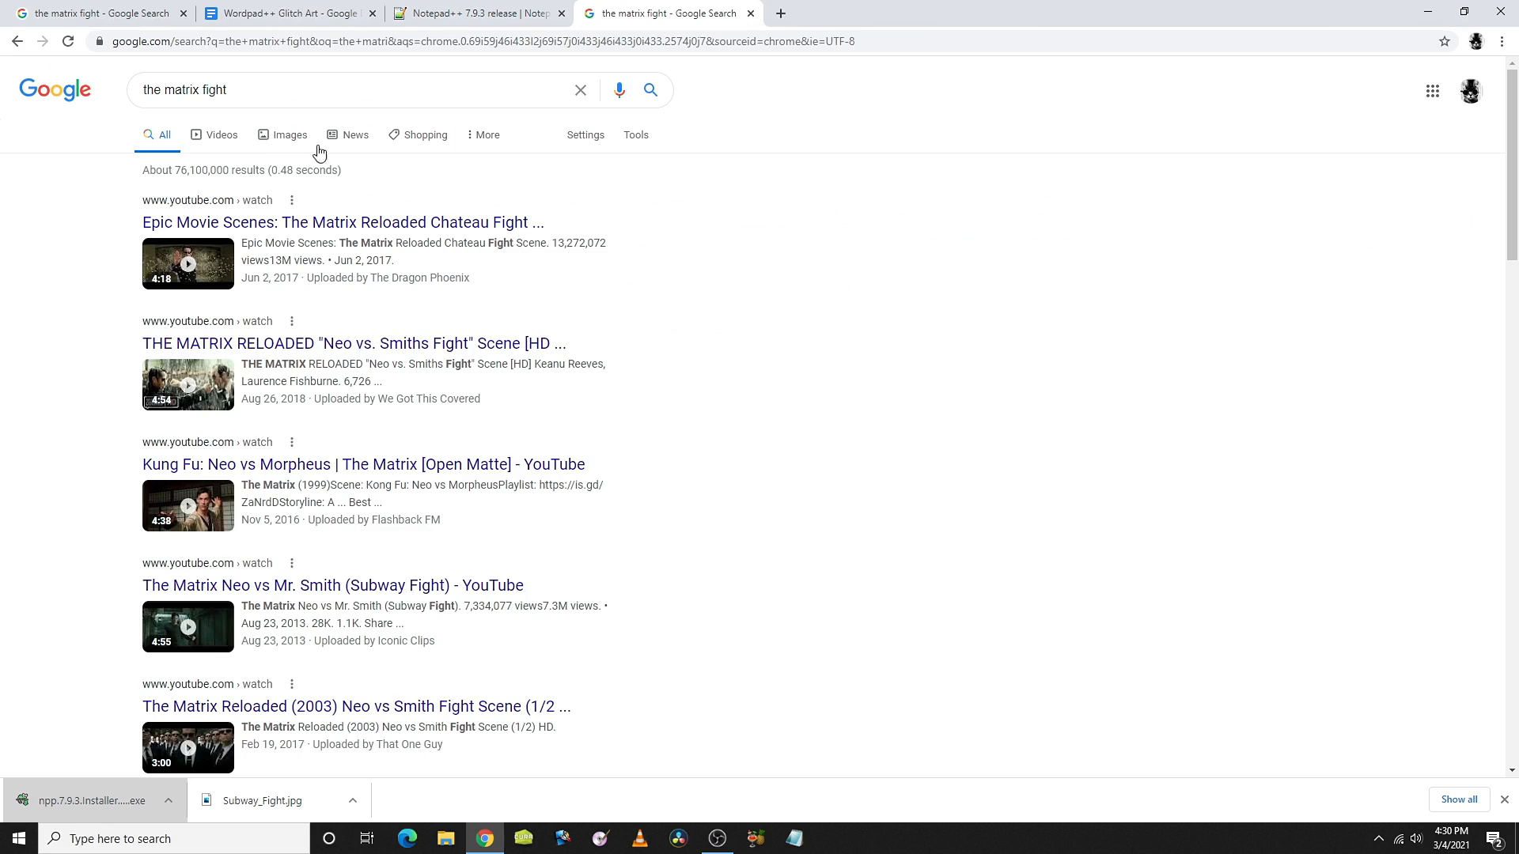
left_click(284, 139)
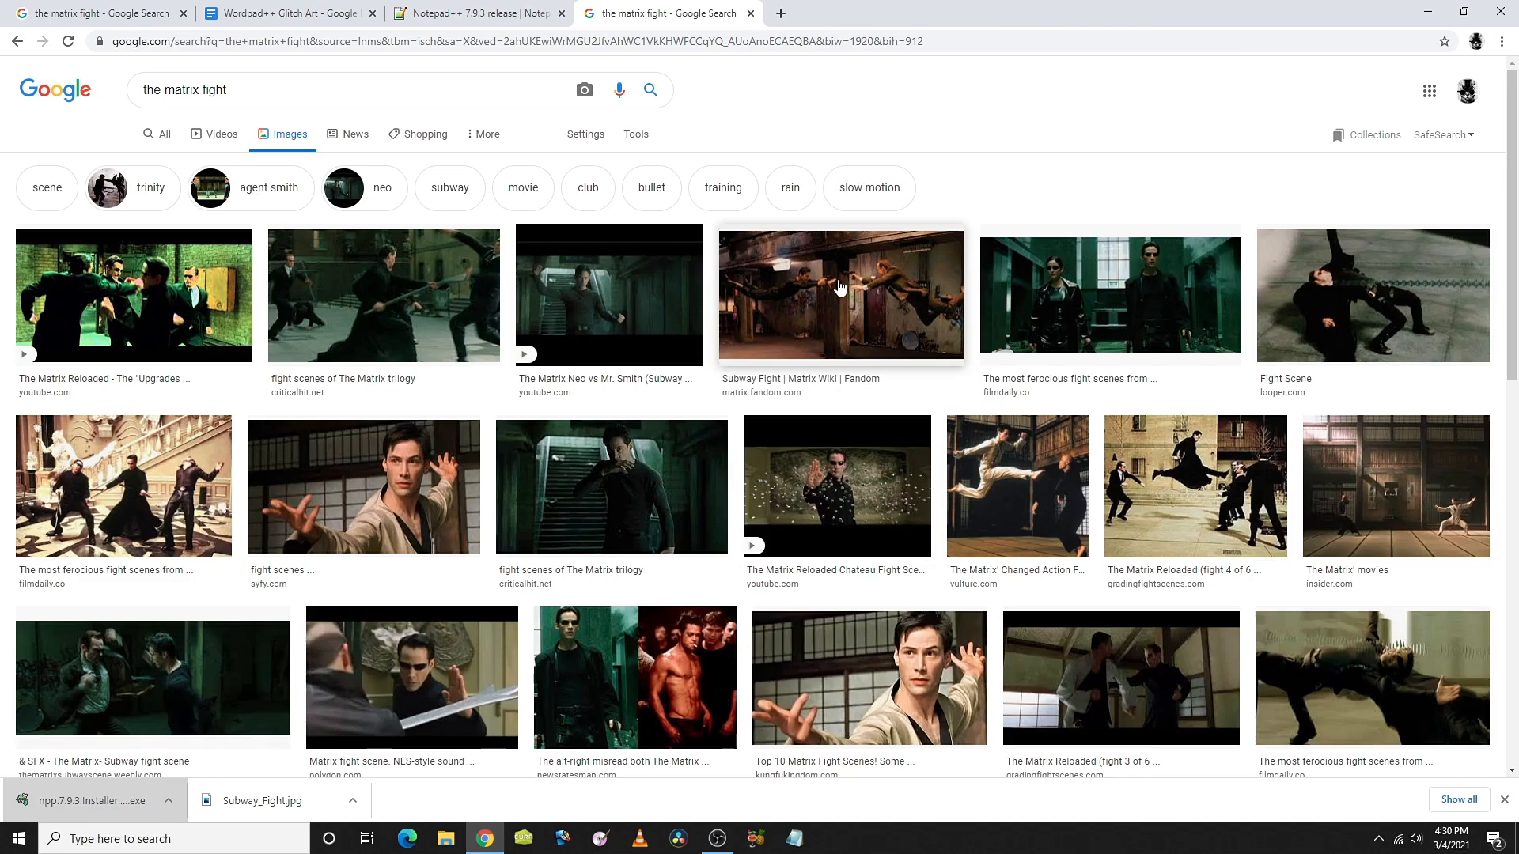
Open the Matrix Wiki Subway Fight picture and save it as the JPEG Subway_Fight (1) in Downloads
left_click(840, 286)
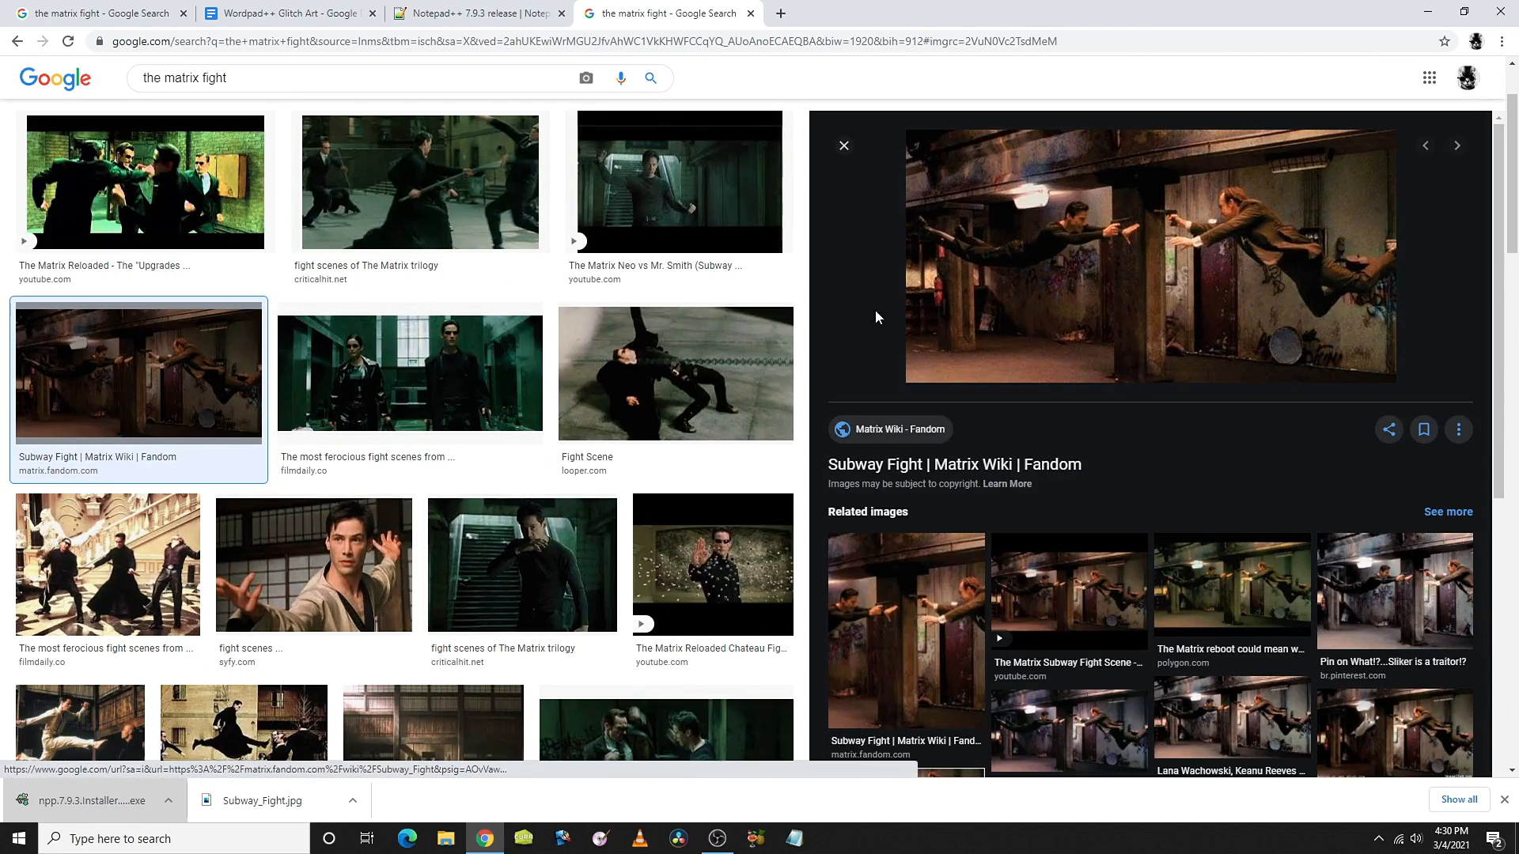
right_click(1167, 264)
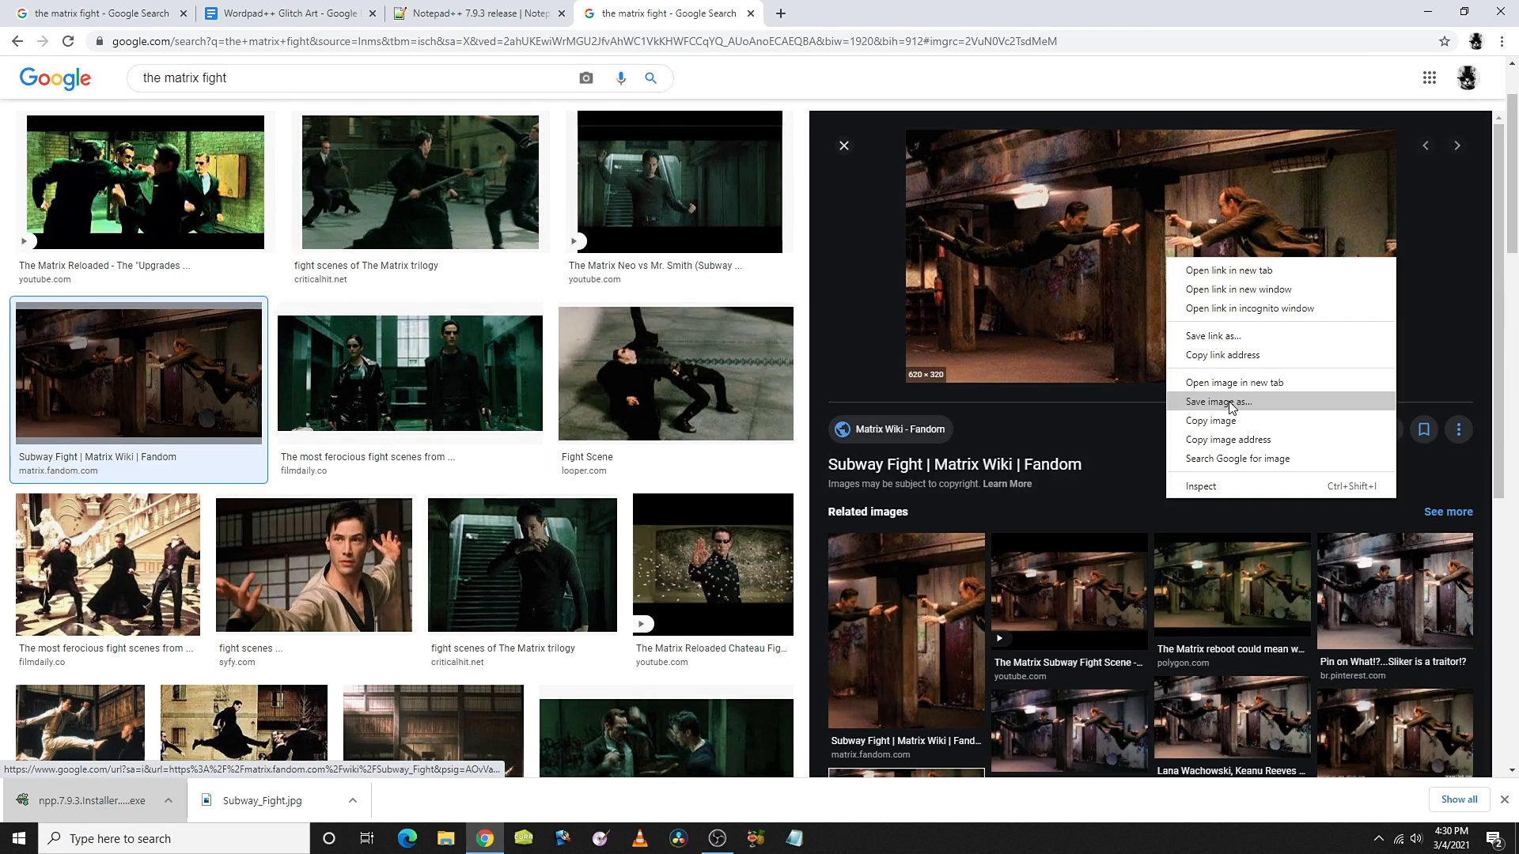
left_click(1218, 402)
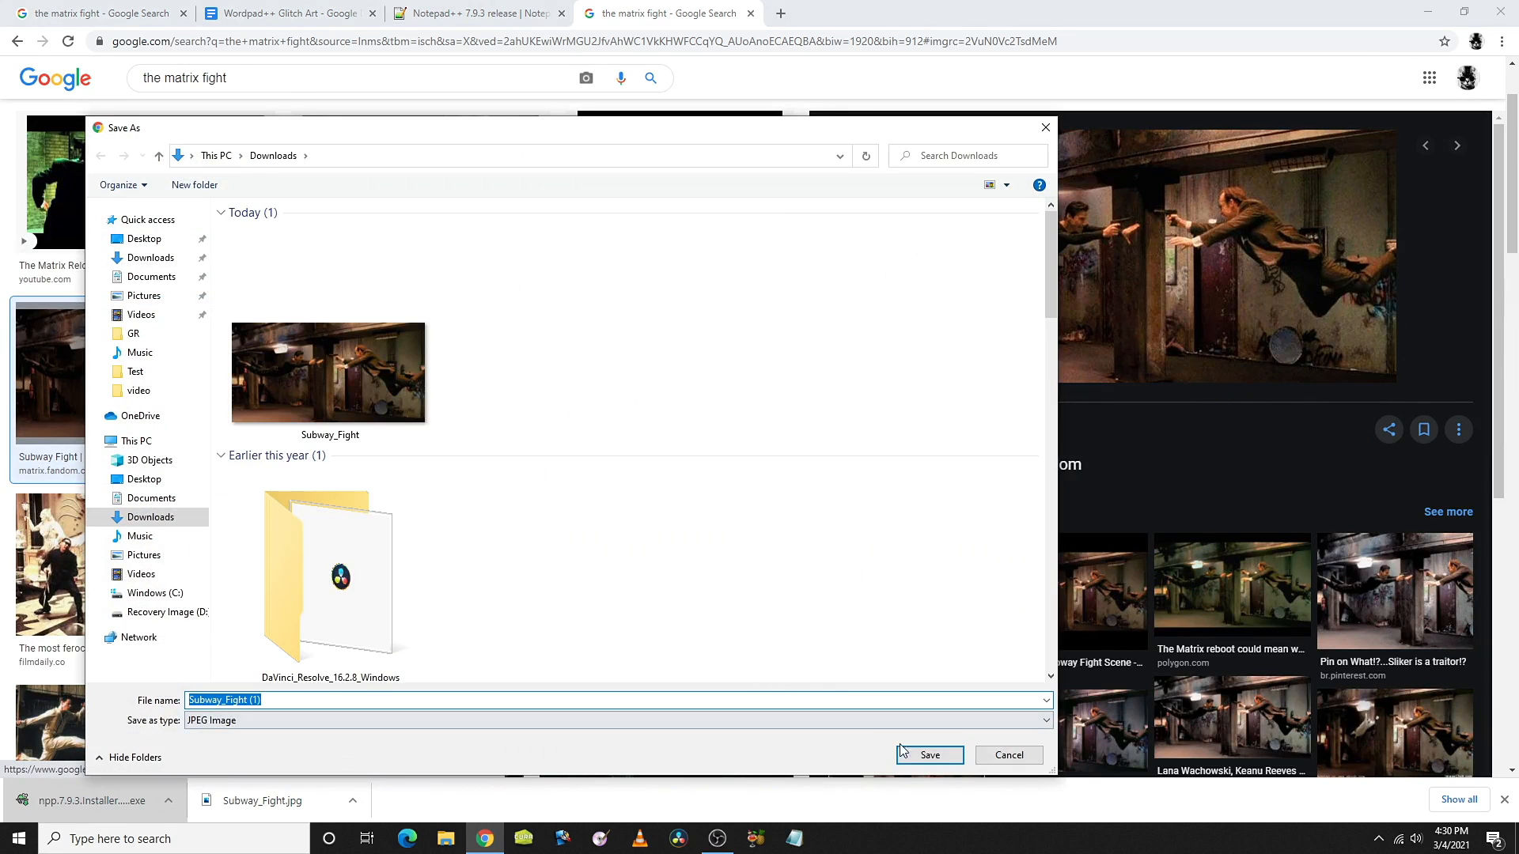
left_click(930, 756)
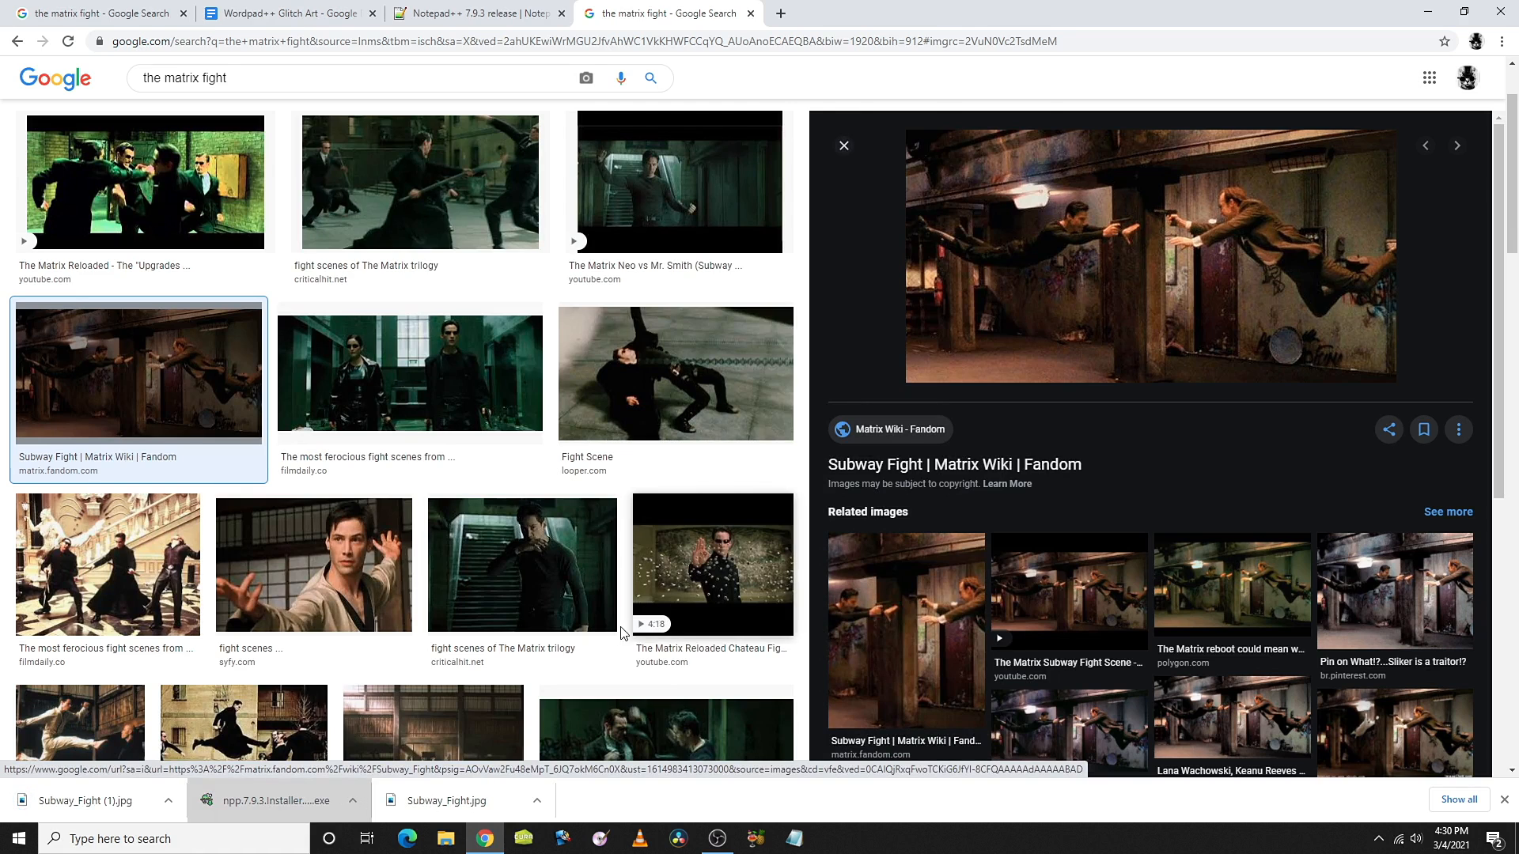
Switch to File Explorer and open the Downloads folder
mouse_move(480, 837)
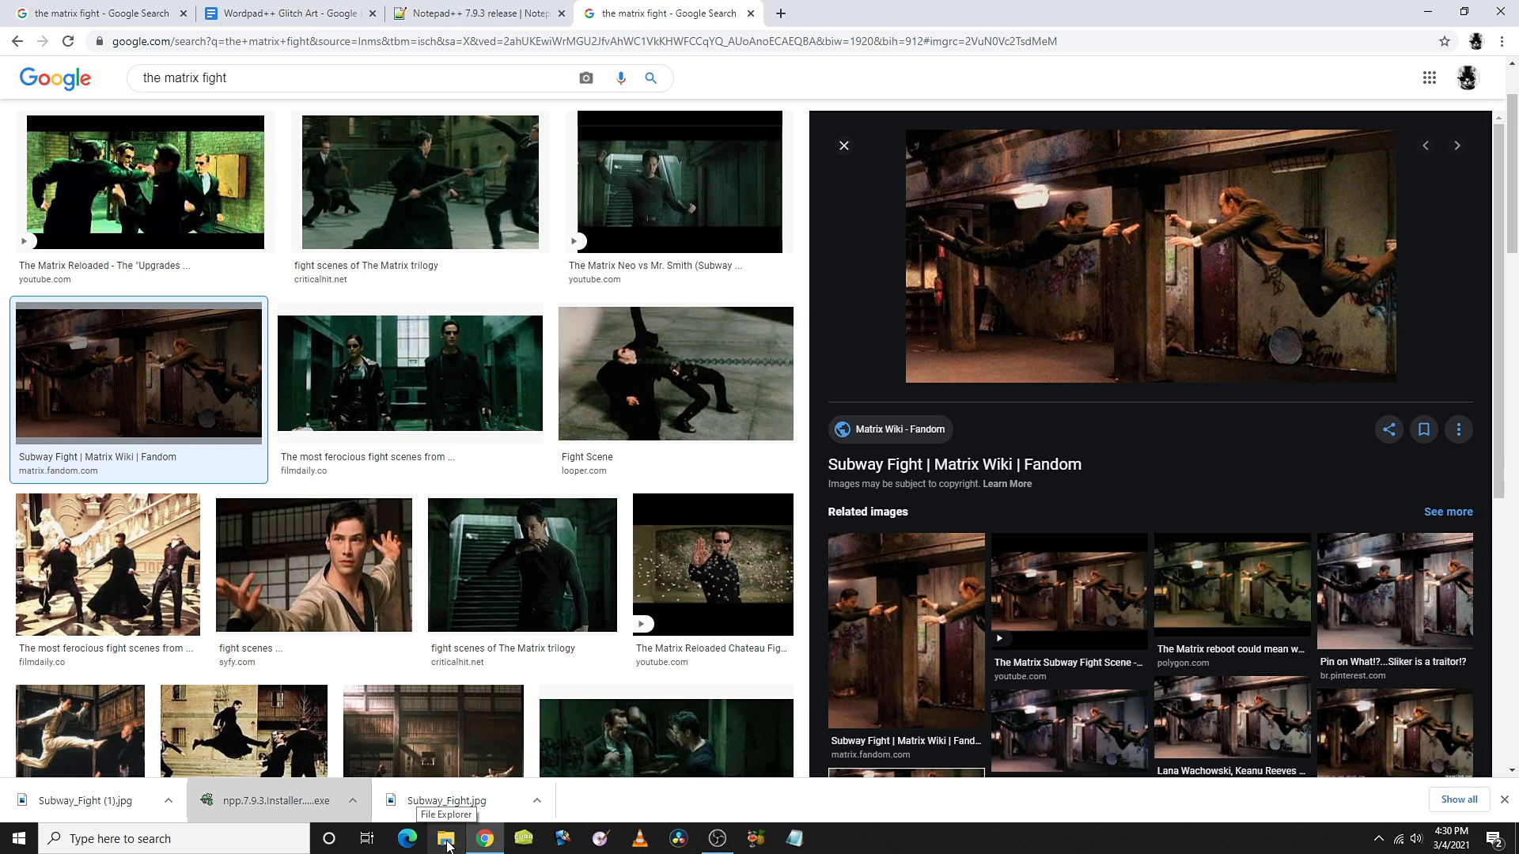
left_click(447, 842)
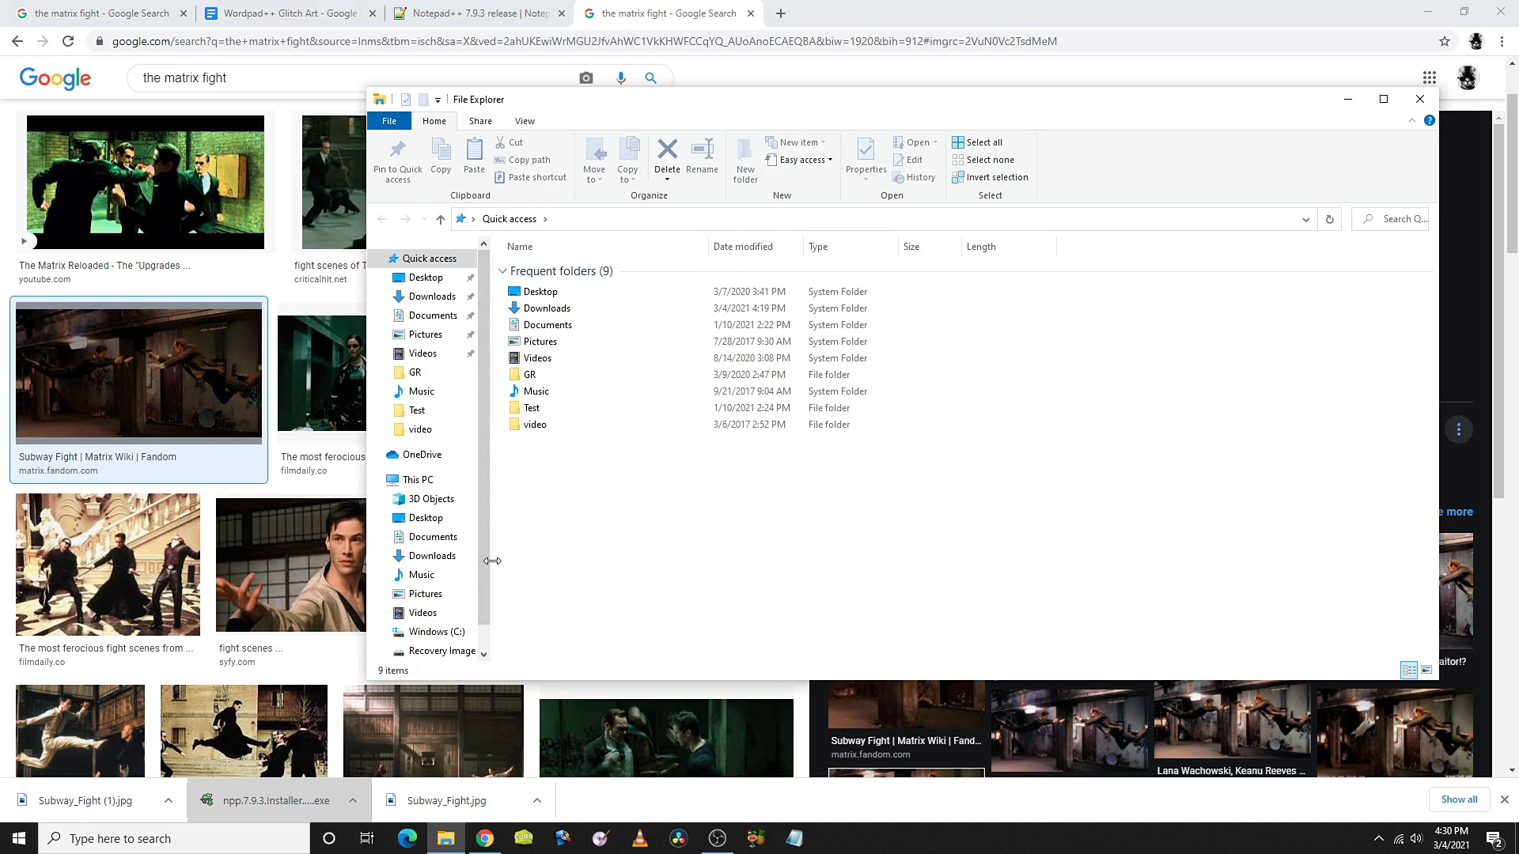
left_click(440, 301)
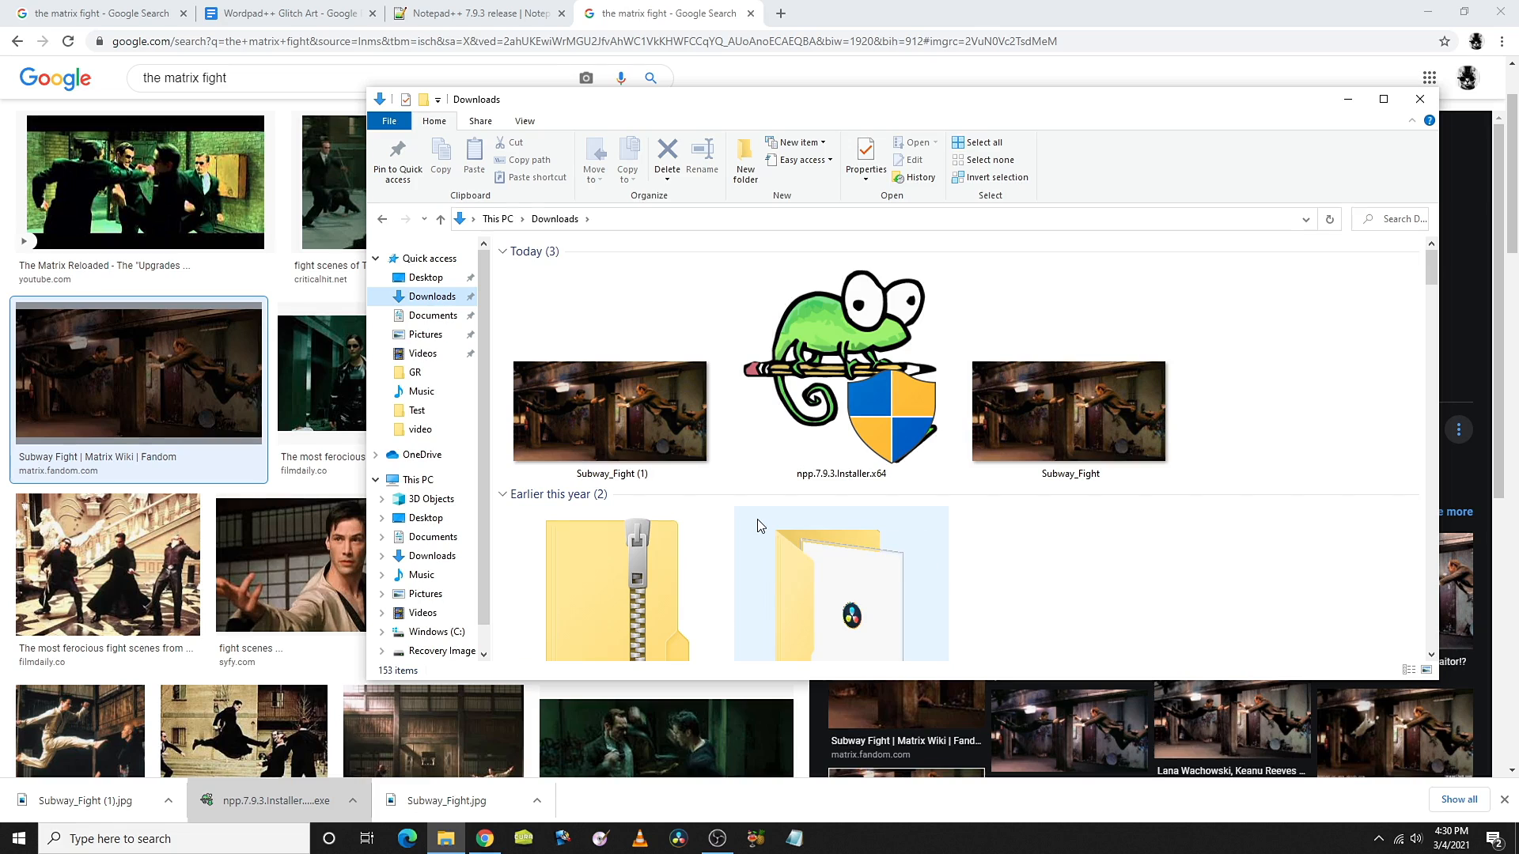
Delete the duplicate image Subway_Fight (1) from the Downloads folder
mouse_move(757, 524)
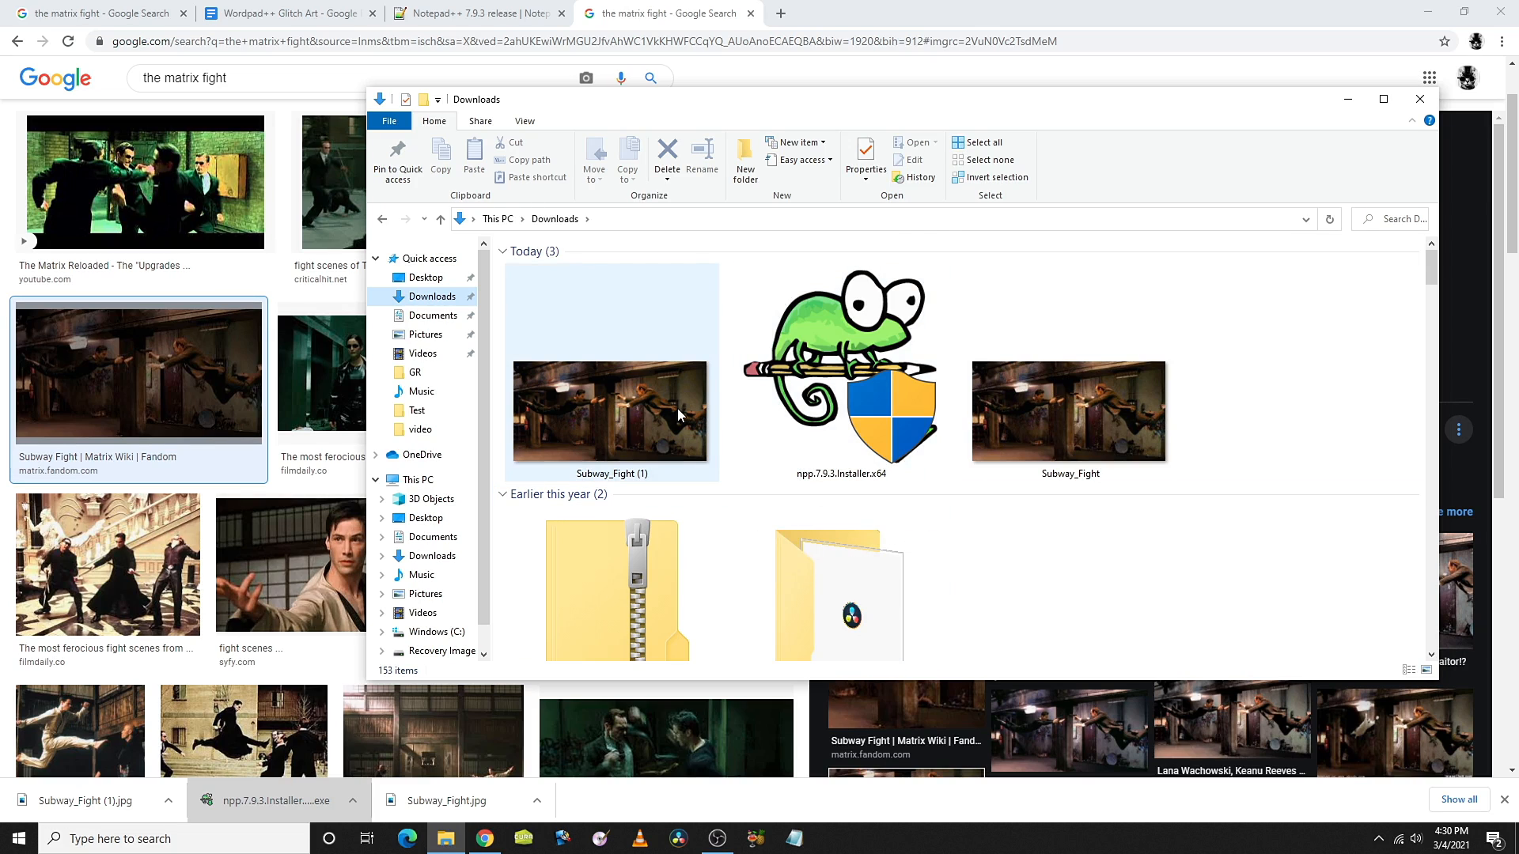
mouse_move(677, 413)
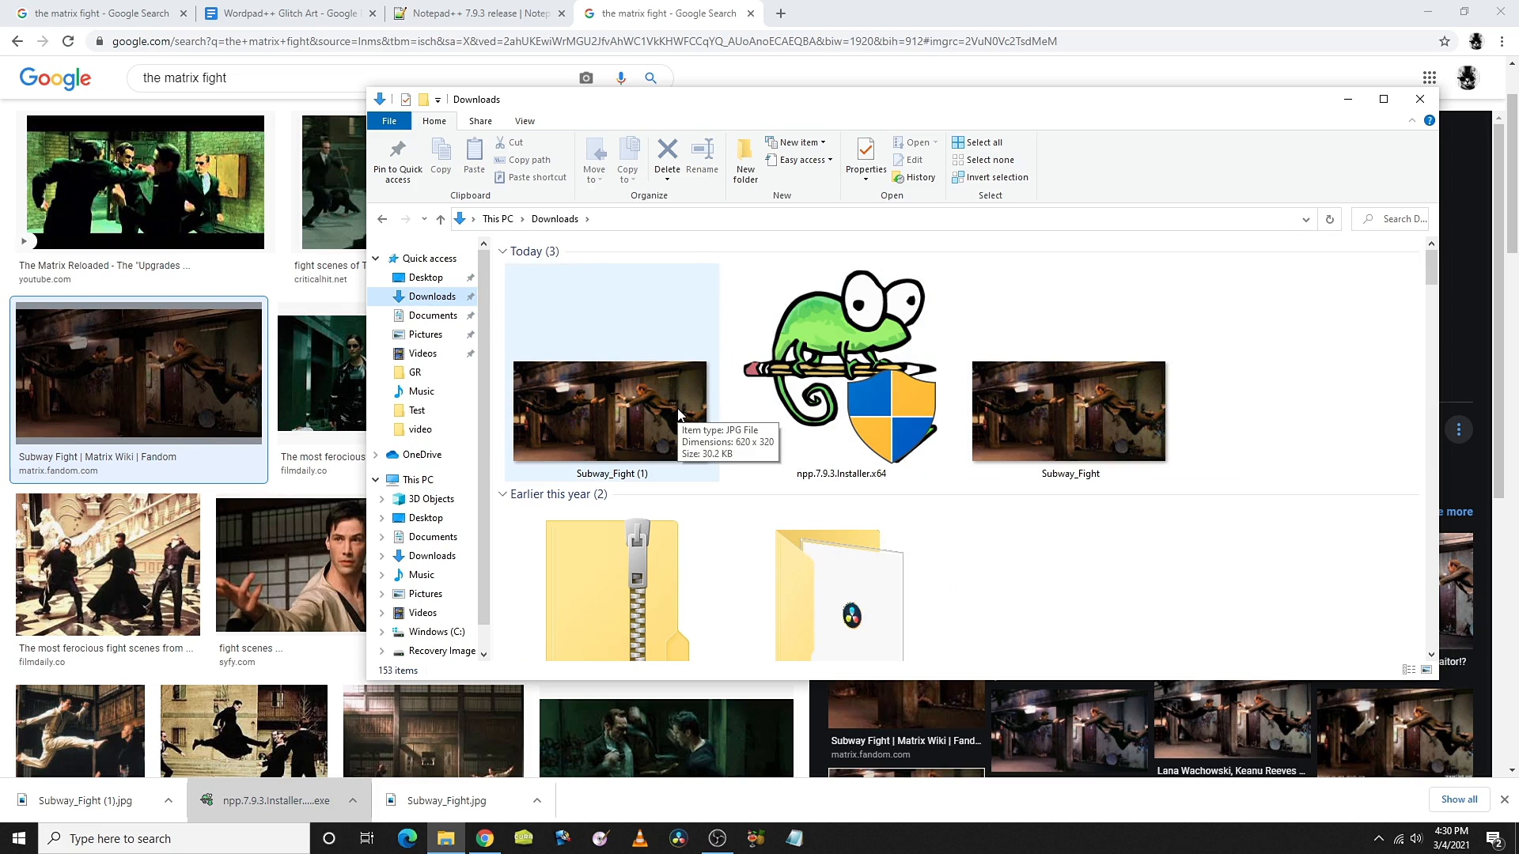
left_click(678, 413)
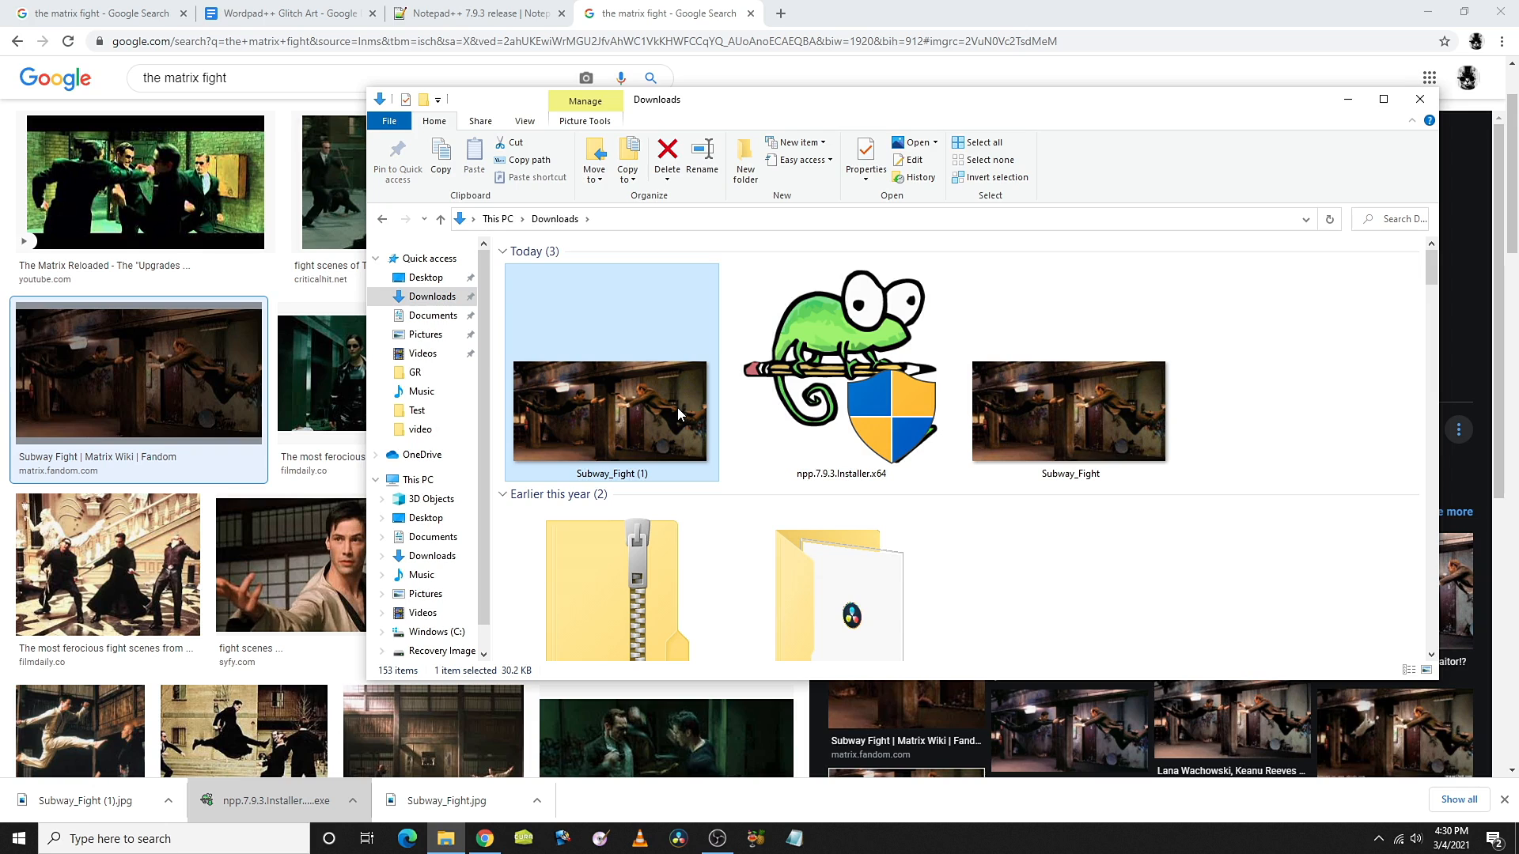
key("Delete")
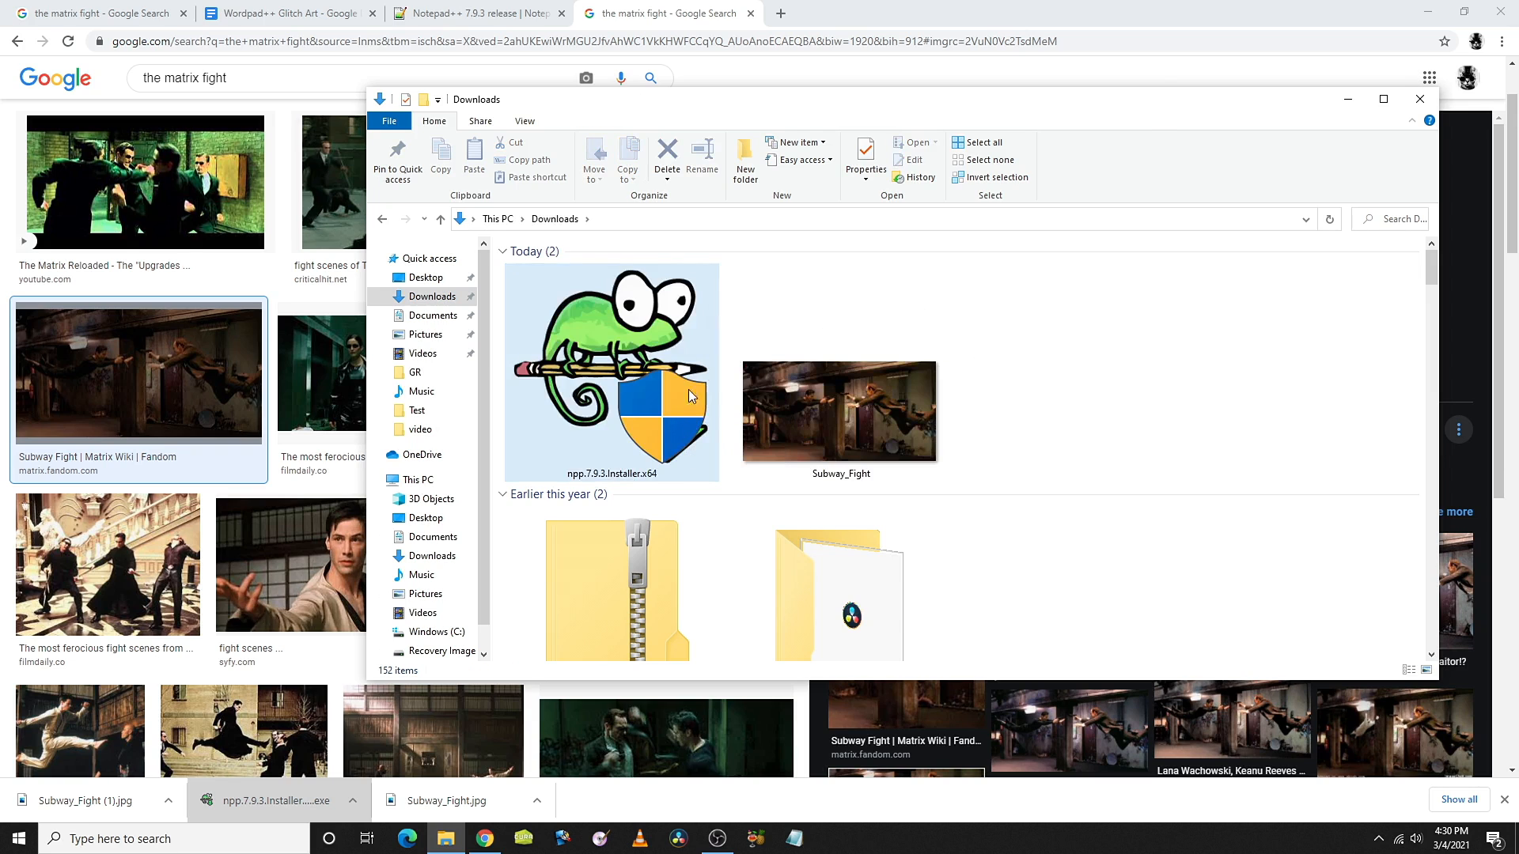
Make a copy of the Subway_Fight image in the same Downloads folder
left_click(882, 405)
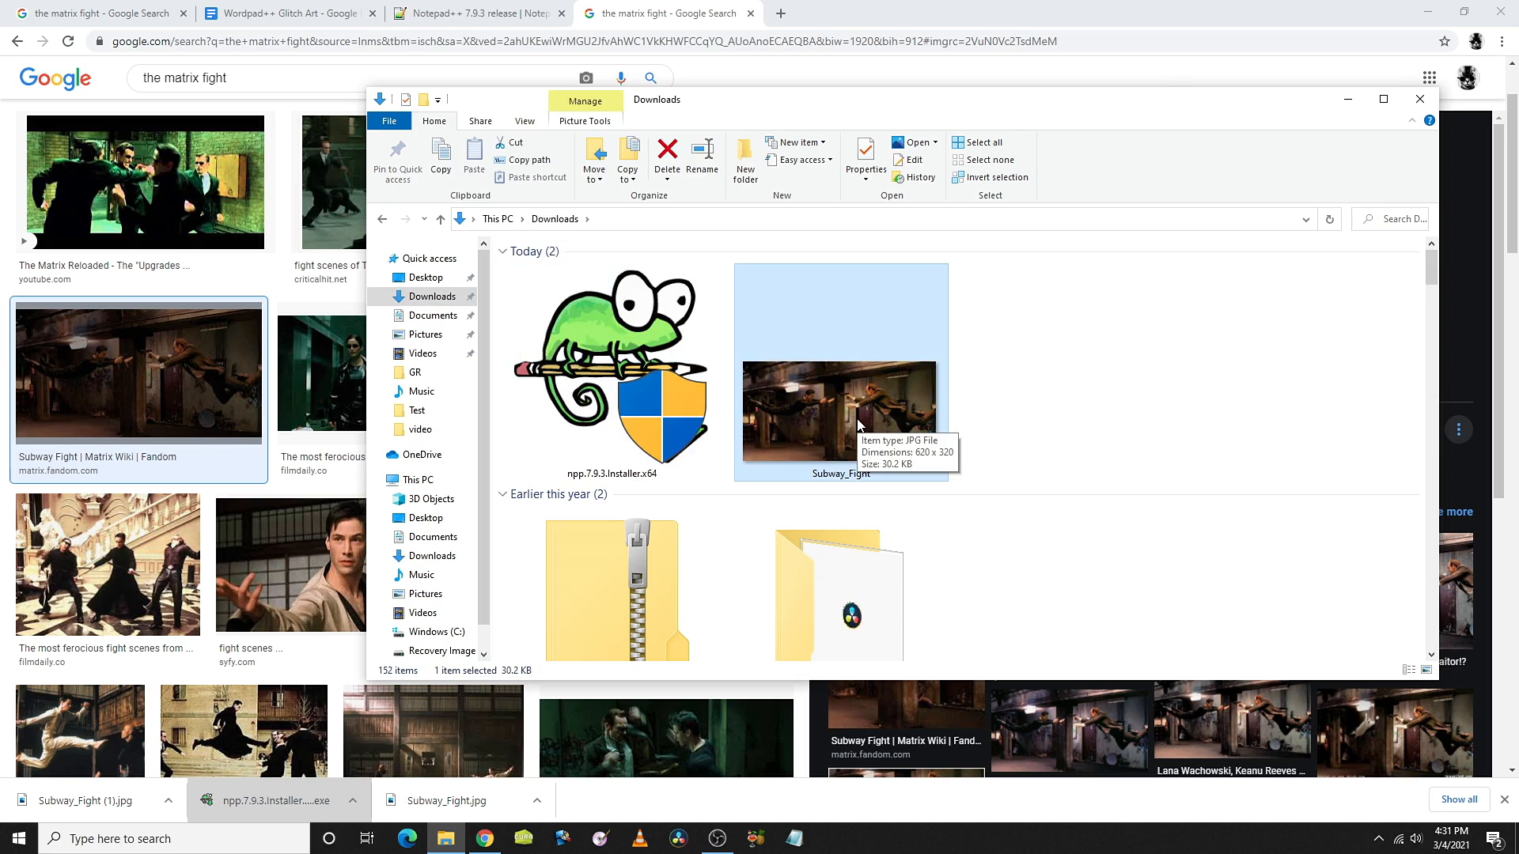
right_click(851, 418)
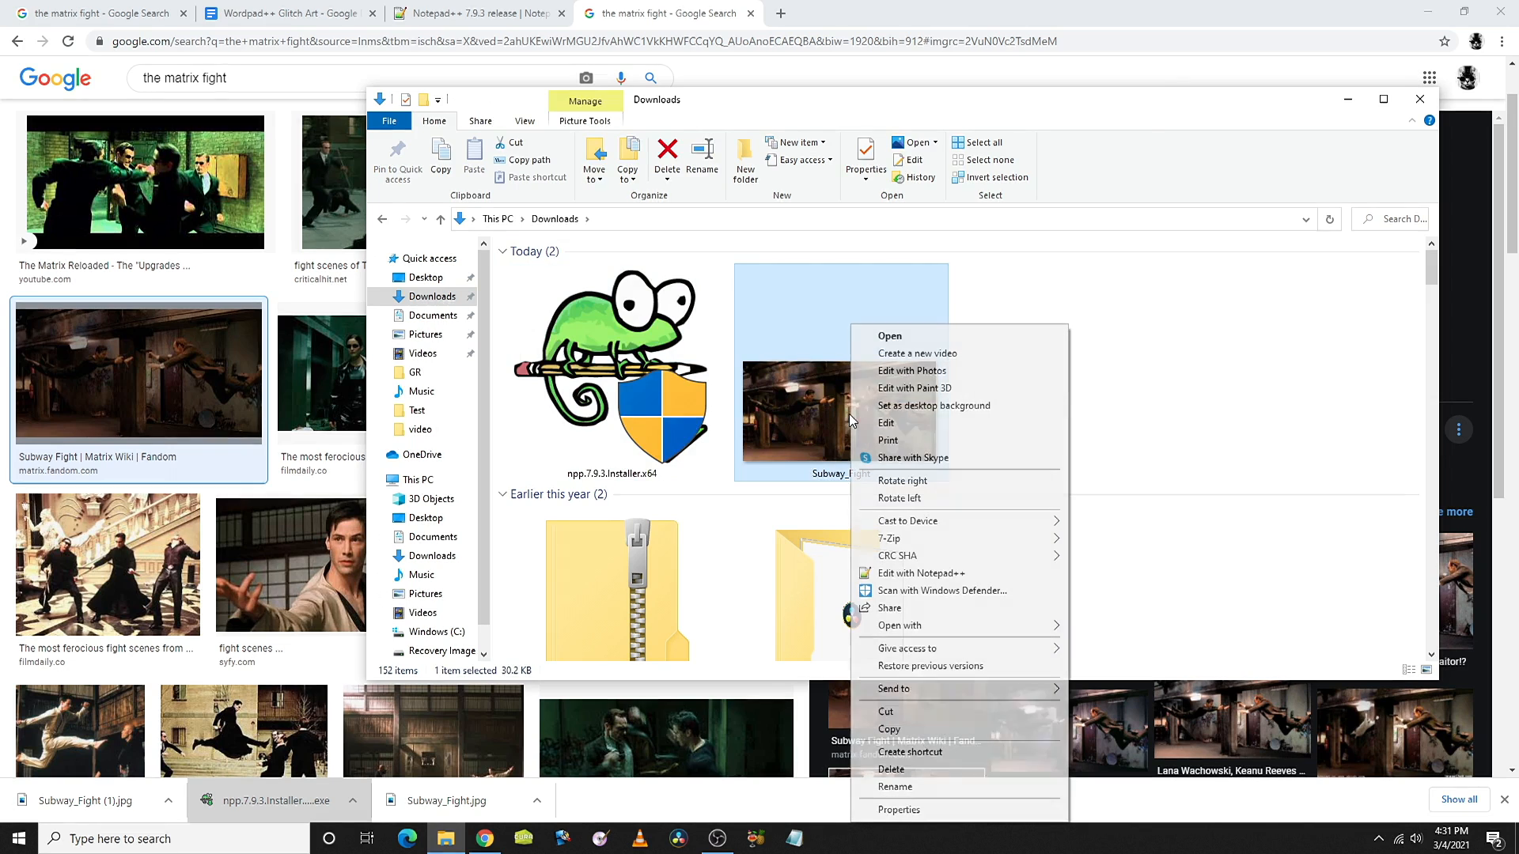
left_click(925, 731)
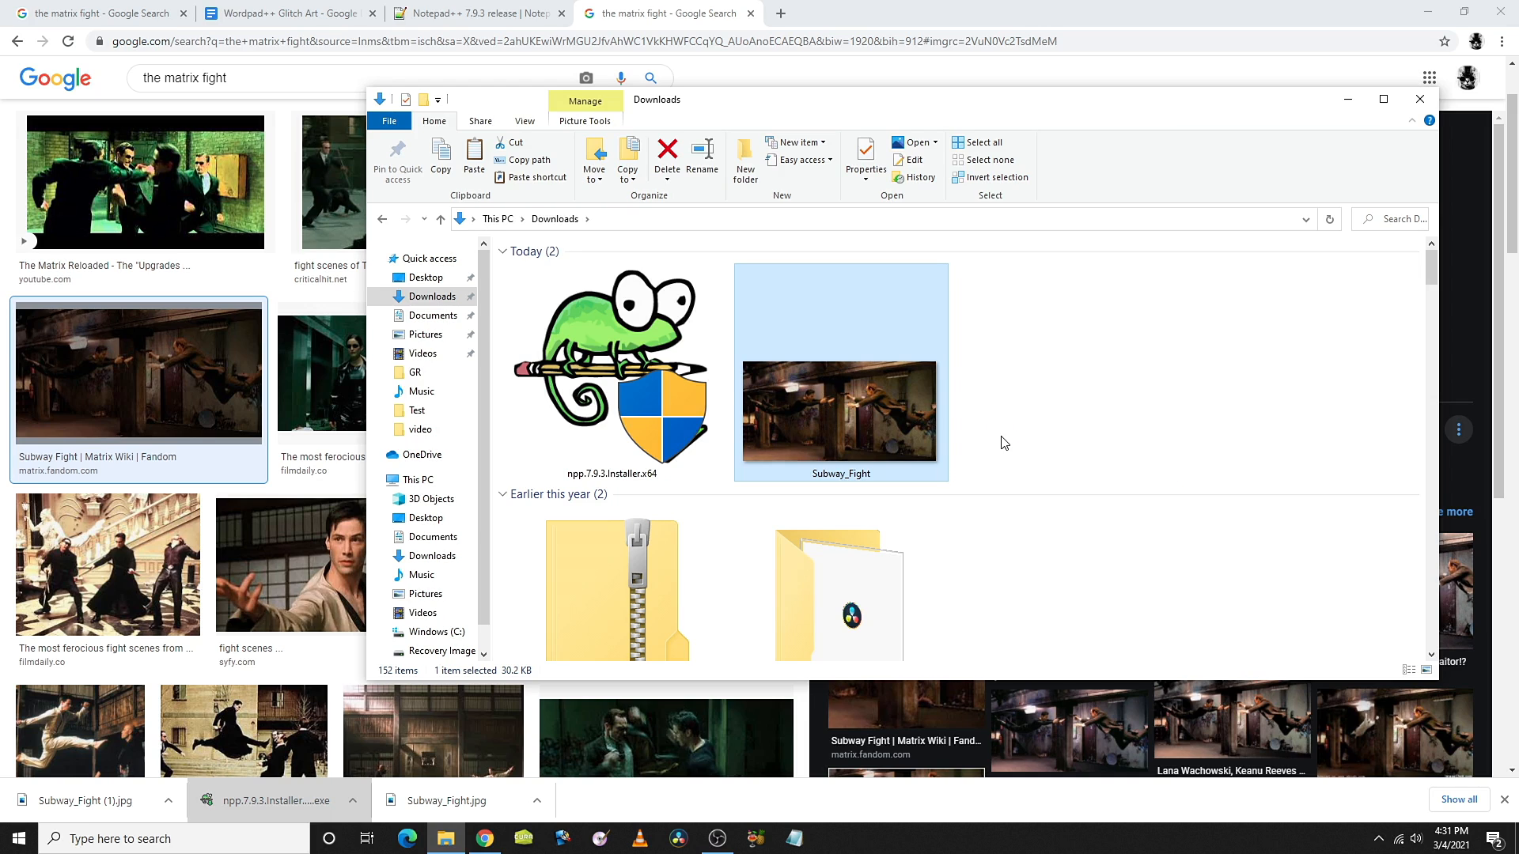
key("ctrl+v")
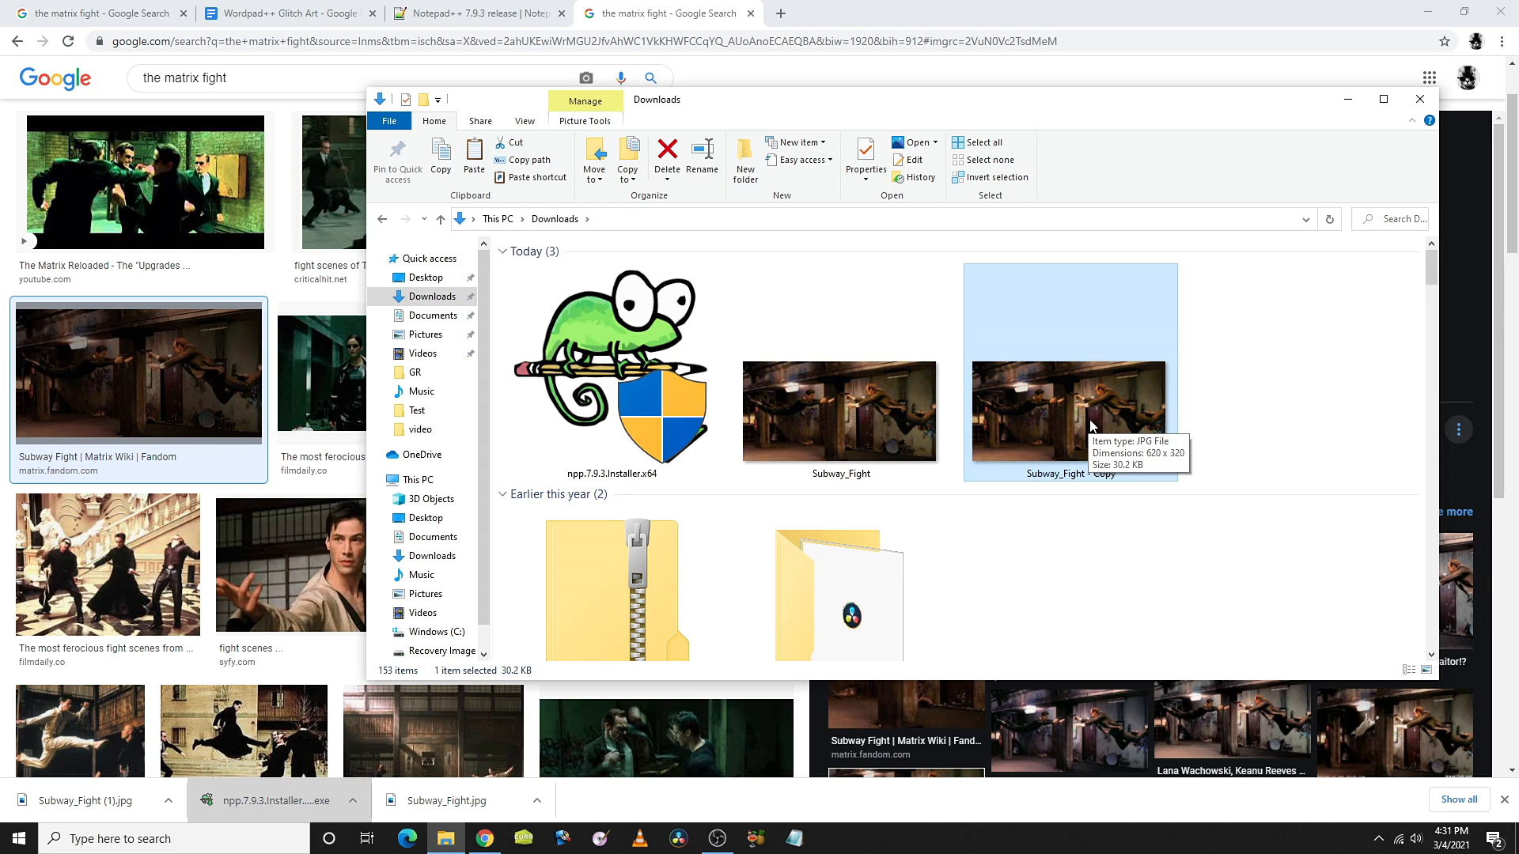
Open the copied image Subway_Fight - Copy for editing in Notepad++
right_click(1065, 385)
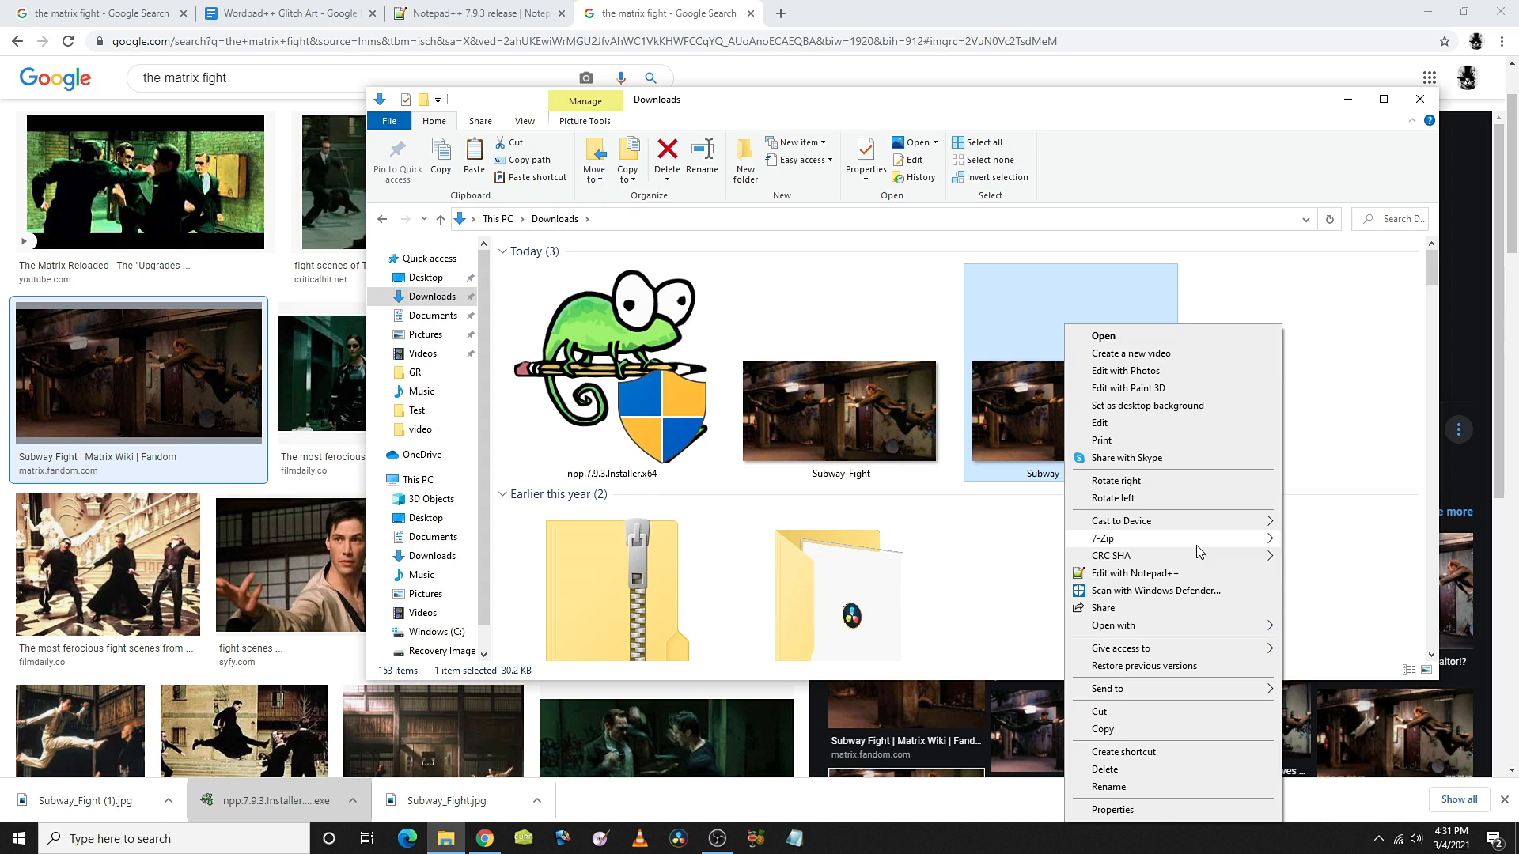
mouse_move(1203, 623)
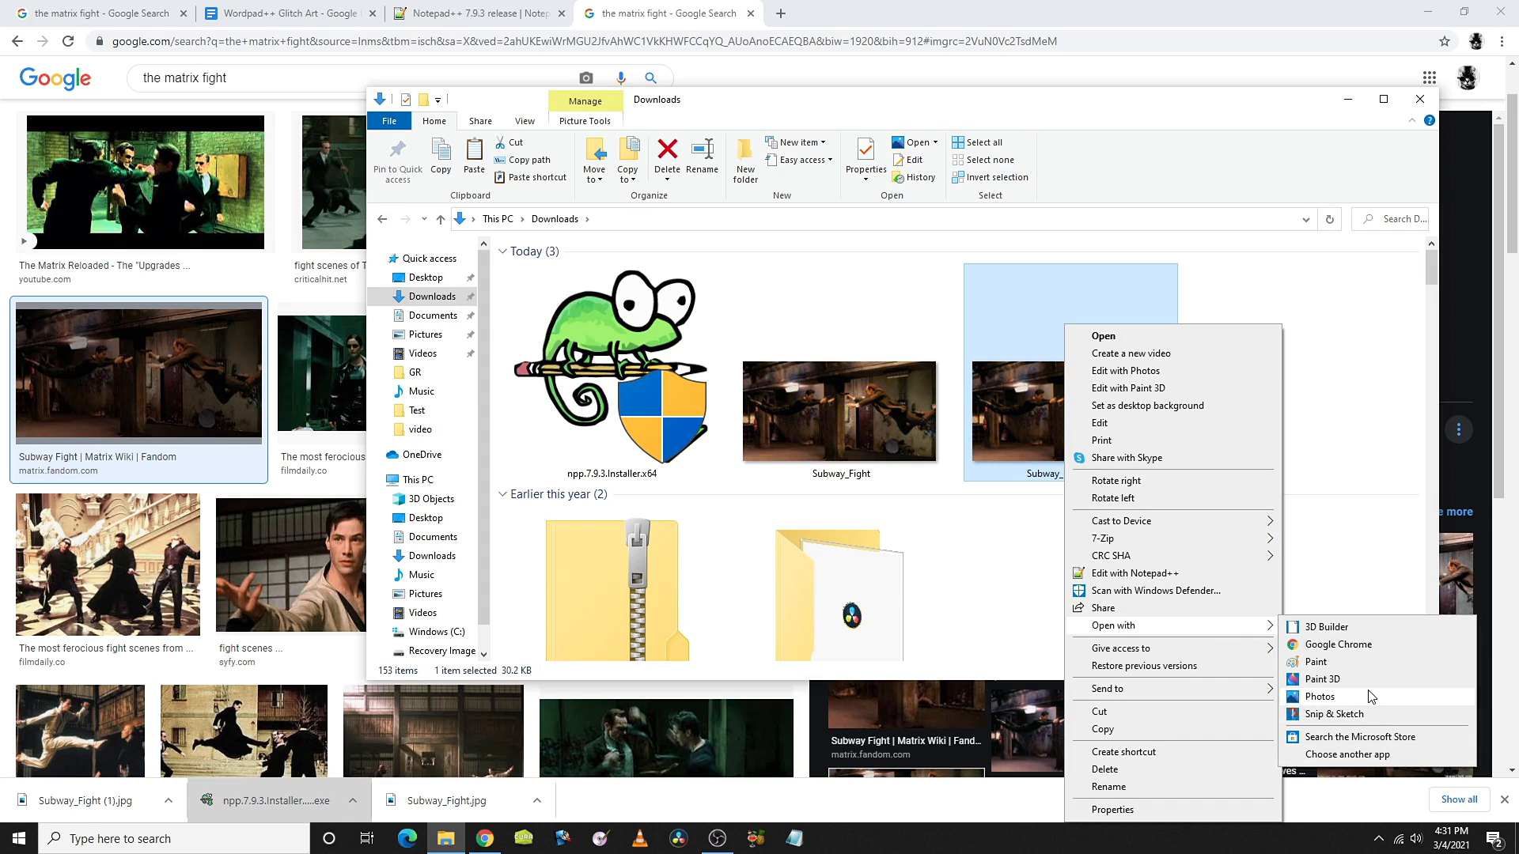
left_click(1155, 575)
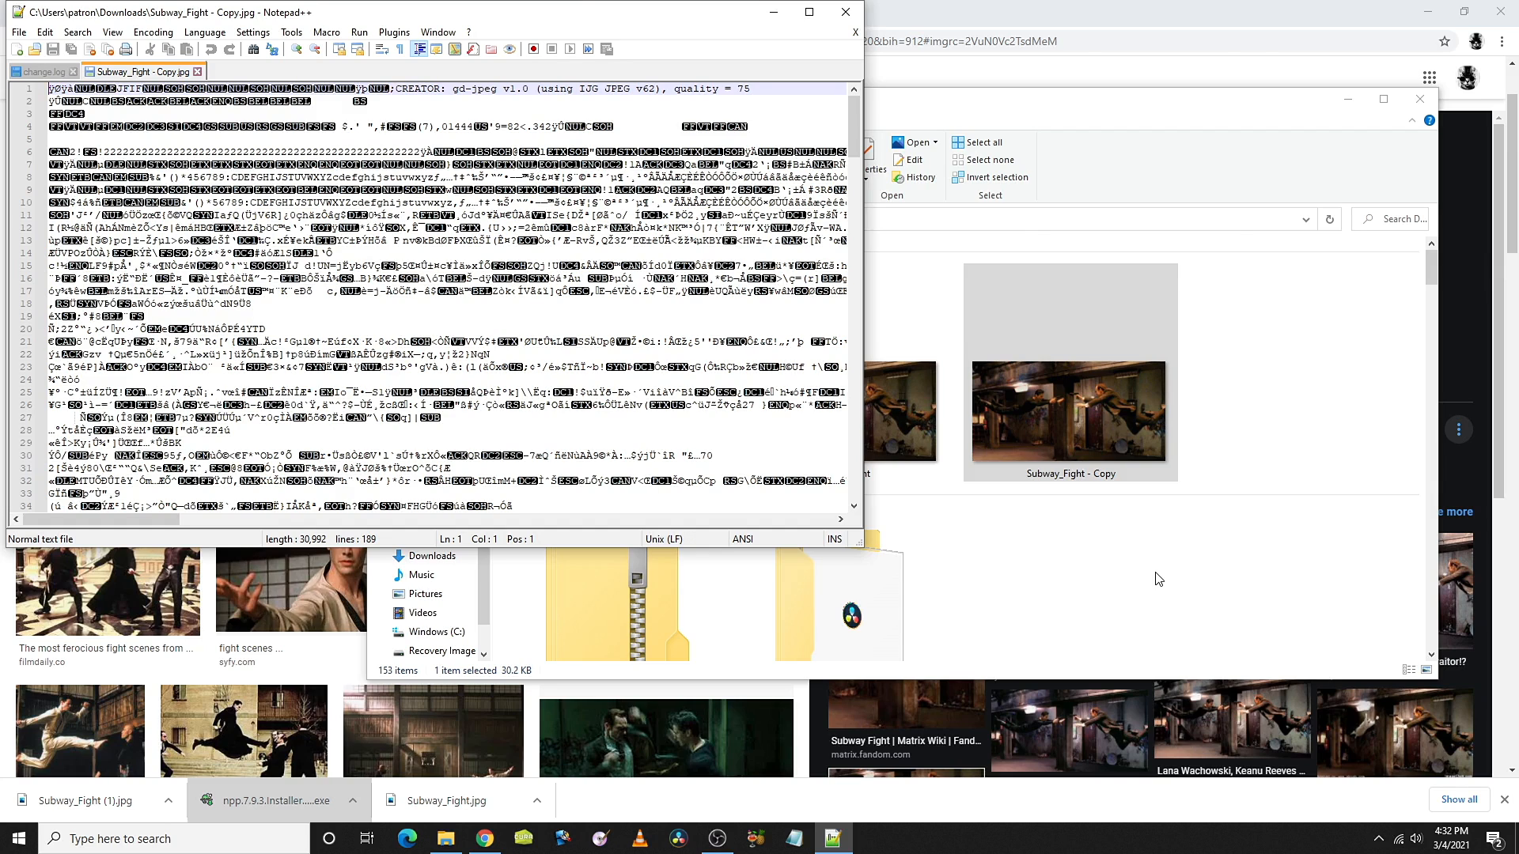
Arrange the Downloads folder and the Notepad++ document side by side and show the folder's view options
key("super+Right")
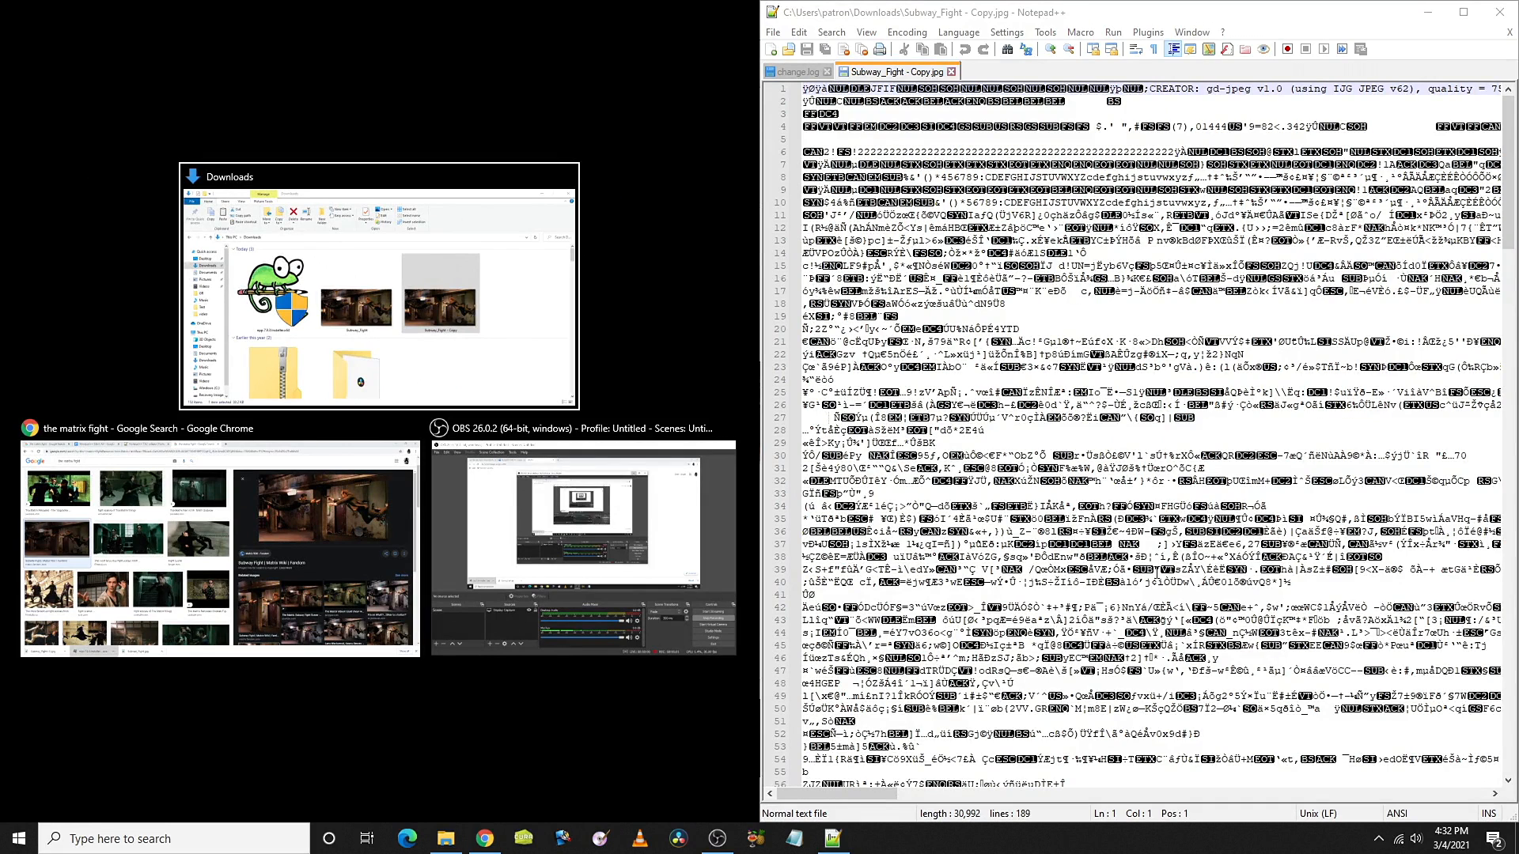
left_click(399, 301)
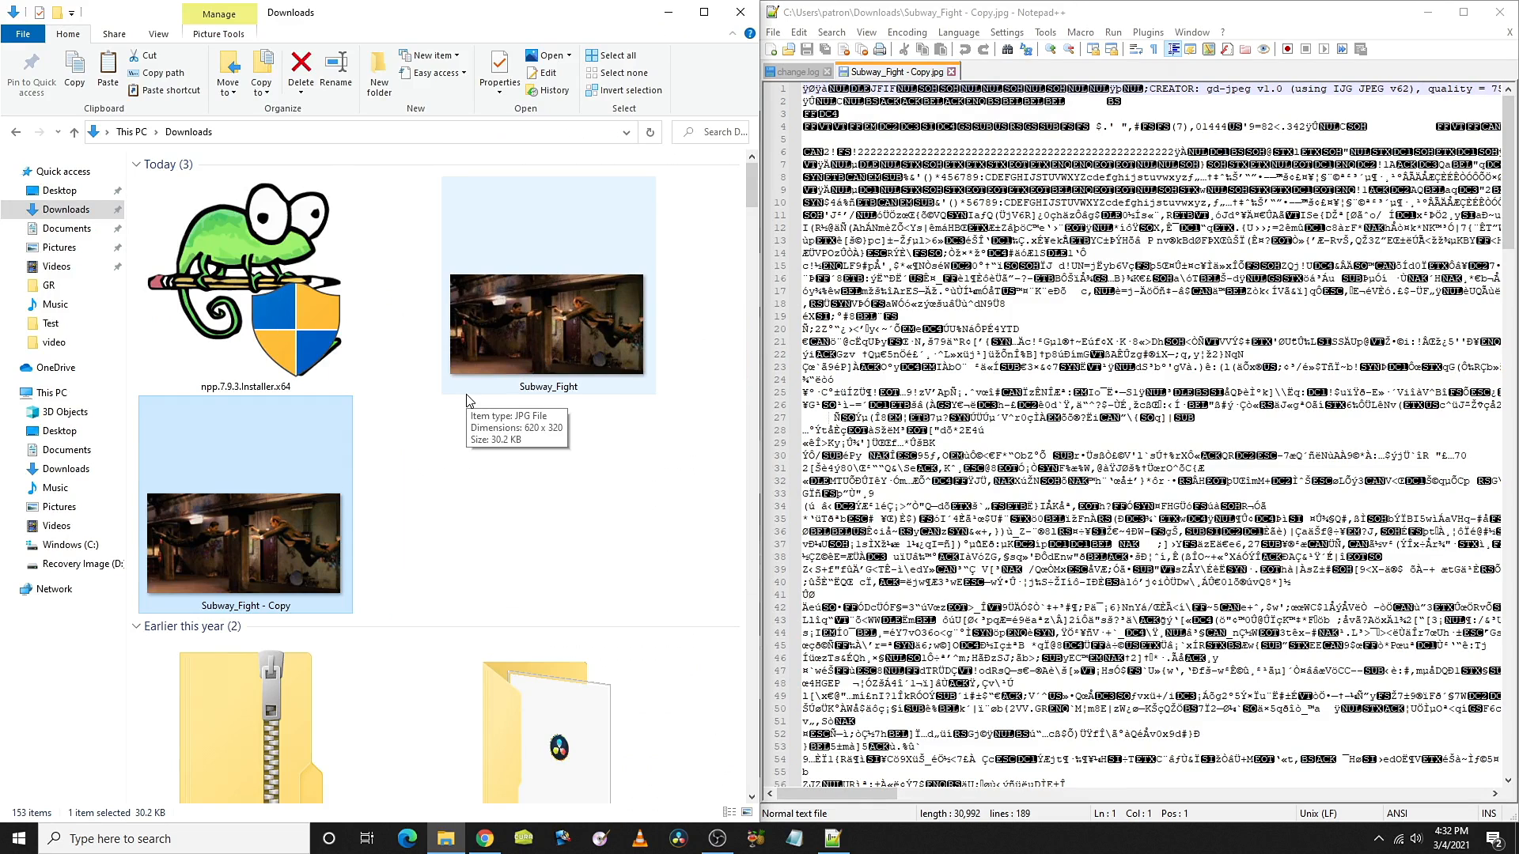
left_click(174, 36)
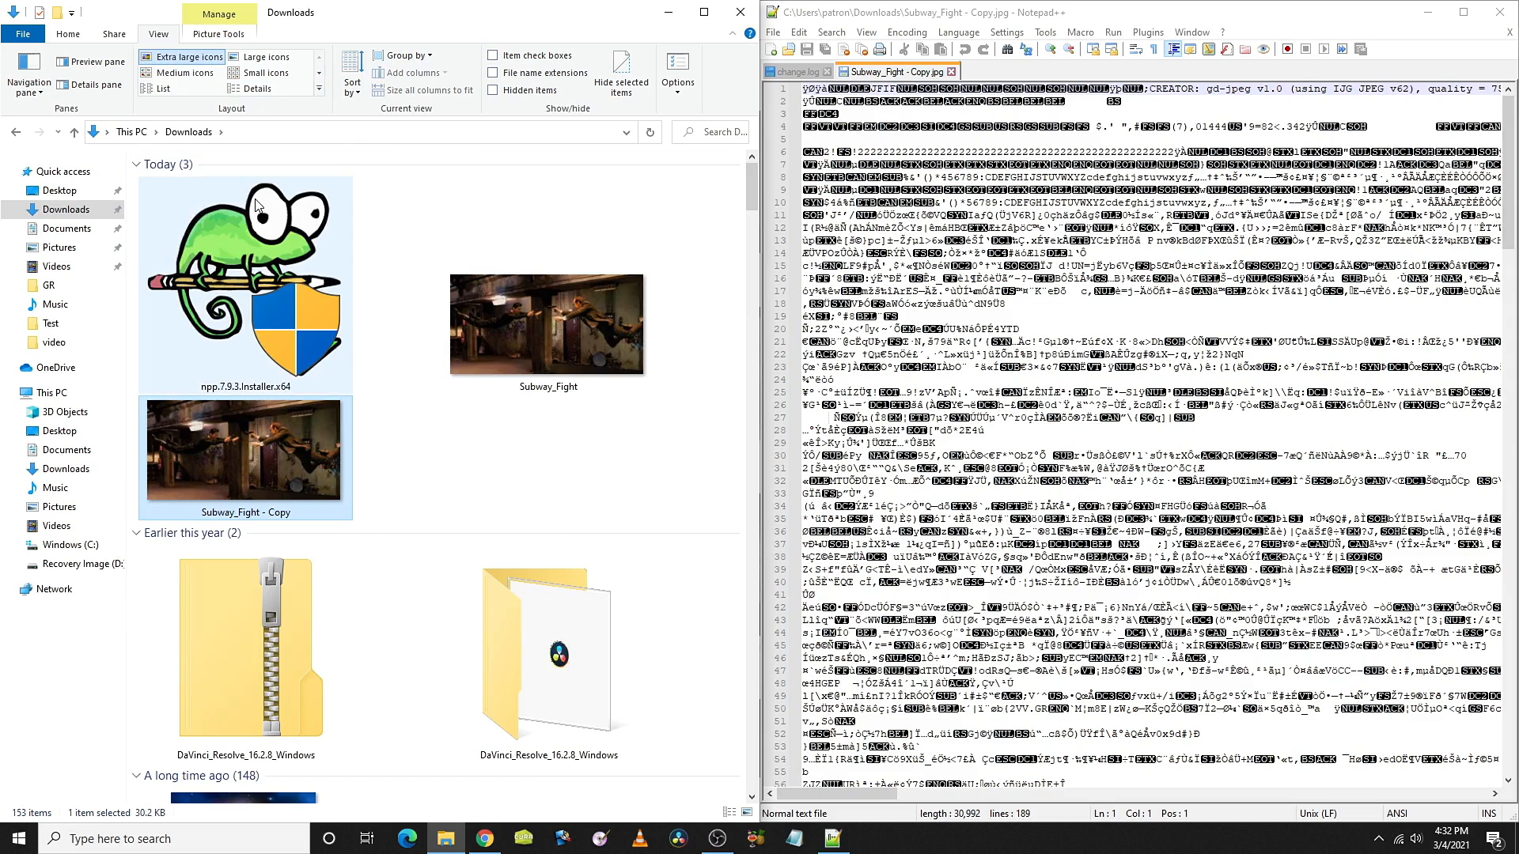
mouse_move(256, 204)
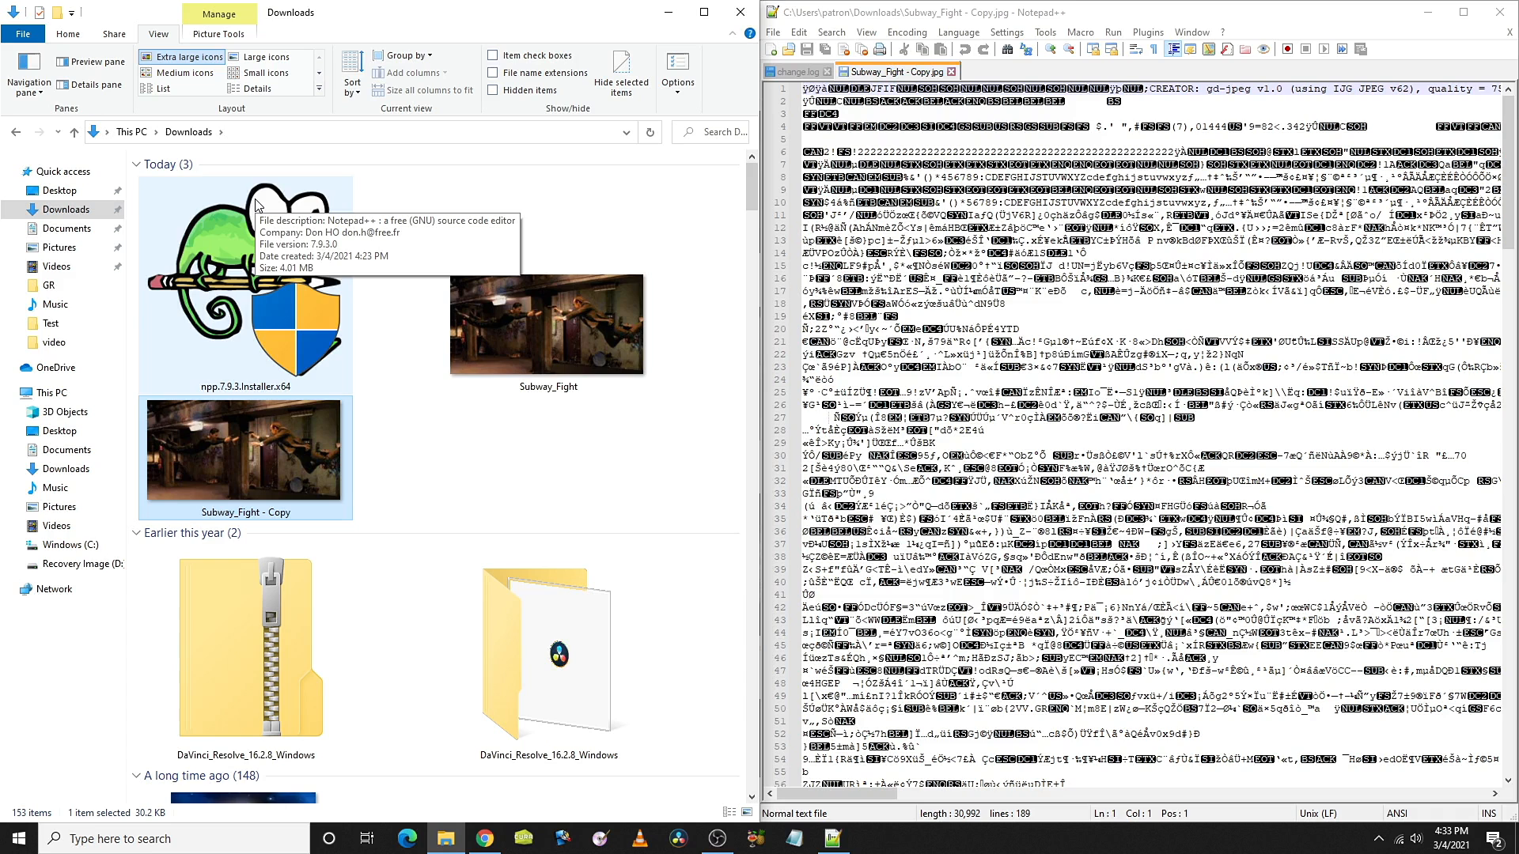
Insert the random text "sdfdfsds" in the middle of line 42 of the image data and save the file
left_click(1103, 425)
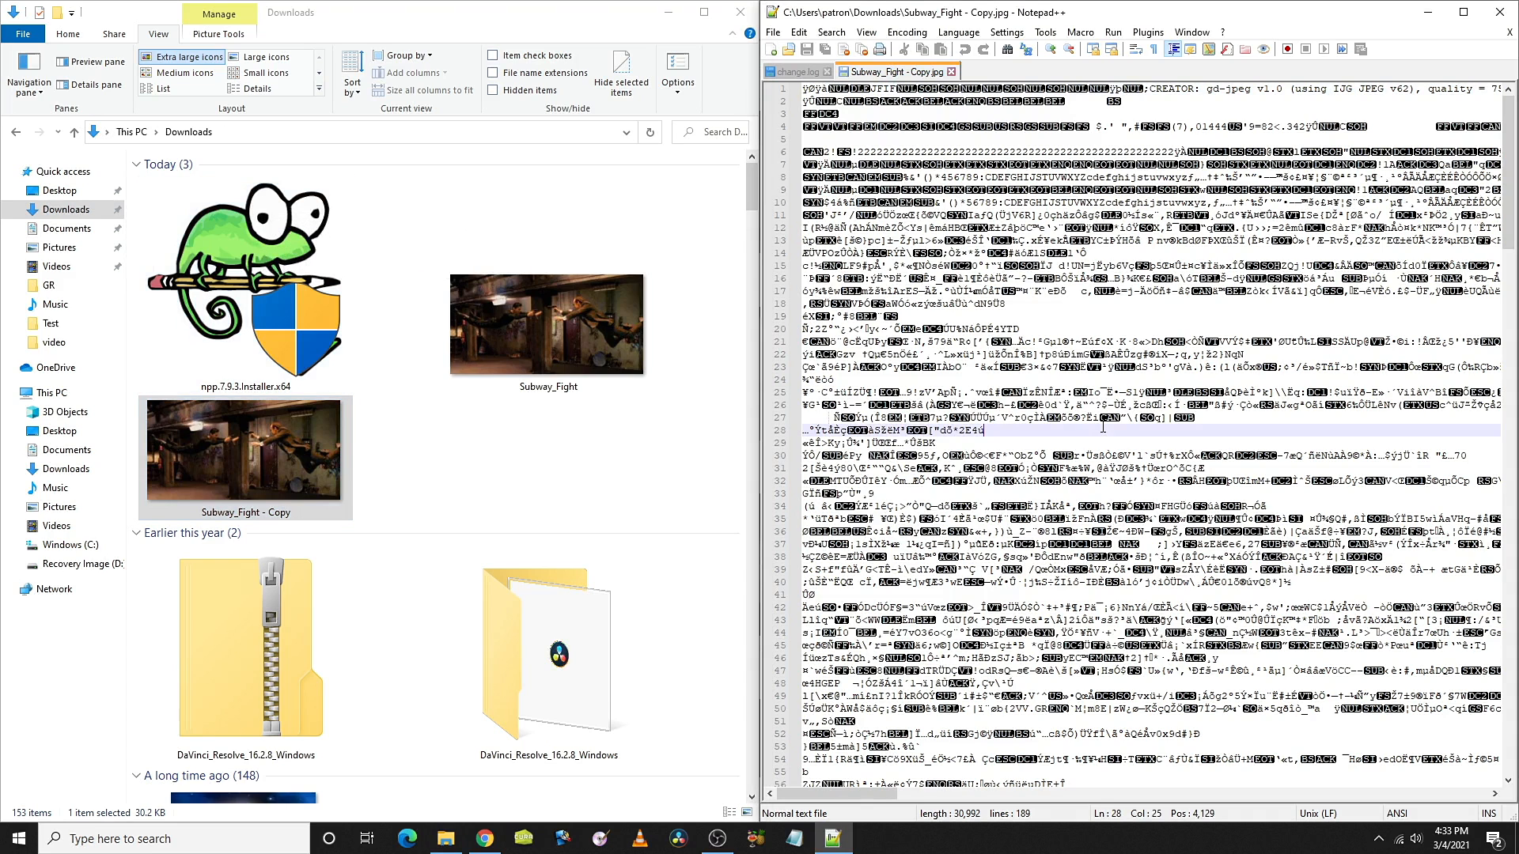
scroll(1103, 426, "down", 8)
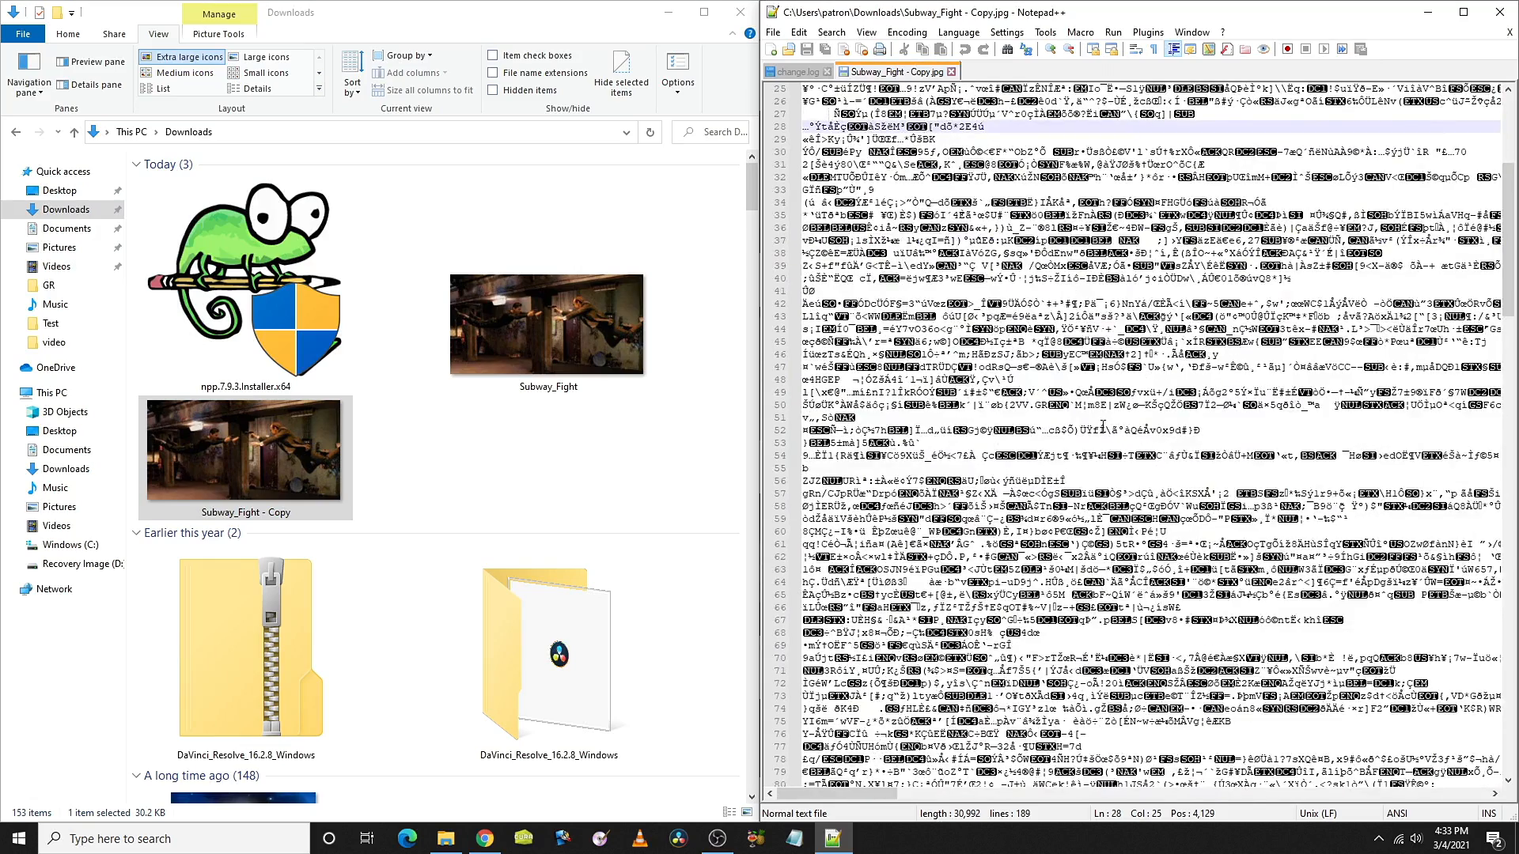
scroll(1103, 426, "up", 1)
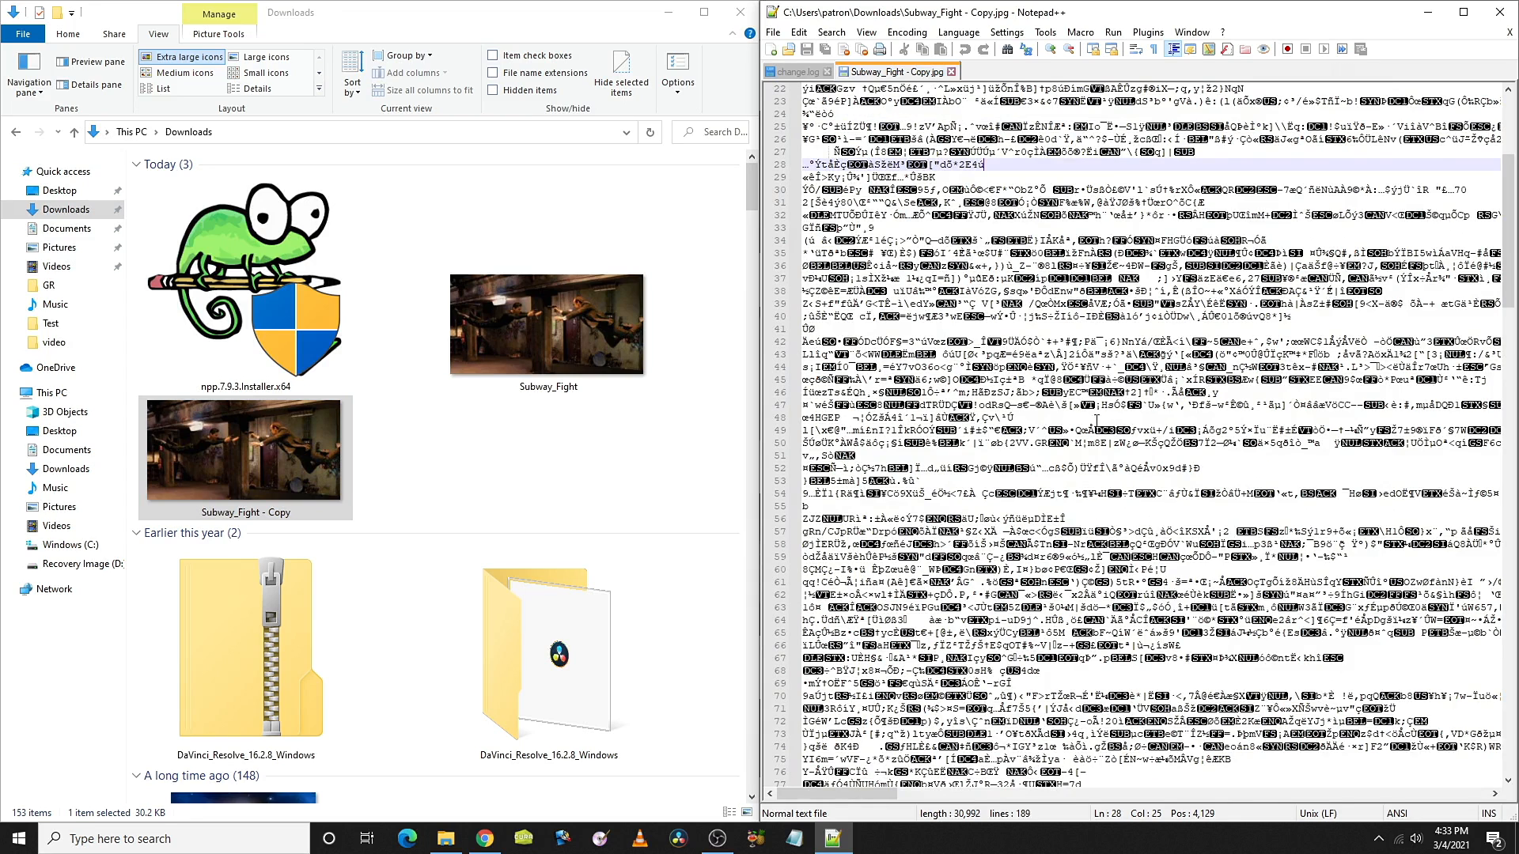
left_click(1074, 343)
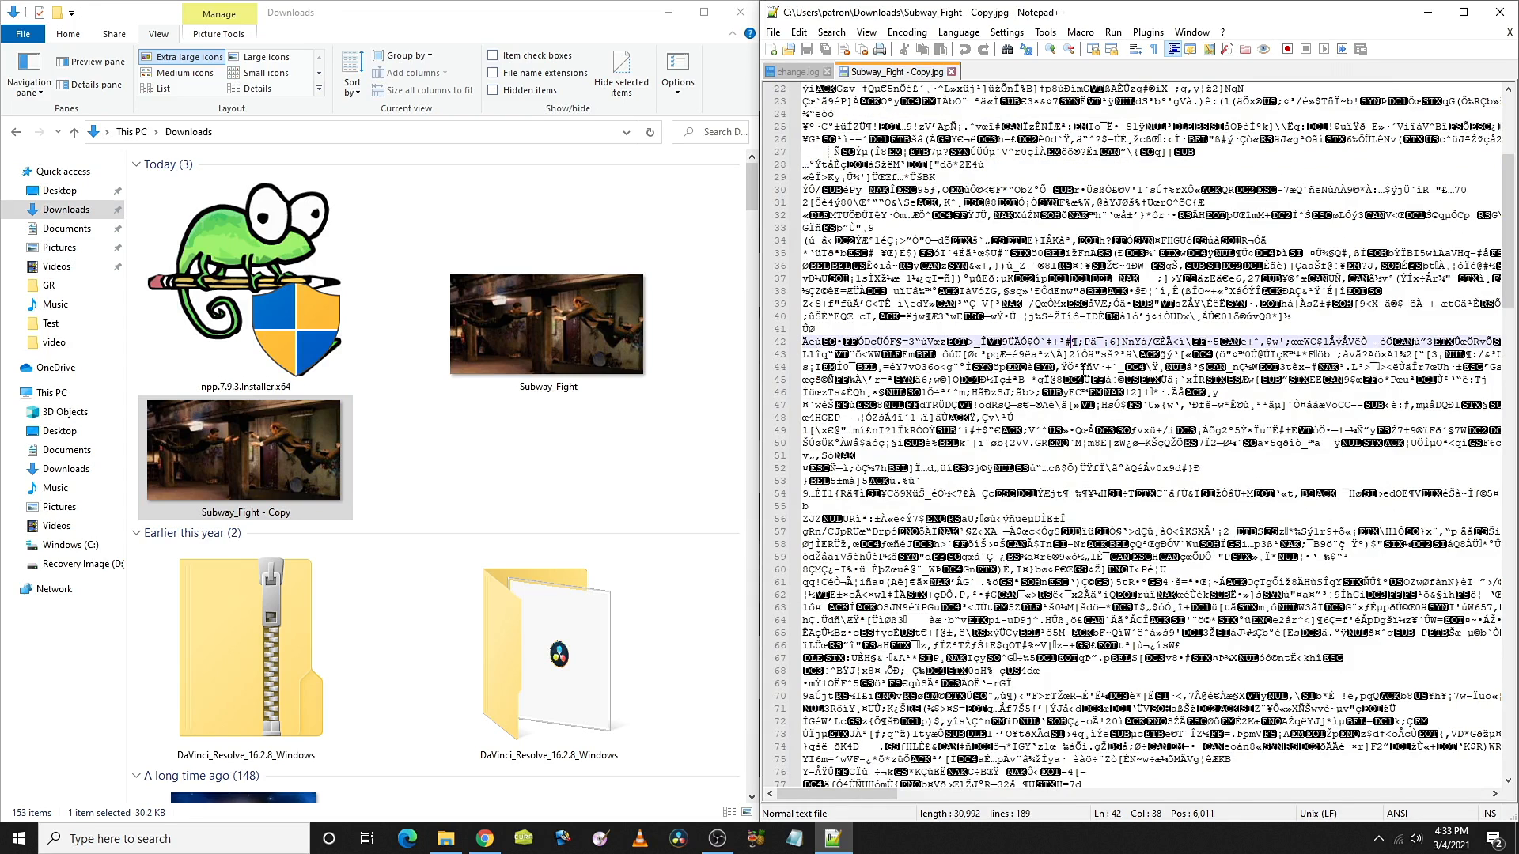
type("sdfdfsds")
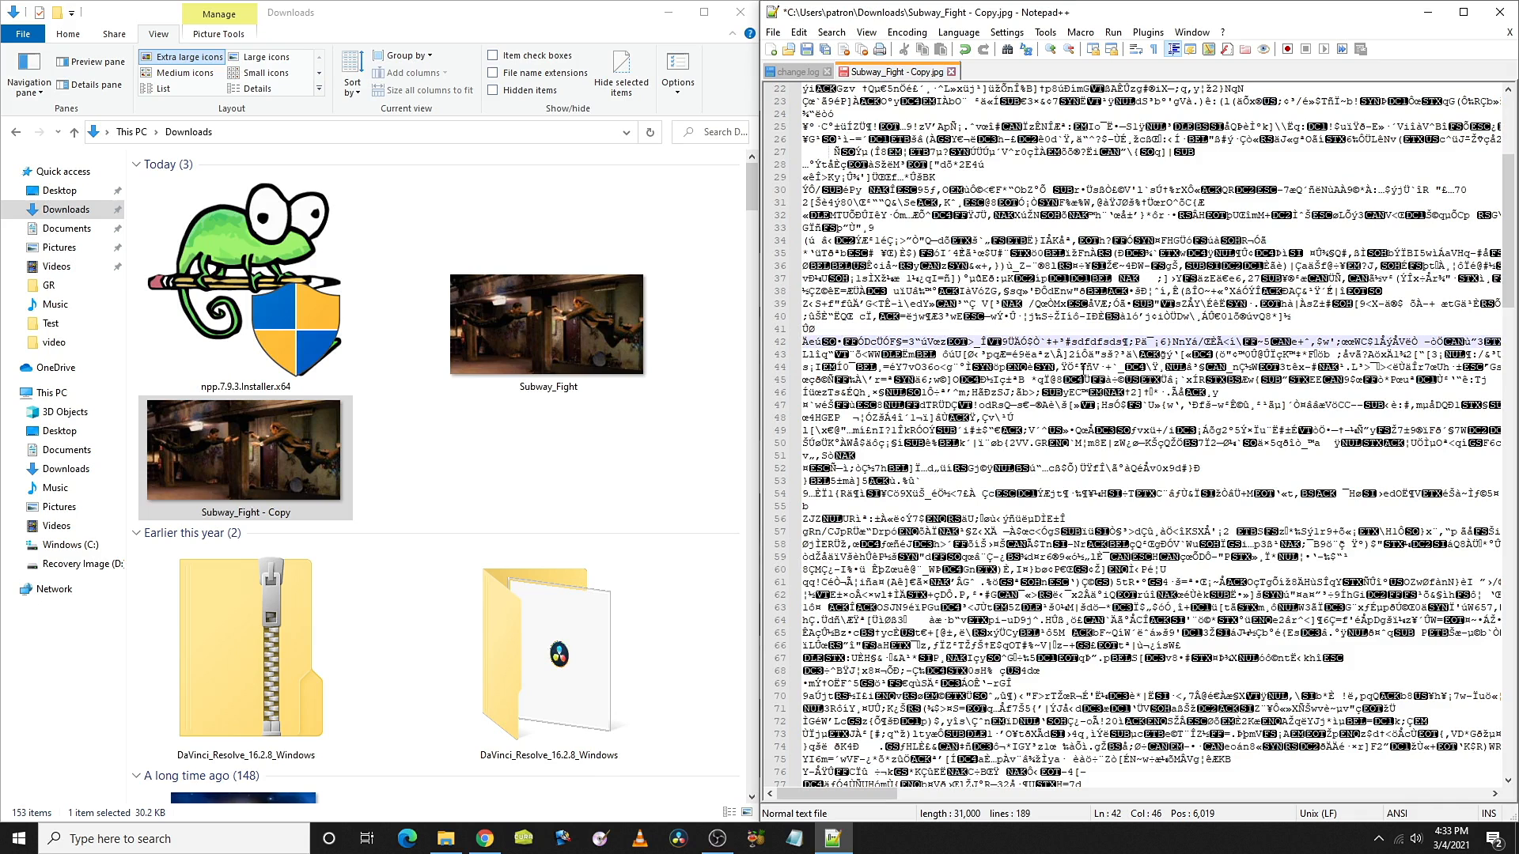
key("ctrl+s")
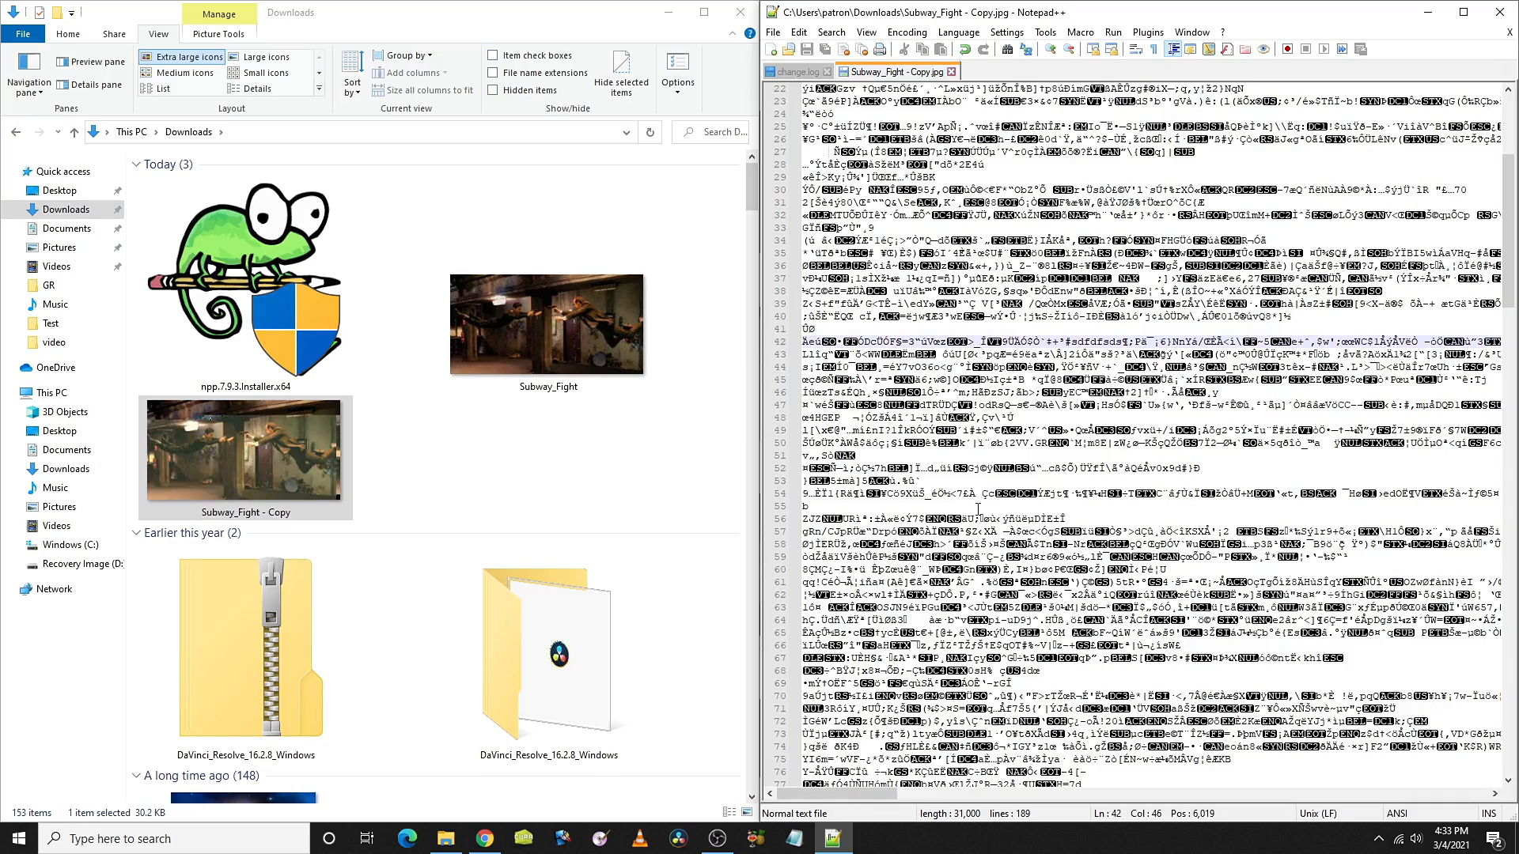
Try inserting "aasdasdasdasd" in line 65 and saving the image, and undo that insertion and save again
scroll(978, 508, "down", 8)
left_click(1057, 328)
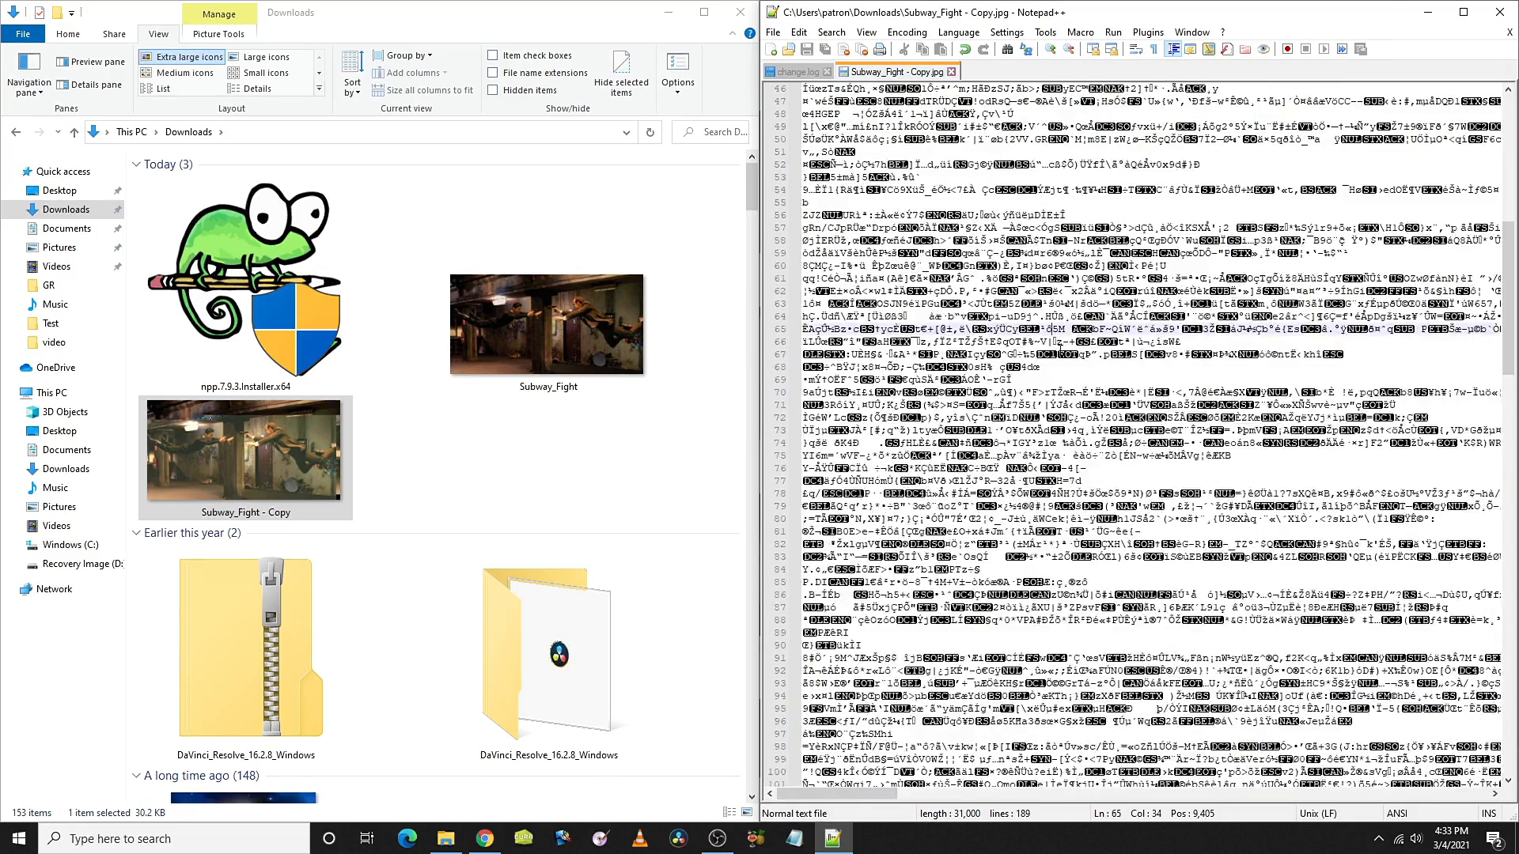
type("aasdasdasdasd")
key("ctrl+s")
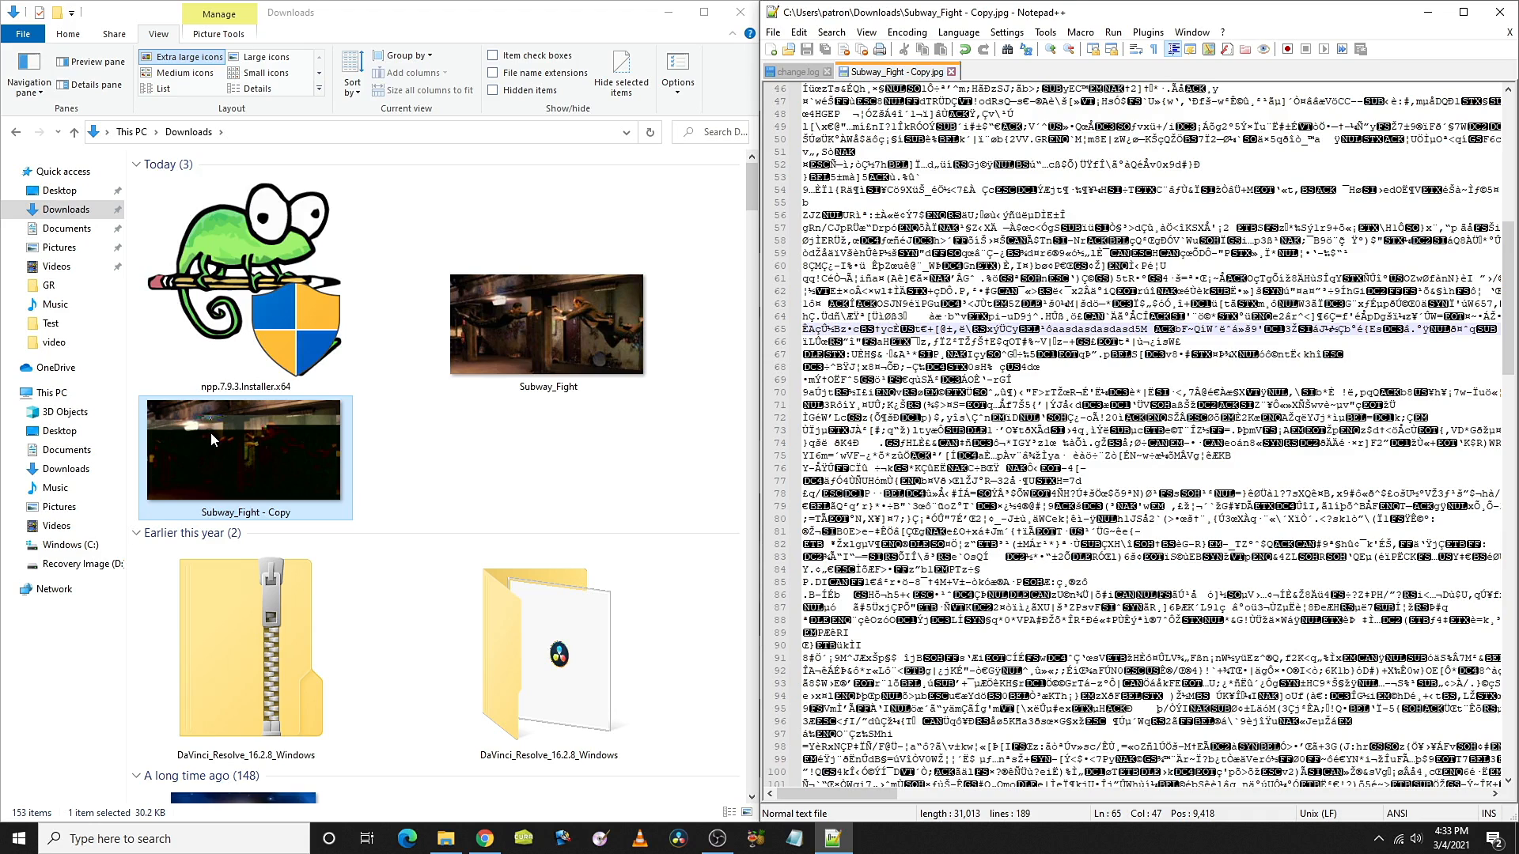
key("ctrl+z")
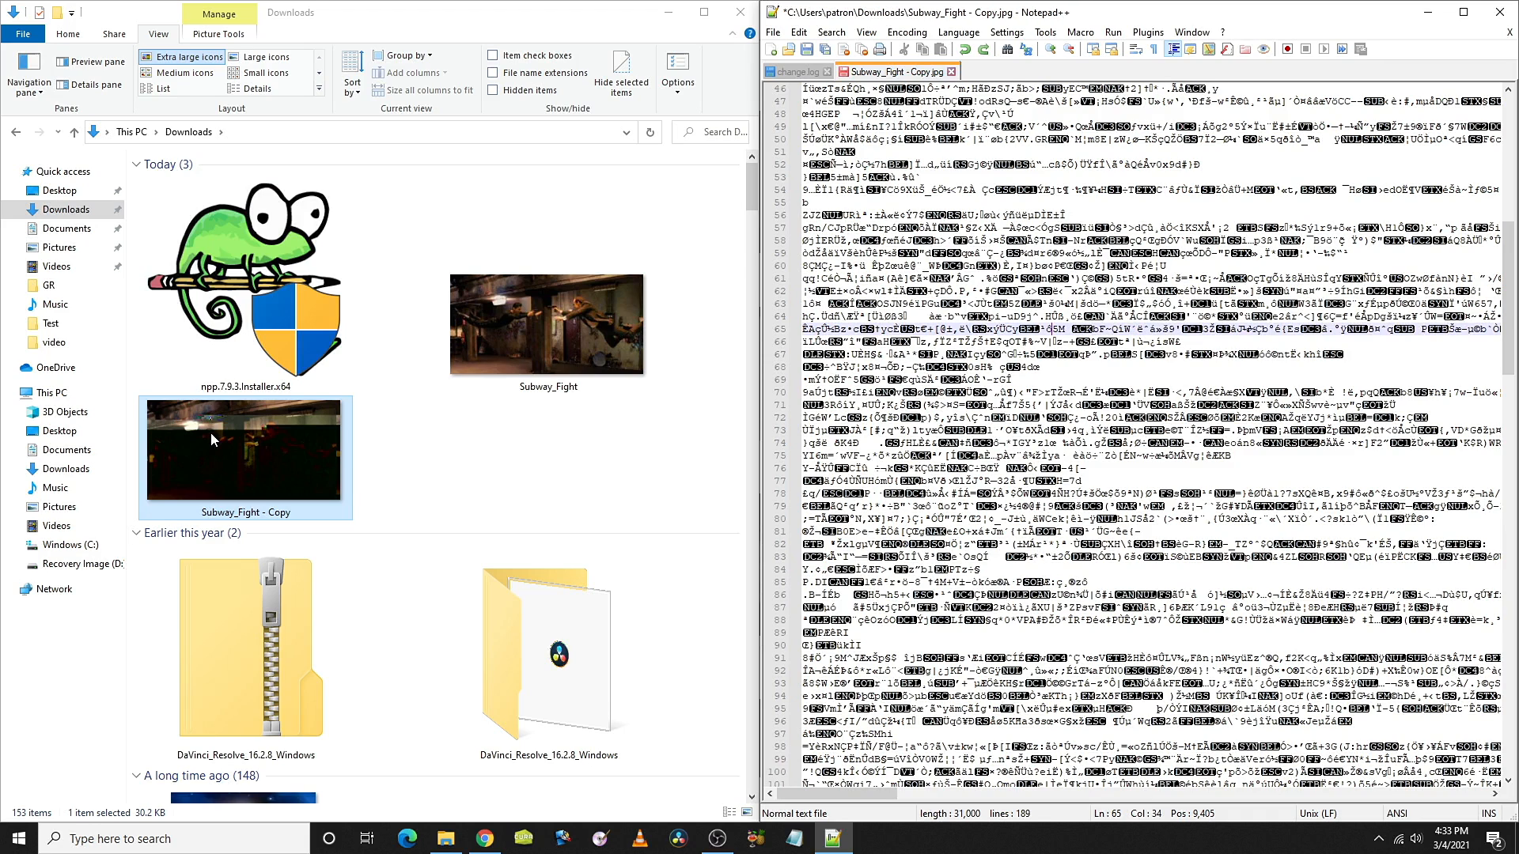
key("ctrl+s")
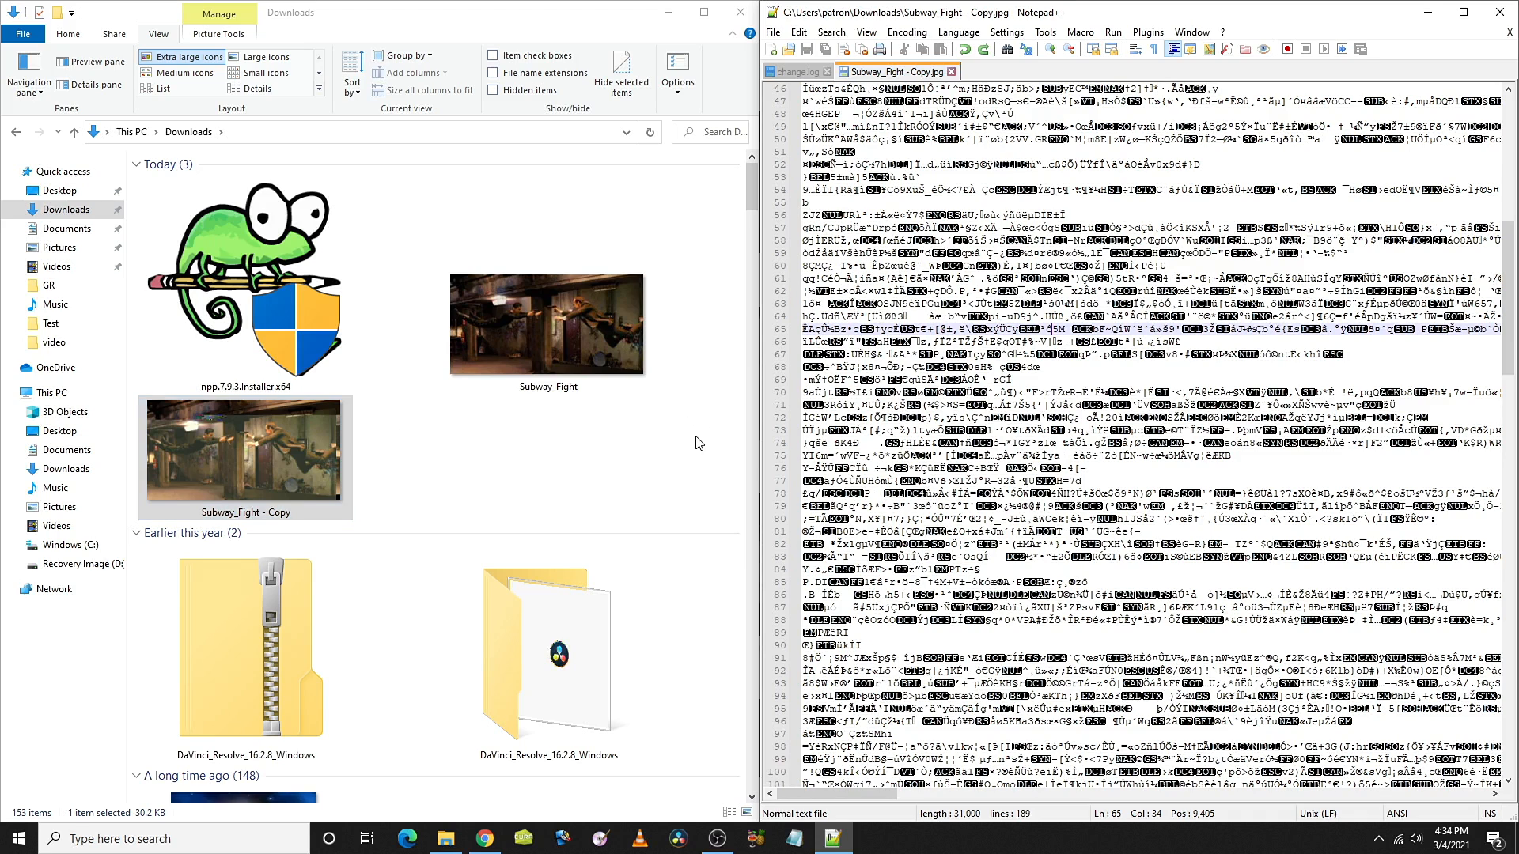
Delete a block of characters running from line 78 into line 79, save the file and select the image copy to check it
scroll(1079, 542, "down", 1)
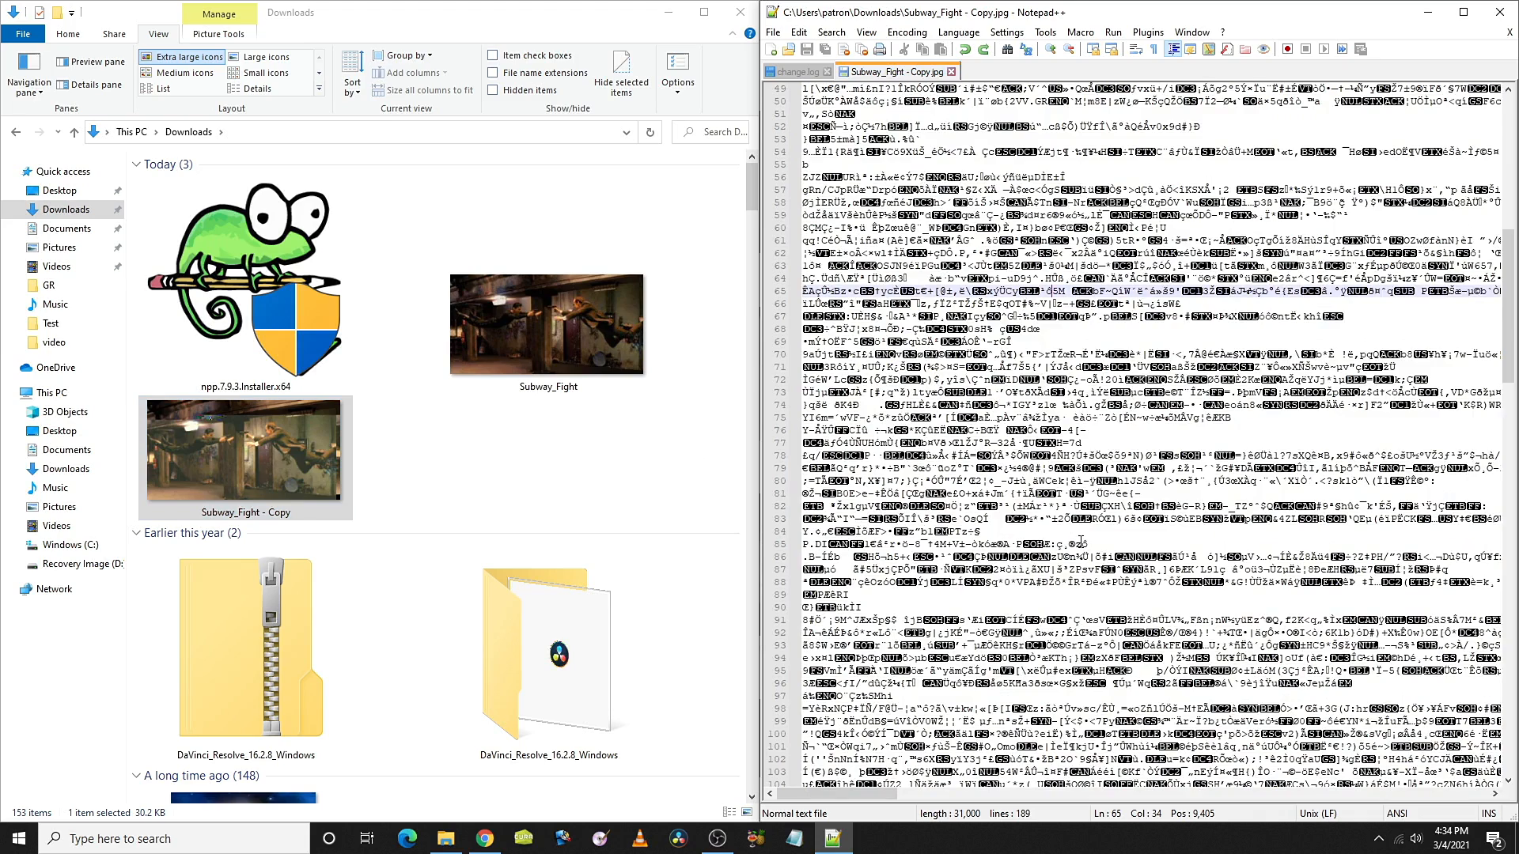
scroll(1099, 443, "down", 2)
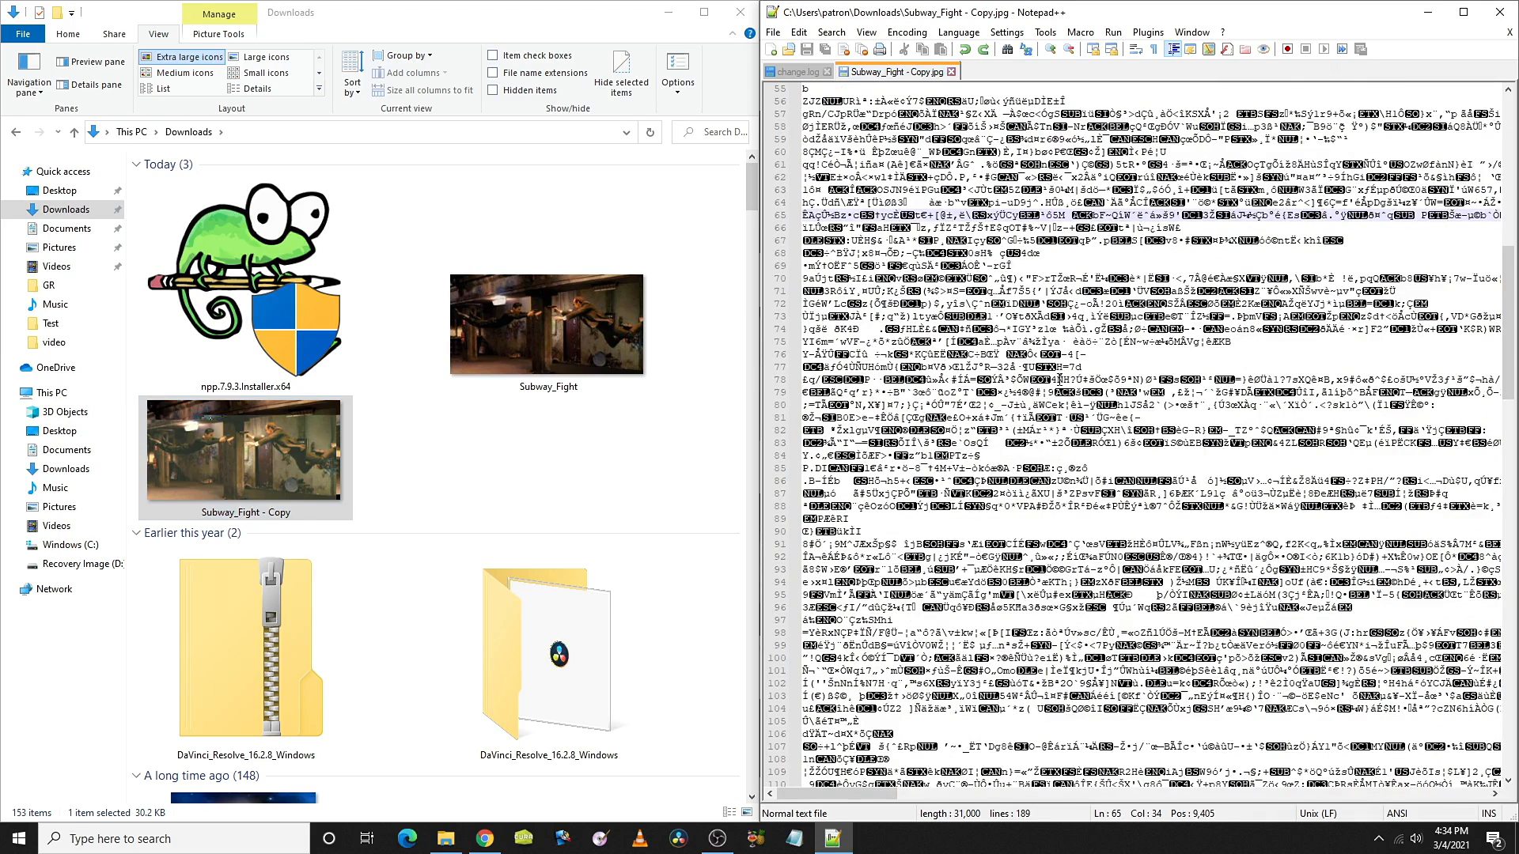
left_click_drag(1060, 379, 1156, 393)
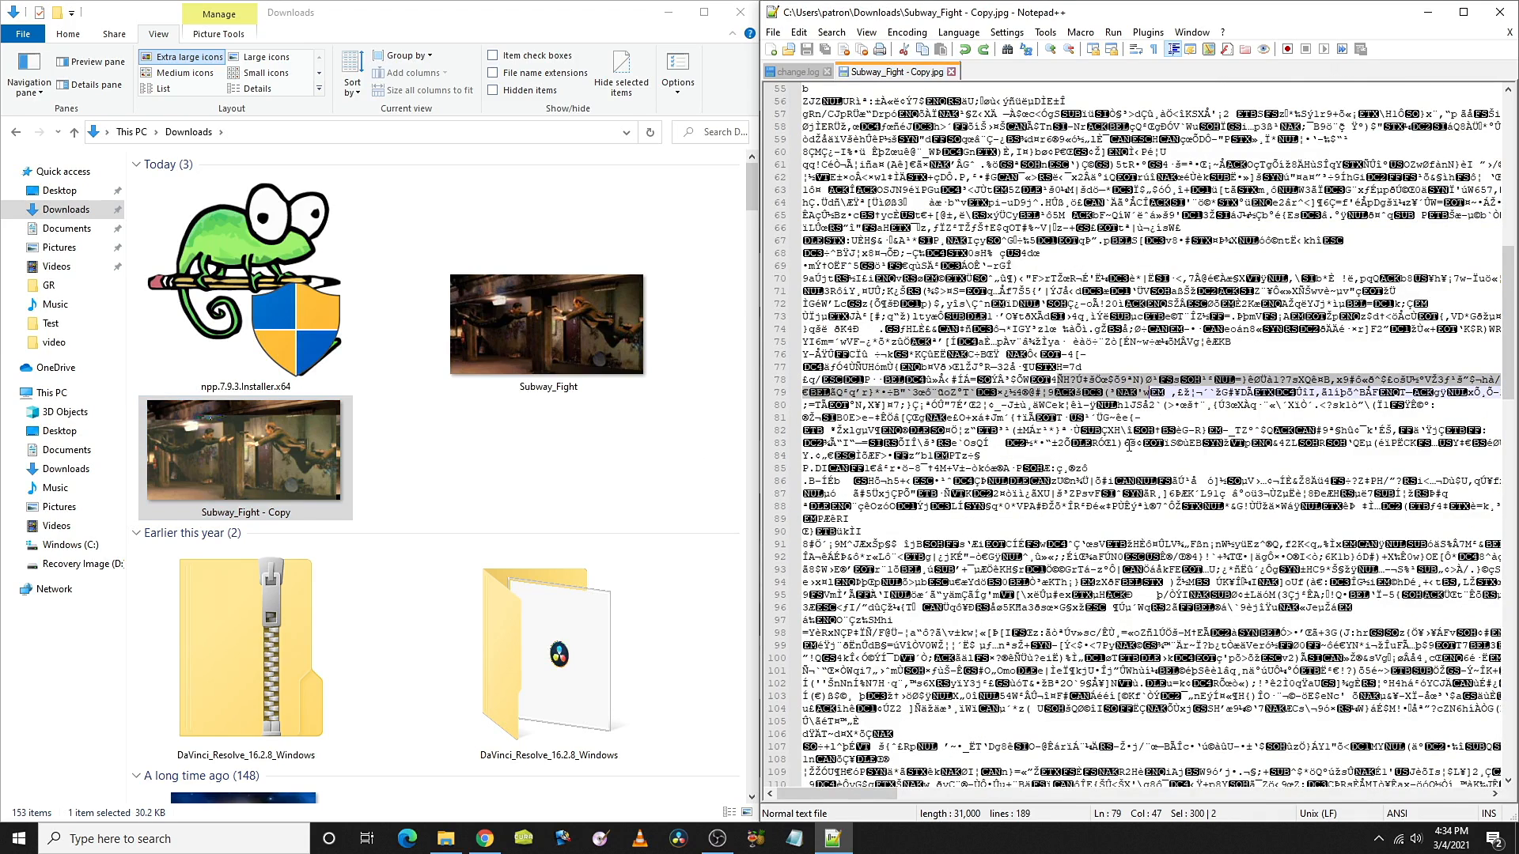
key("Delete")
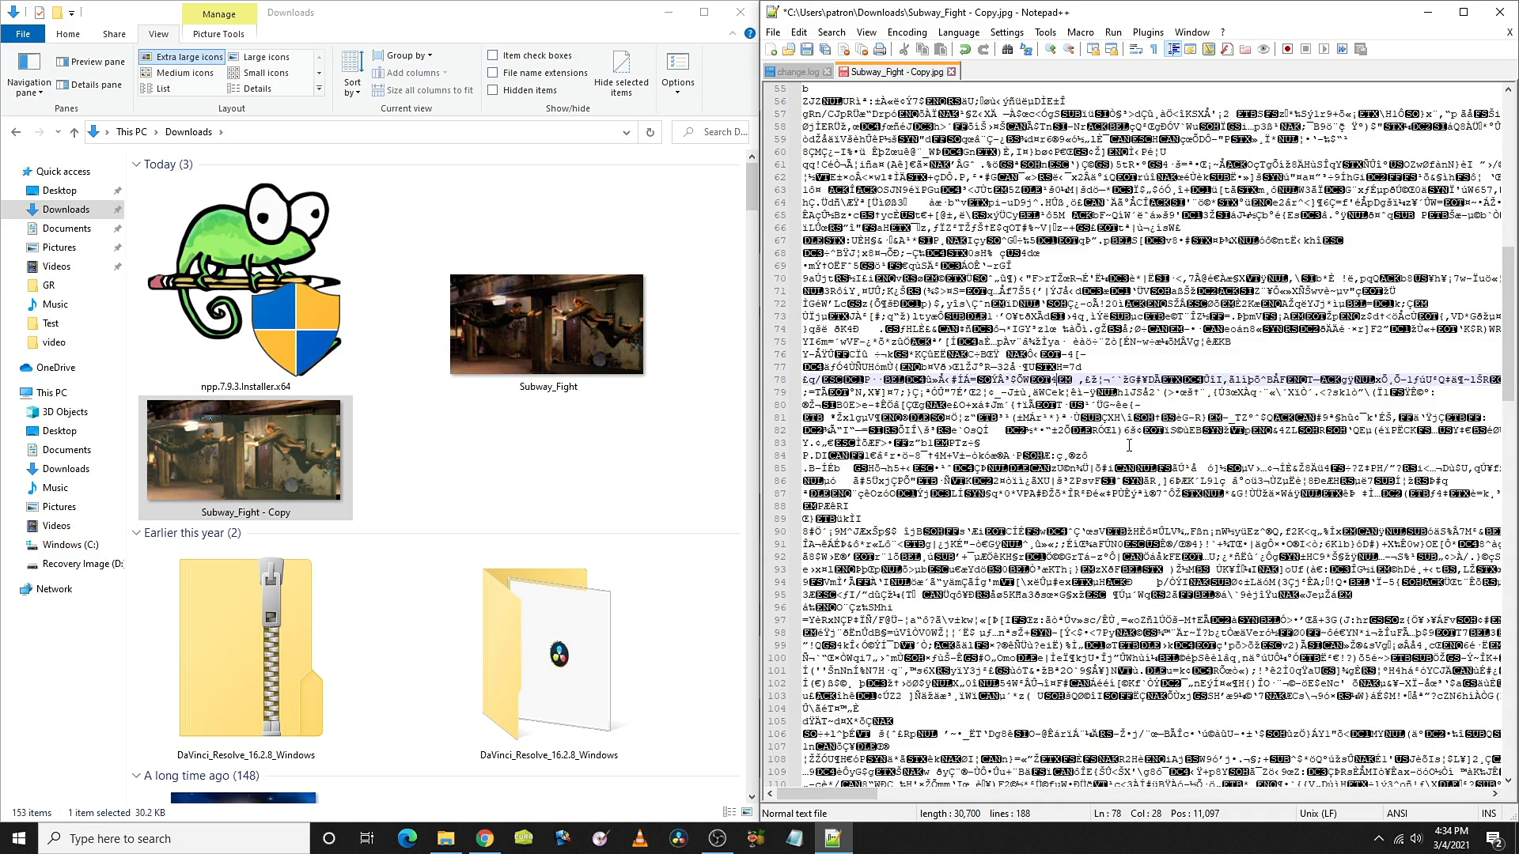
key("ctrl+s")
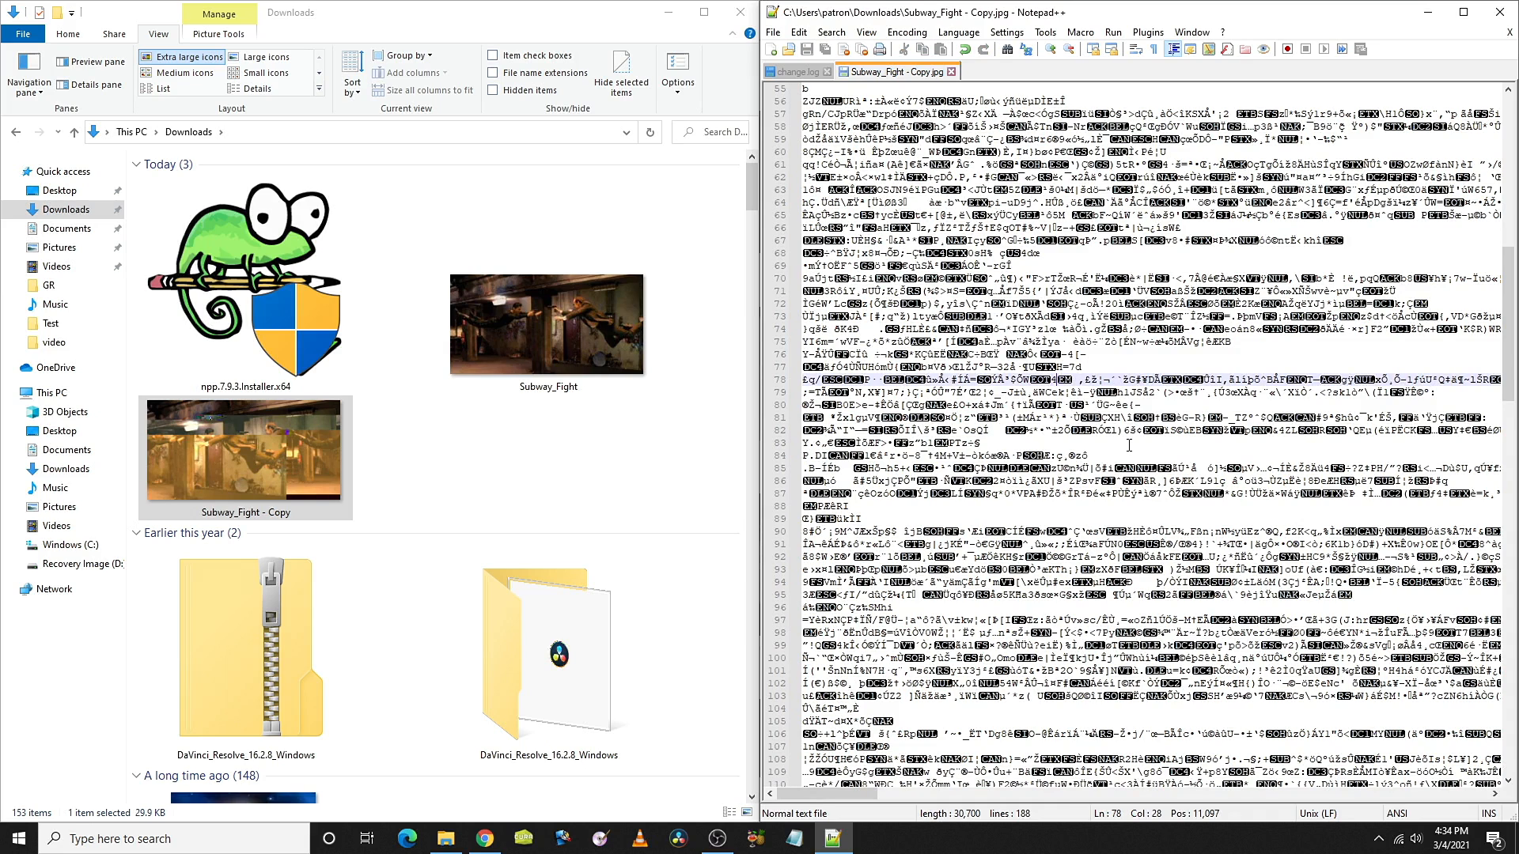
left_click(279, 459)
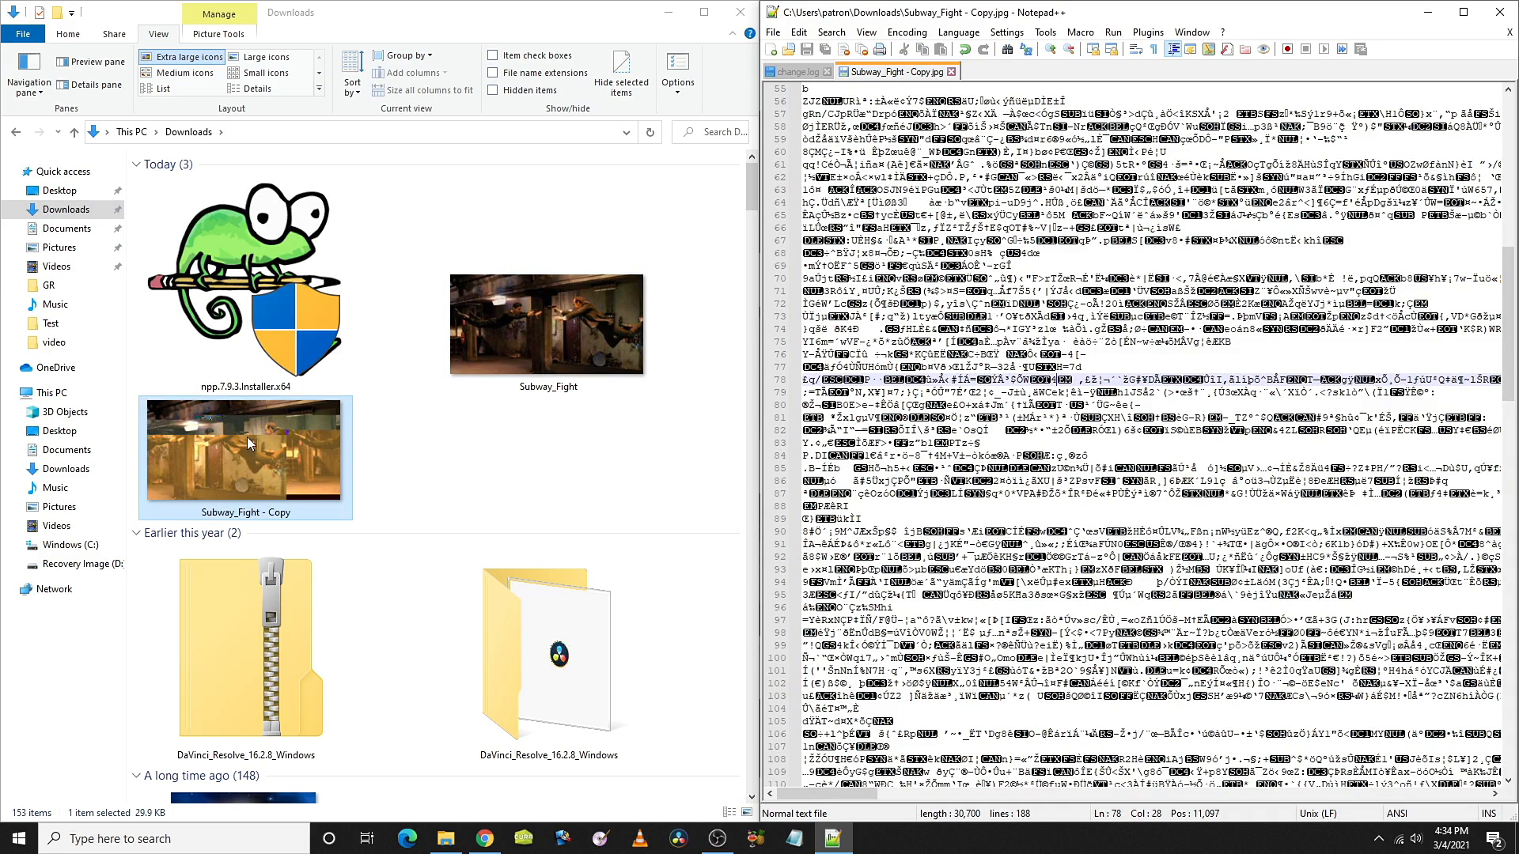
Copy a 20-character passage from line 85, paste it at the end of line 88 and save the file
scroll(1182, 481, "down", 1)
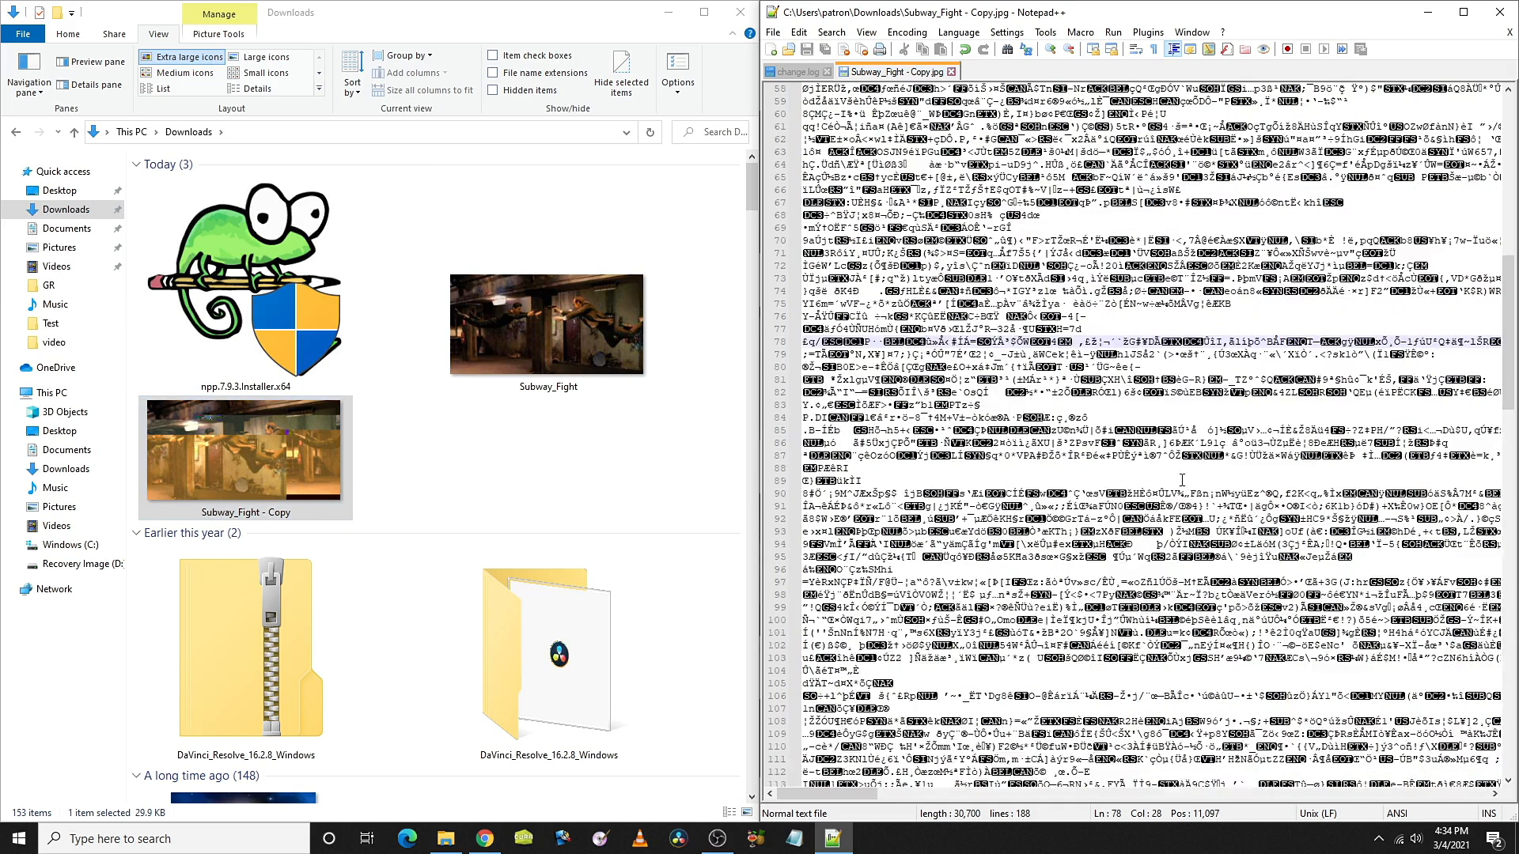
left_click_drag(1109, 430, 1289, 431)
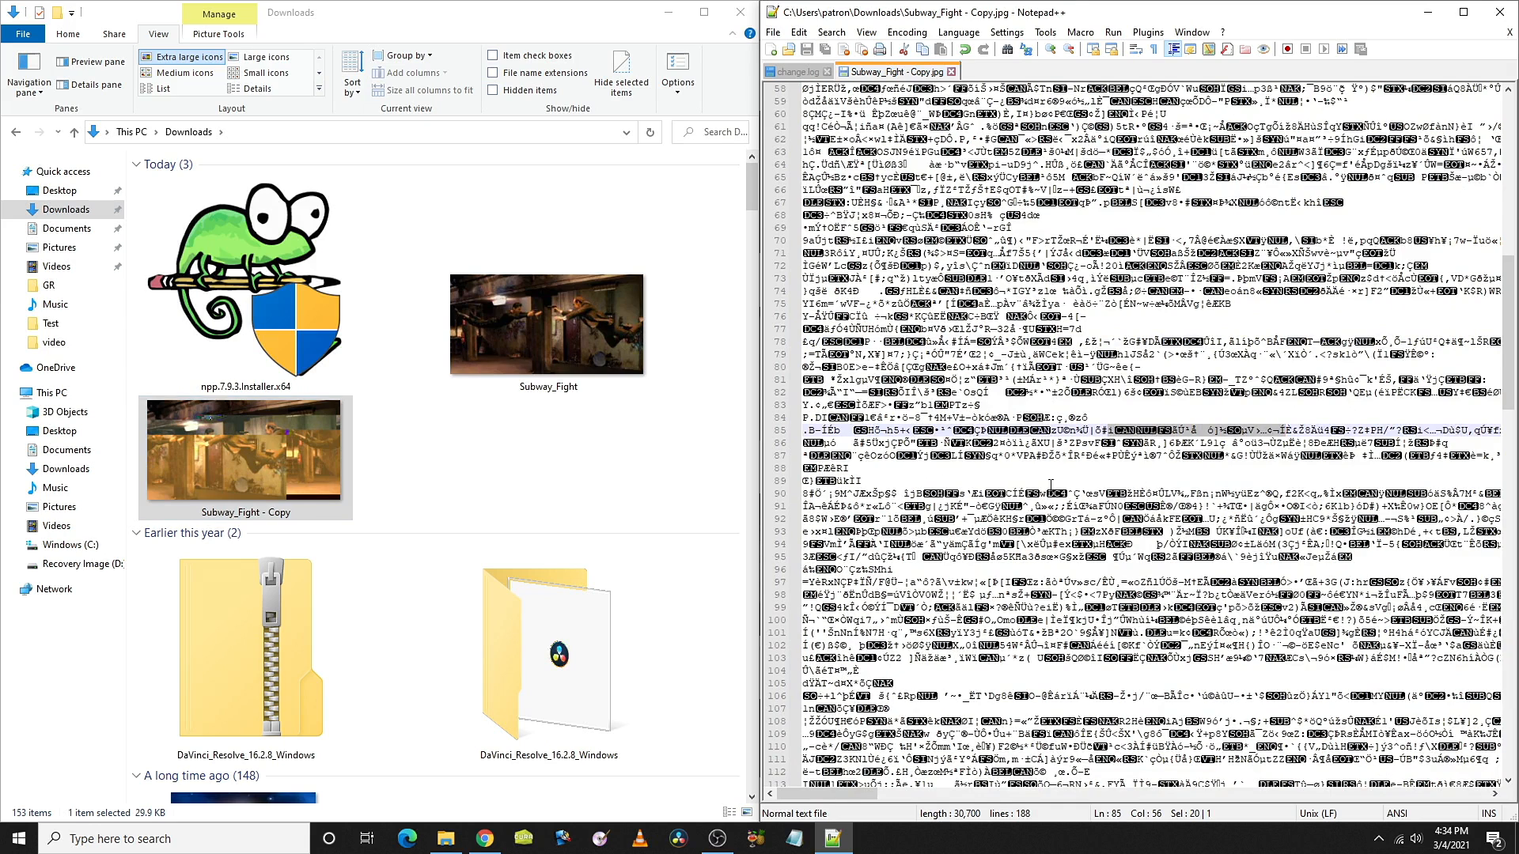
left_click(924, 469)
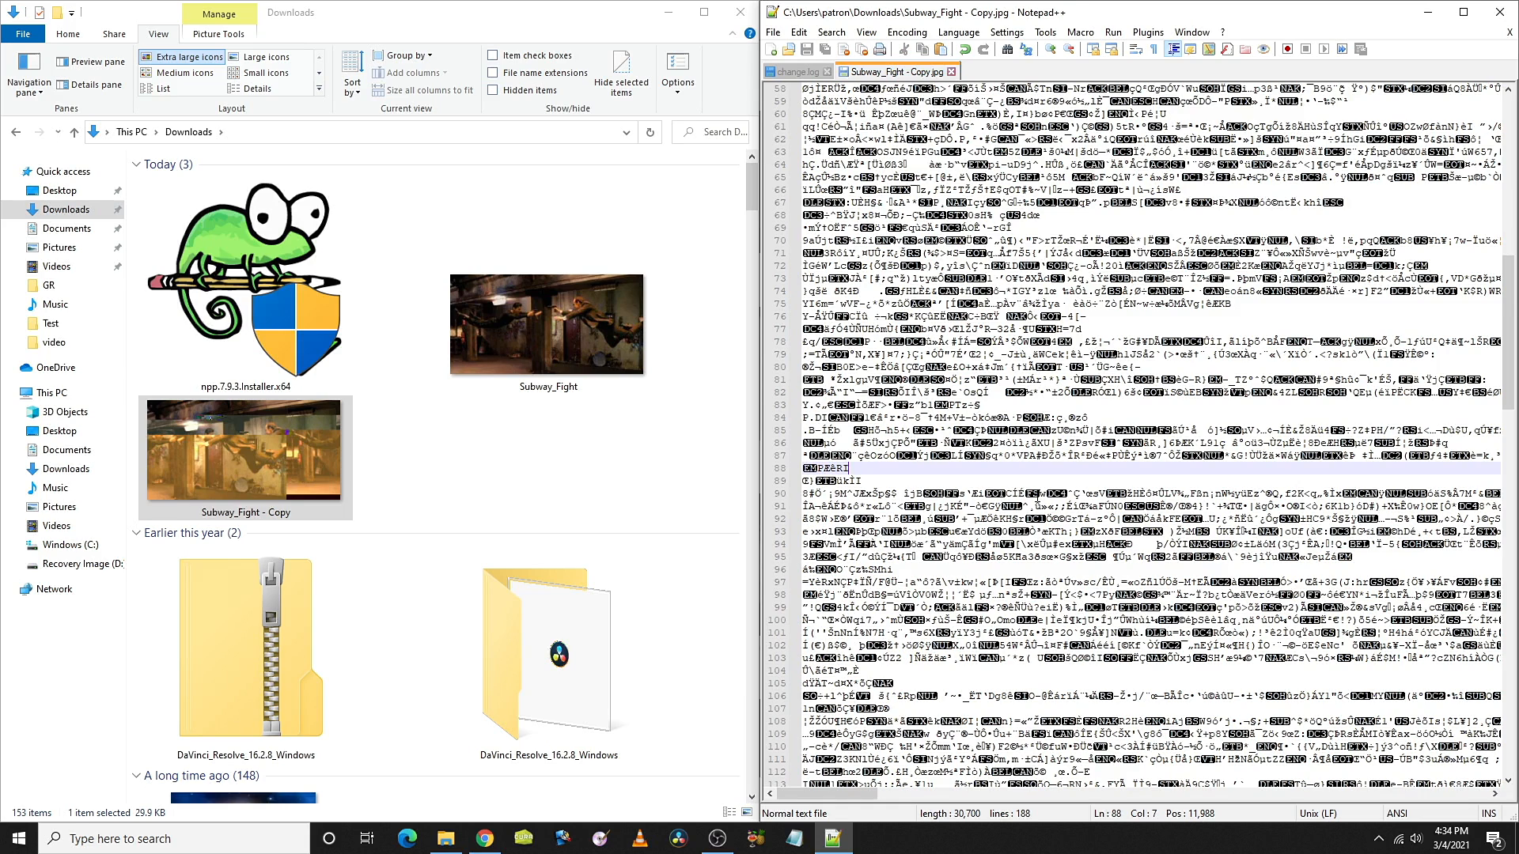
key("ctrl+v")
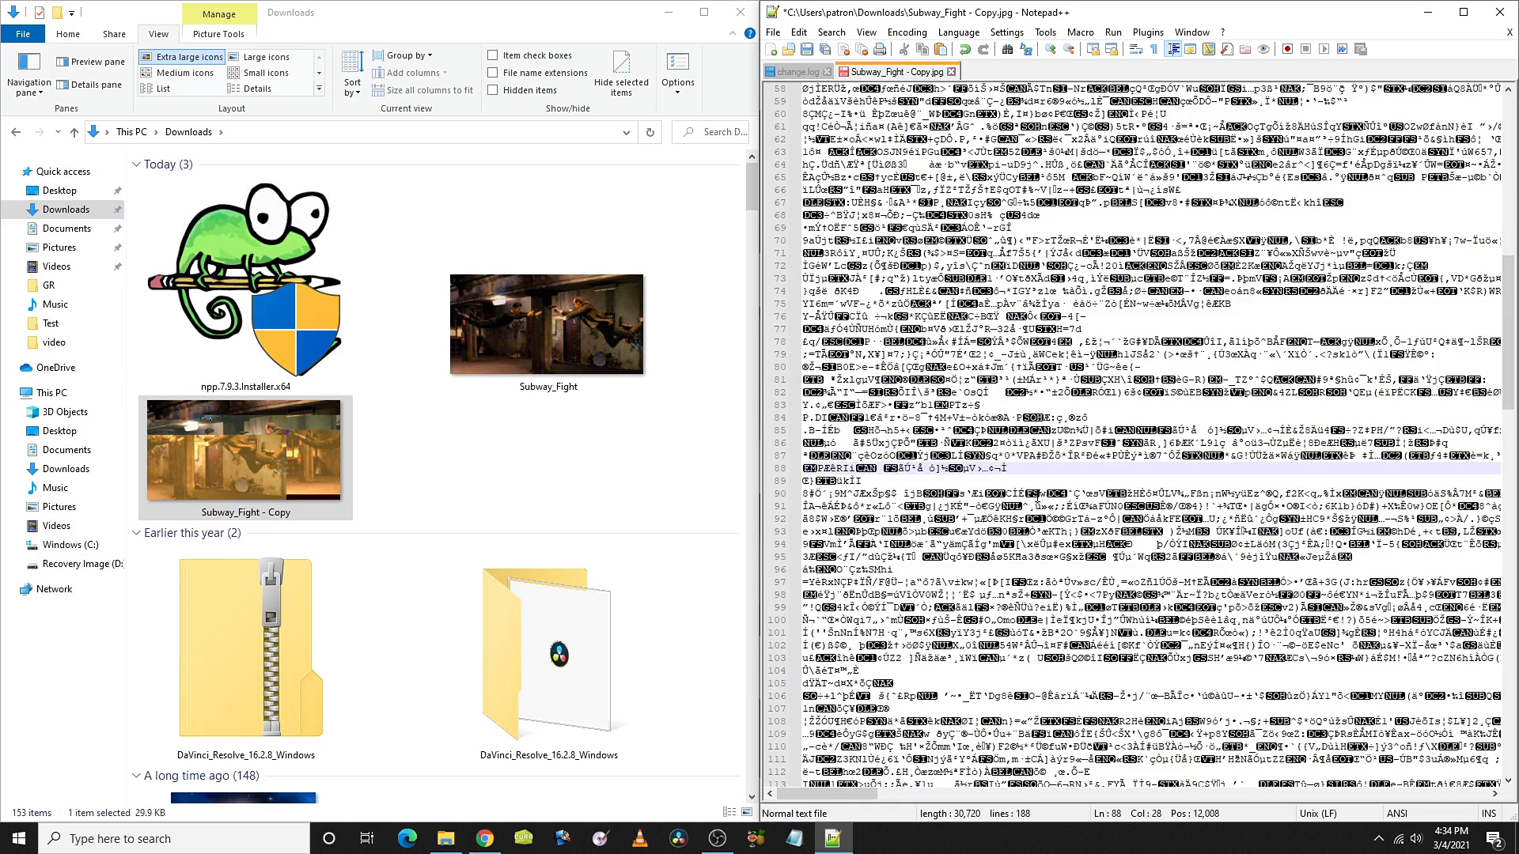
key("ctrl+s")
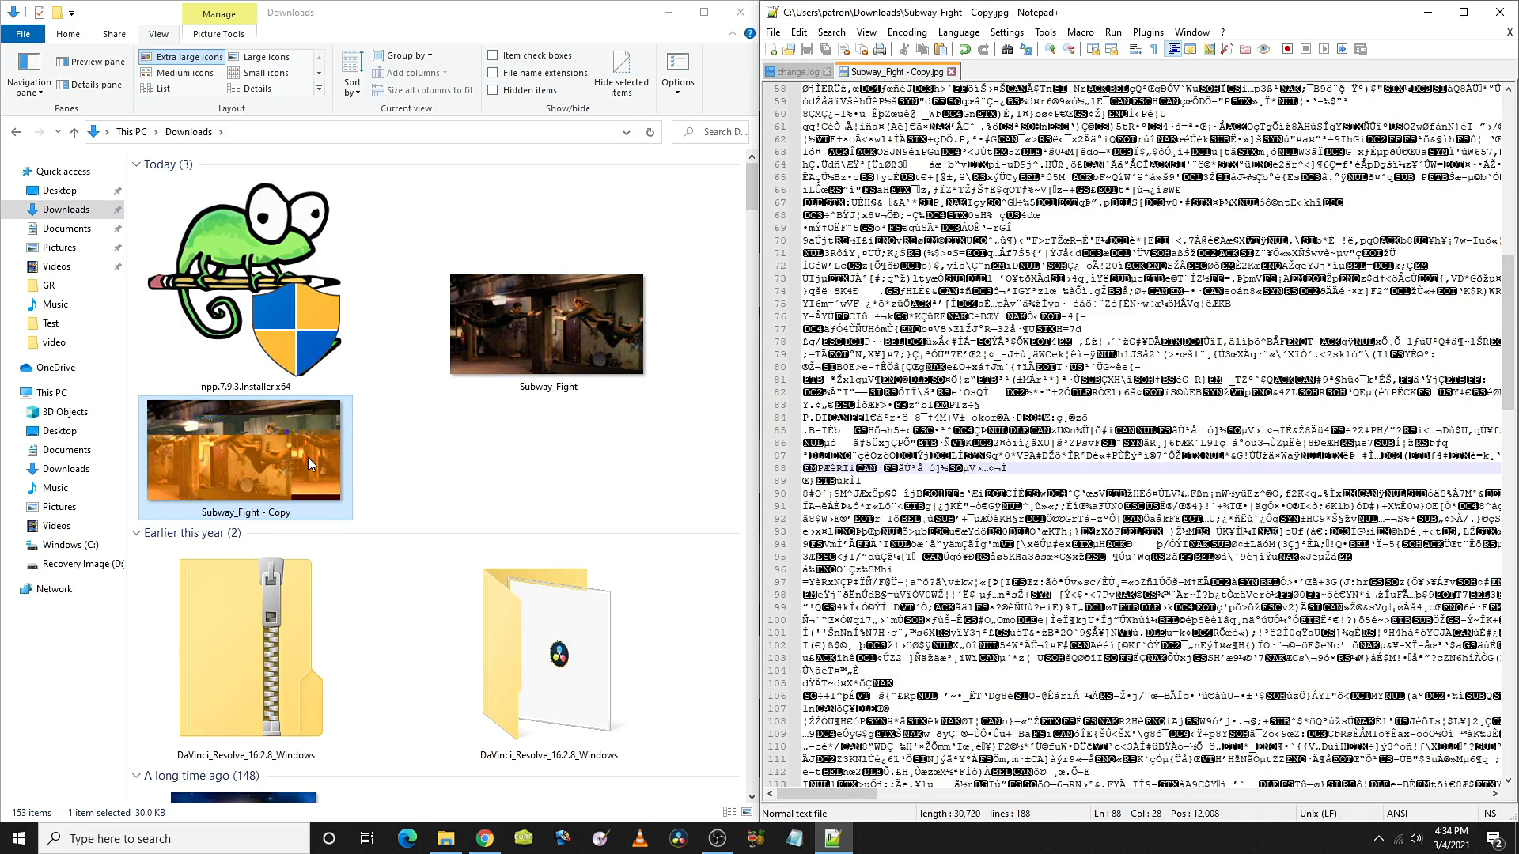
Insert the random text "asdsdas" in line 91 of the image data and save the file
scroll(1058, 483, "down", 5)
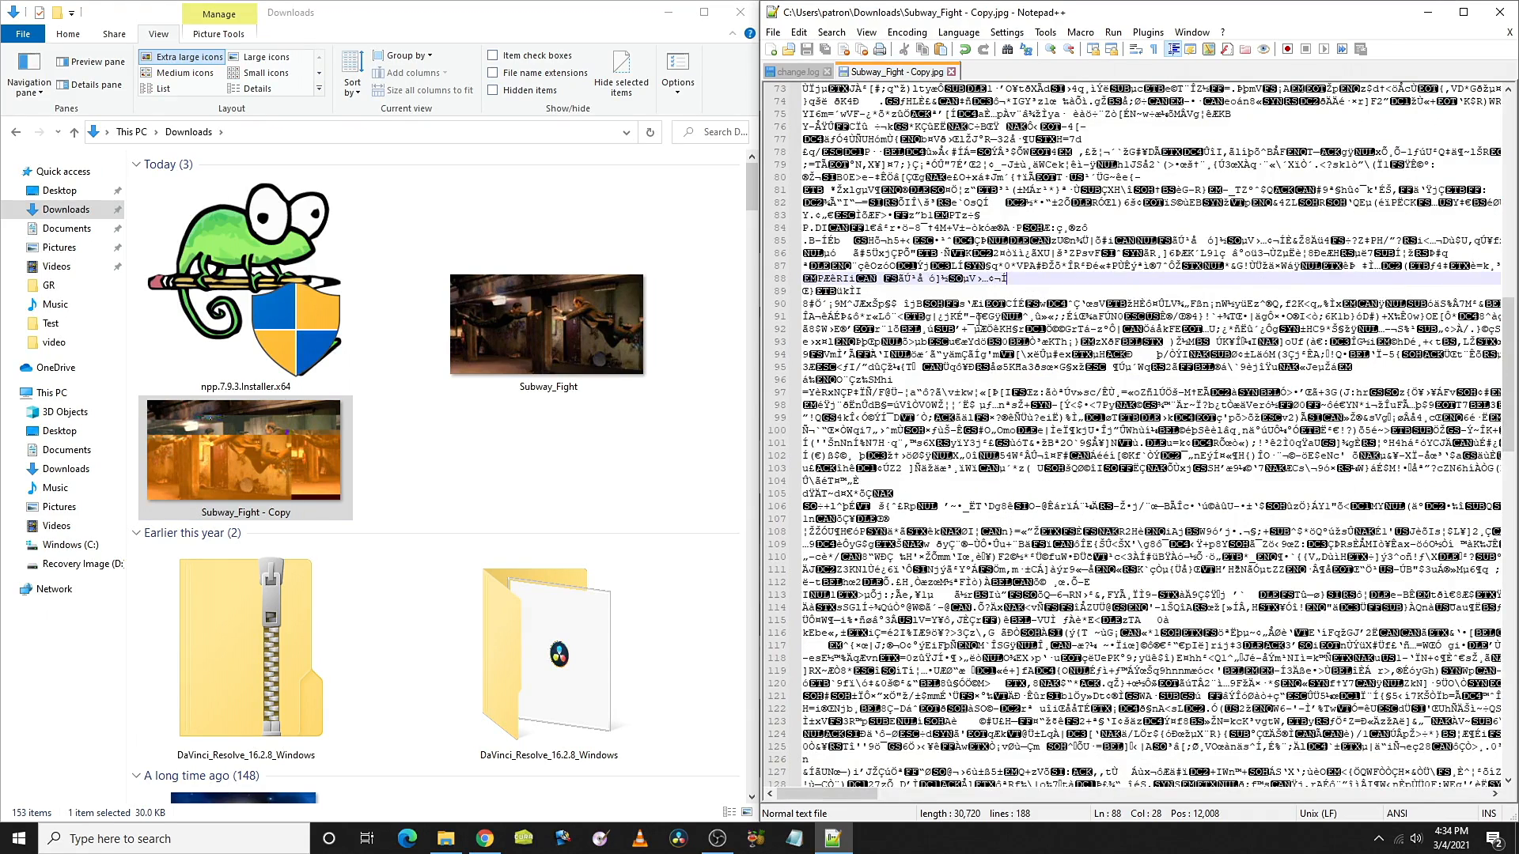
left_click(1002, 316)
type("asdsdas")
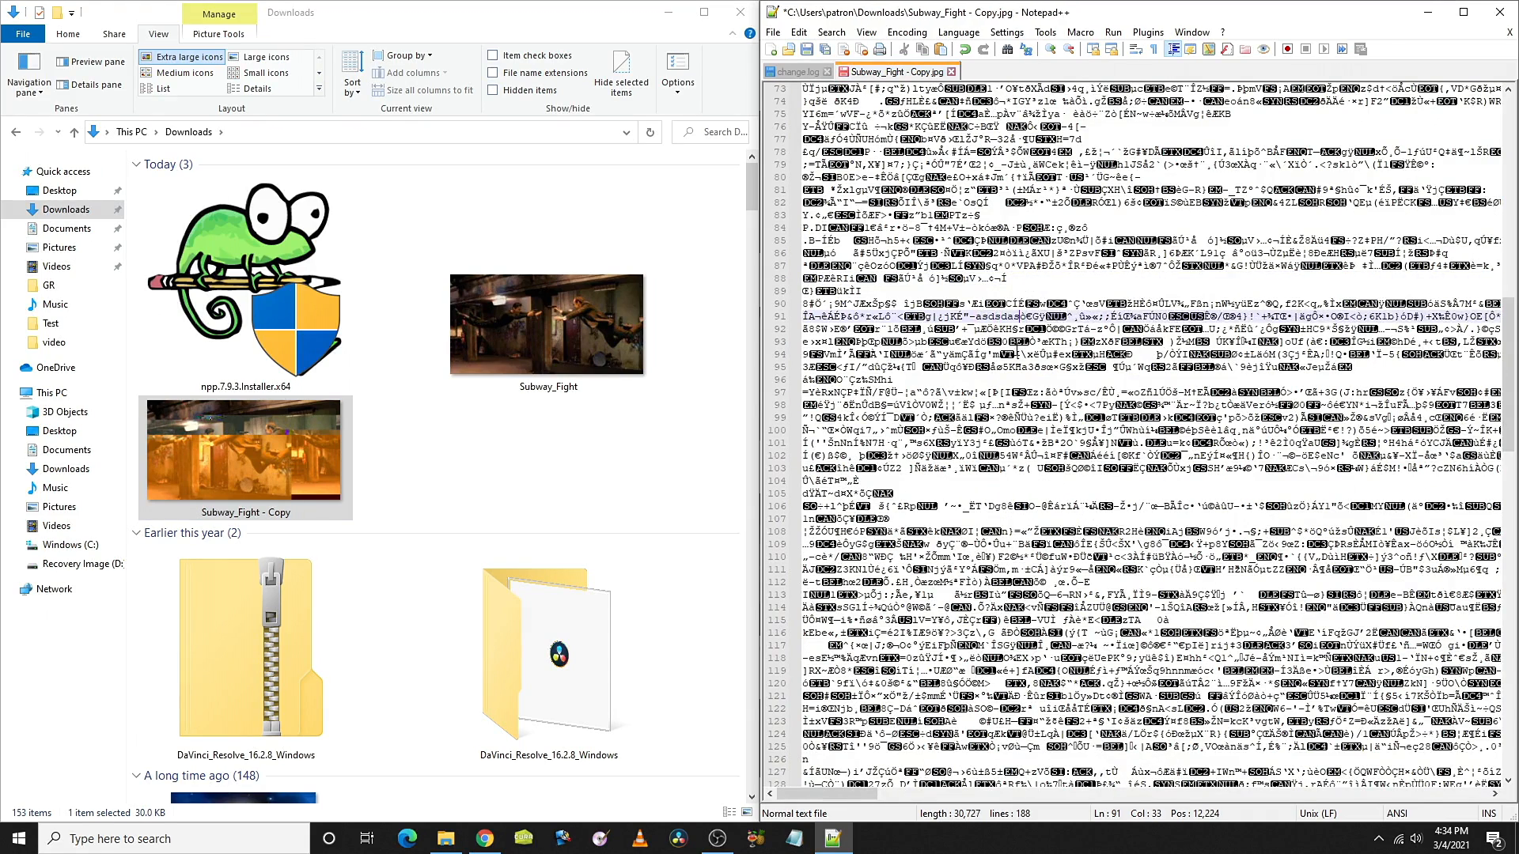
key("ctrl+s")
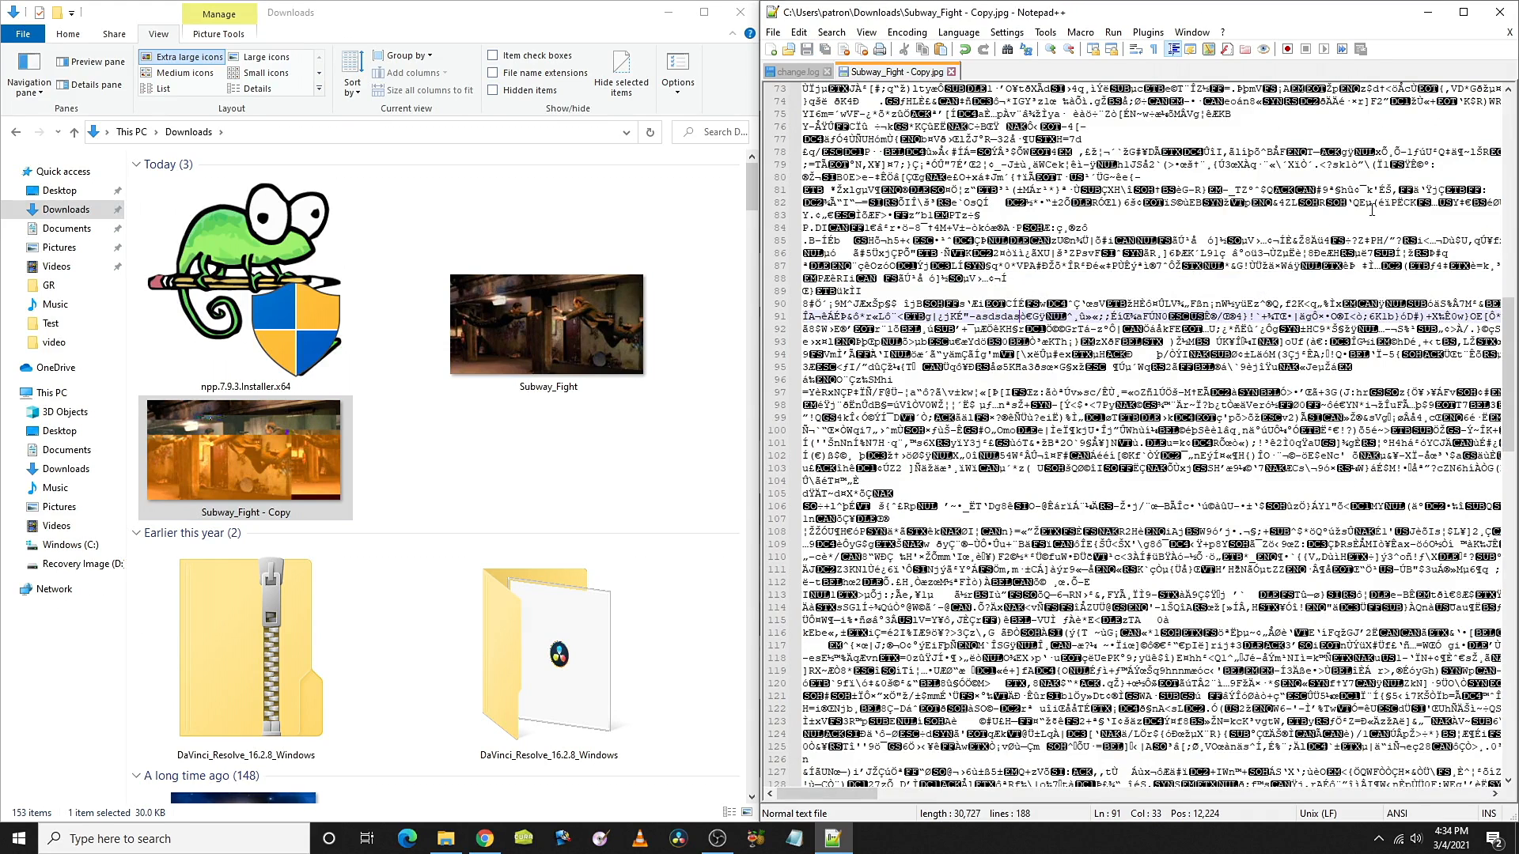
Try inserting "sdfdsf" in line 100 and saving the image, and undo that insertion and save again
left_click(1170, 431)
type("sdfdsf")
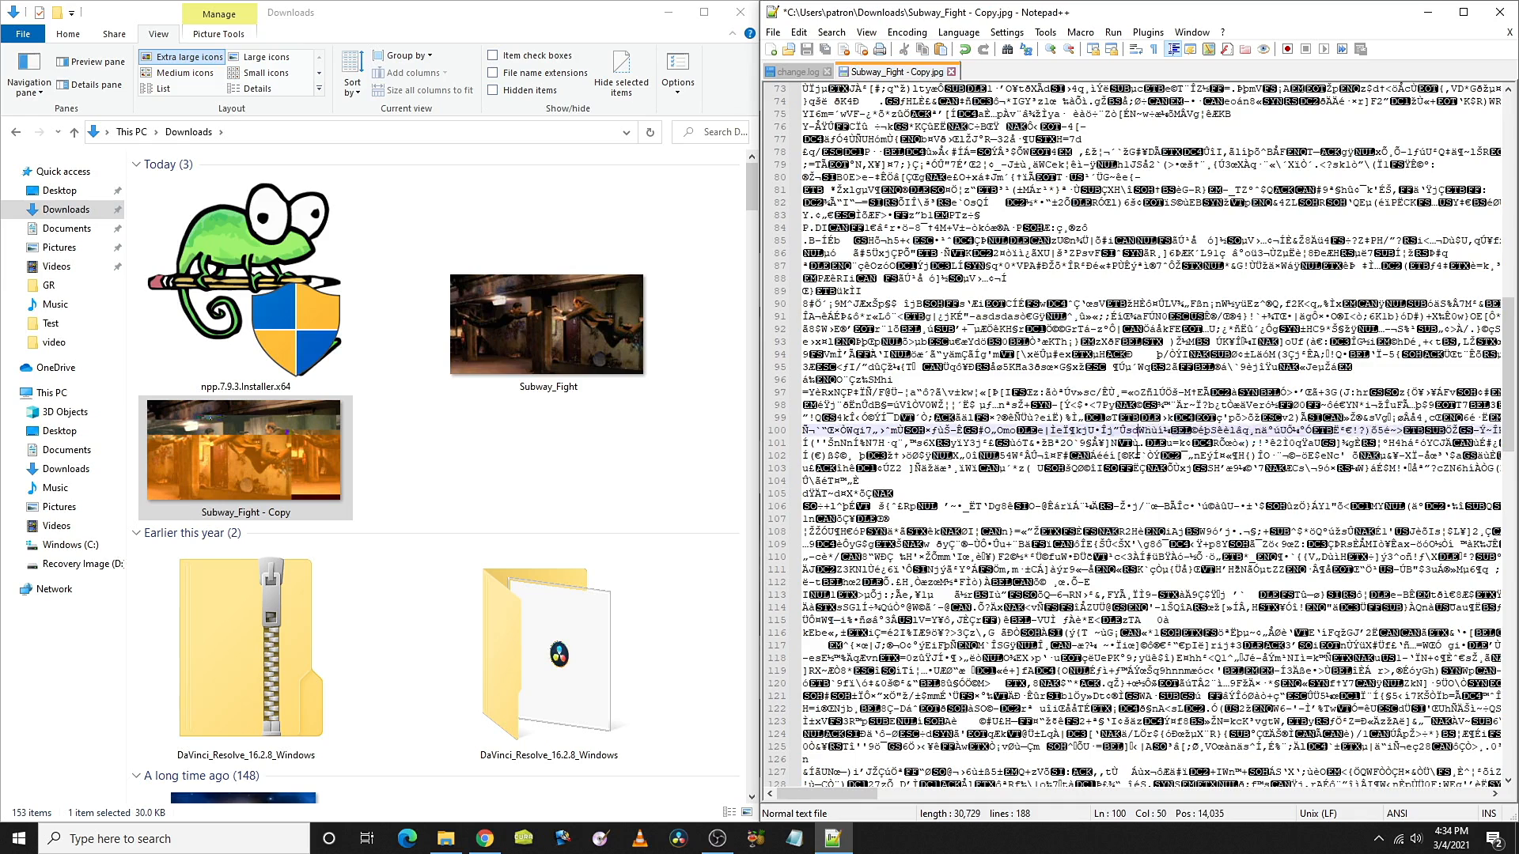
key("ctrl+s")
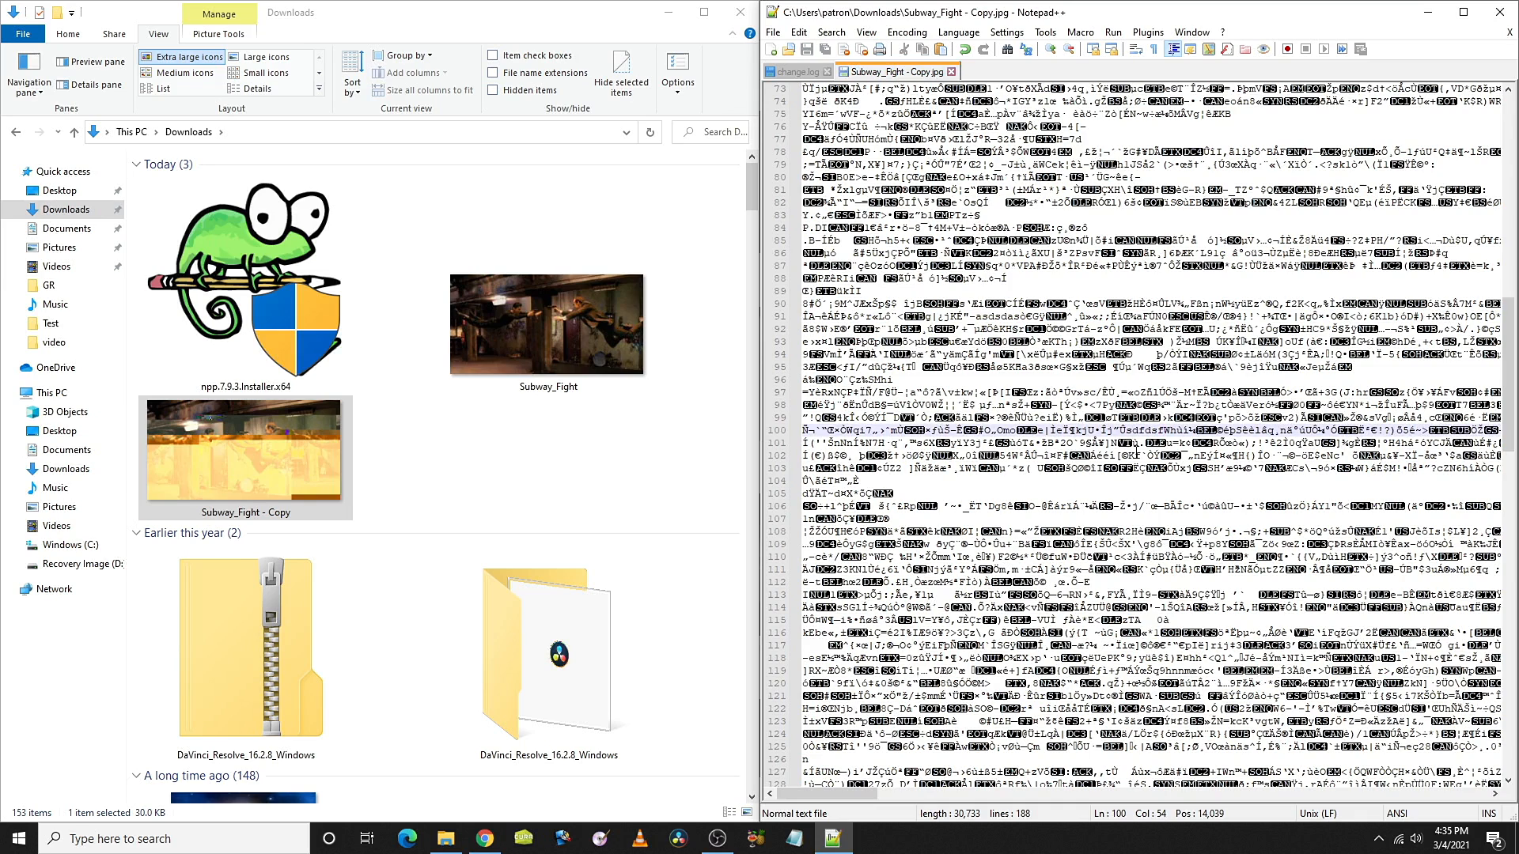
key("ctrl+z")
key("ctrl+s")
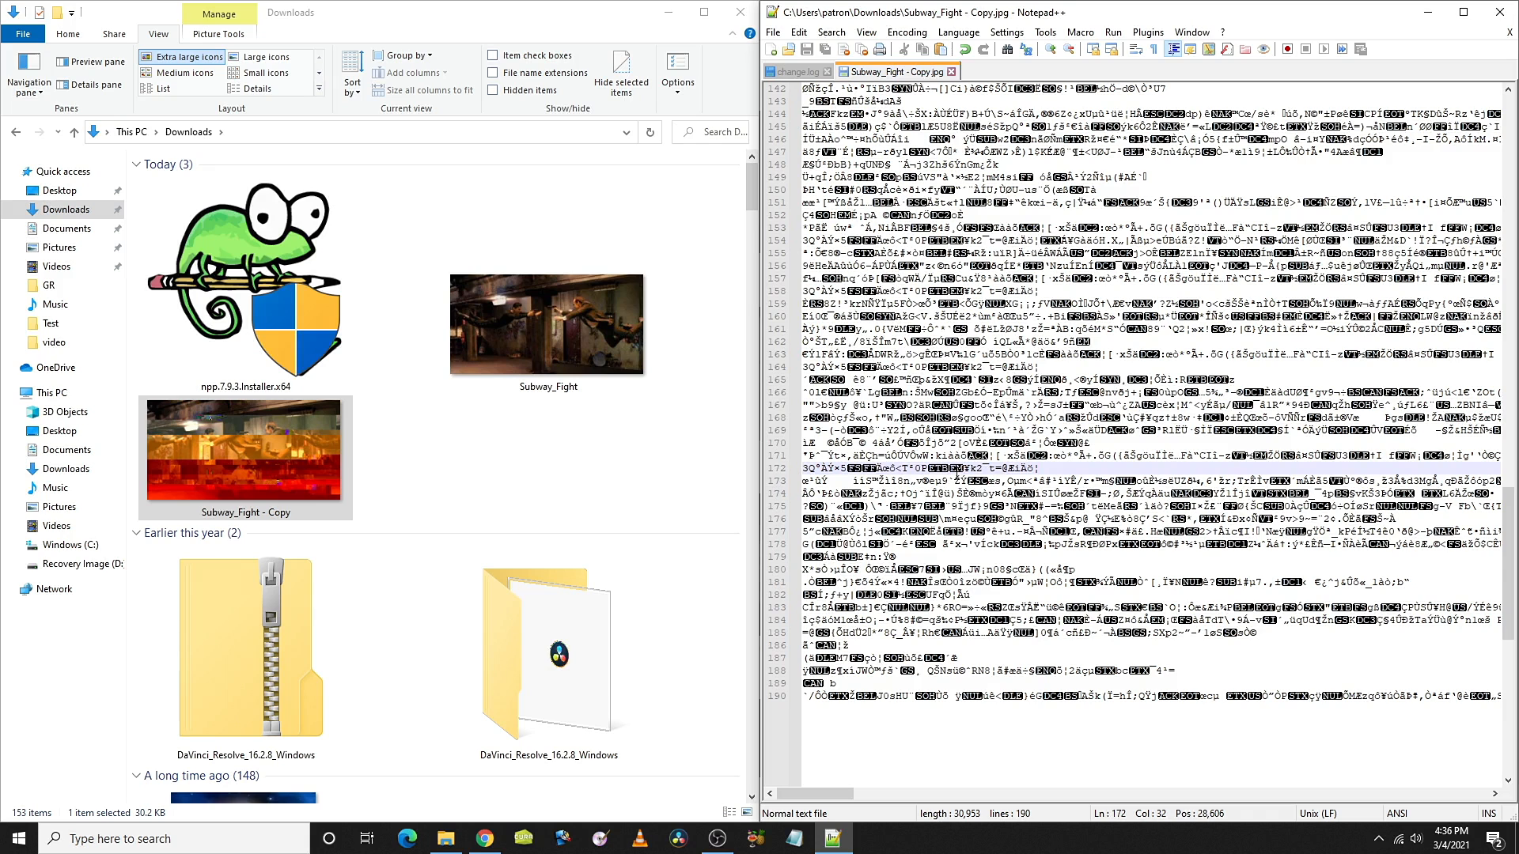
View the glitched Subway_Fight - Copy image in the photo viewer, and close the viewer and the image's Notepad++ document
left_click(282, 459)
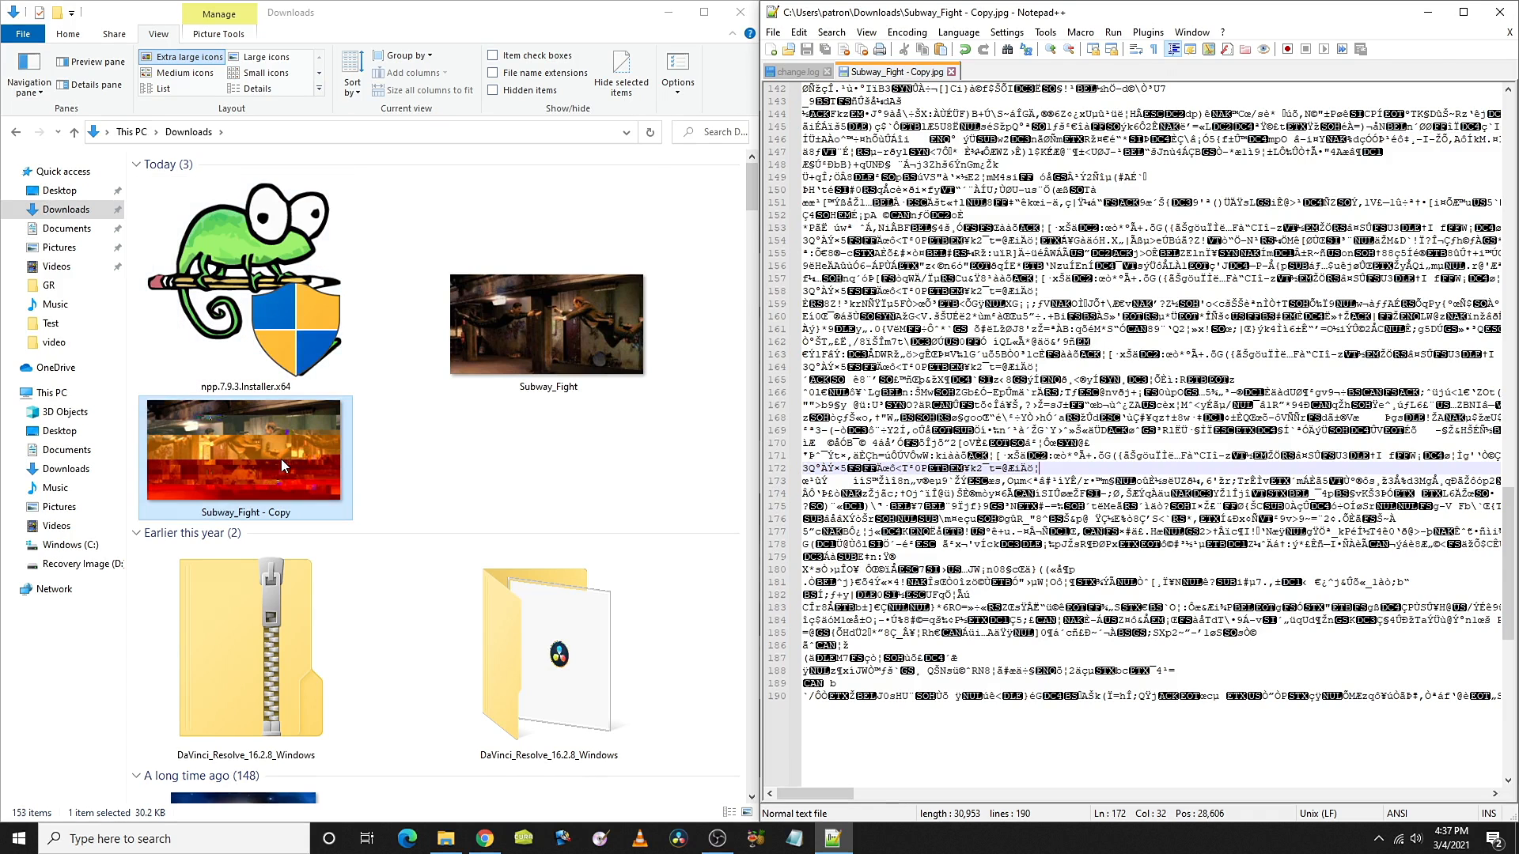
double_click(282, 449)
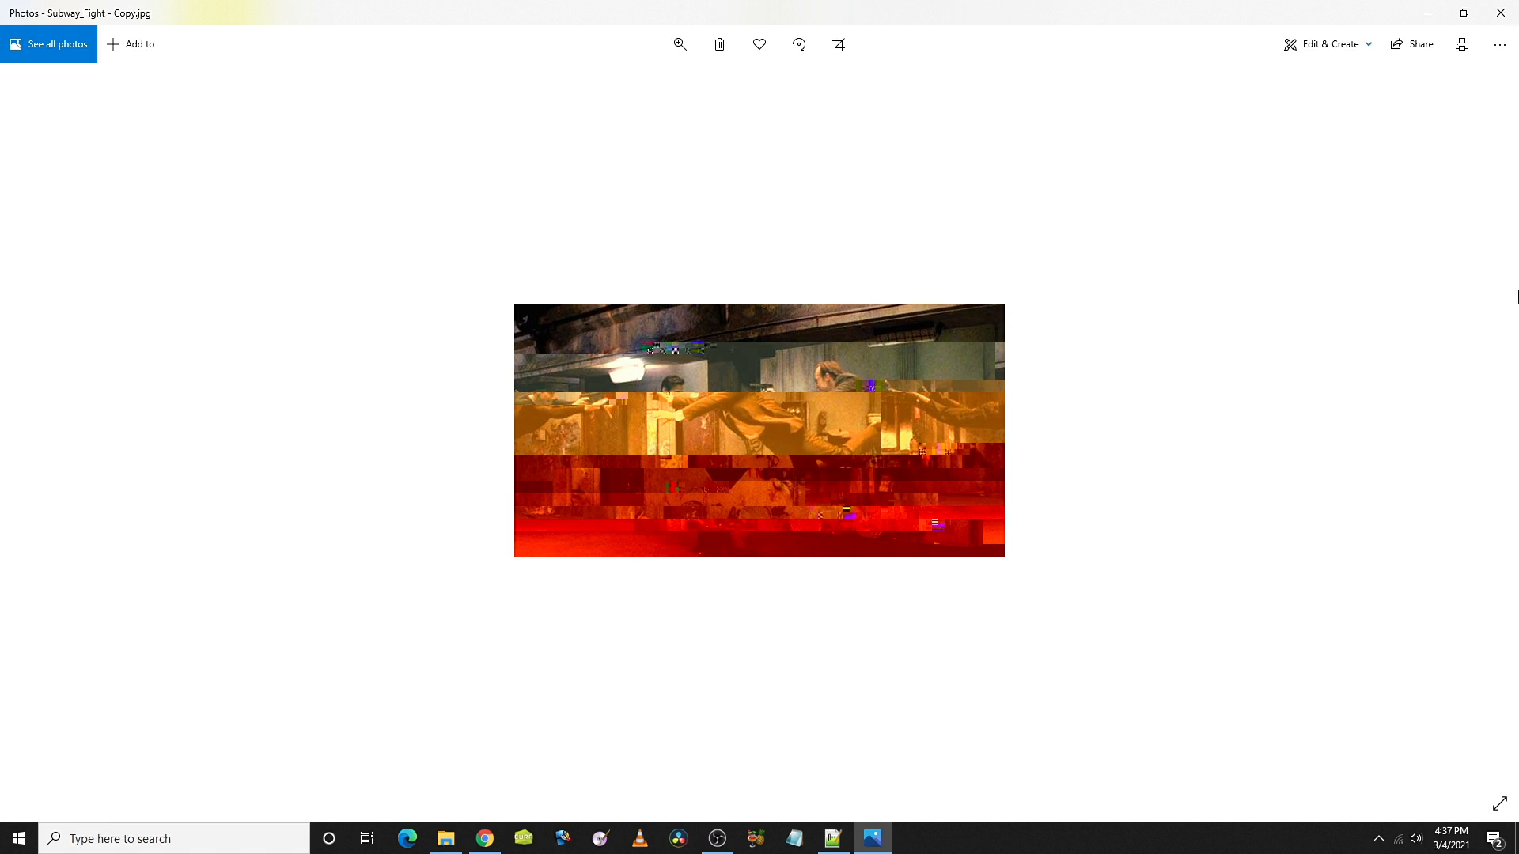
left_click(1500, 13)
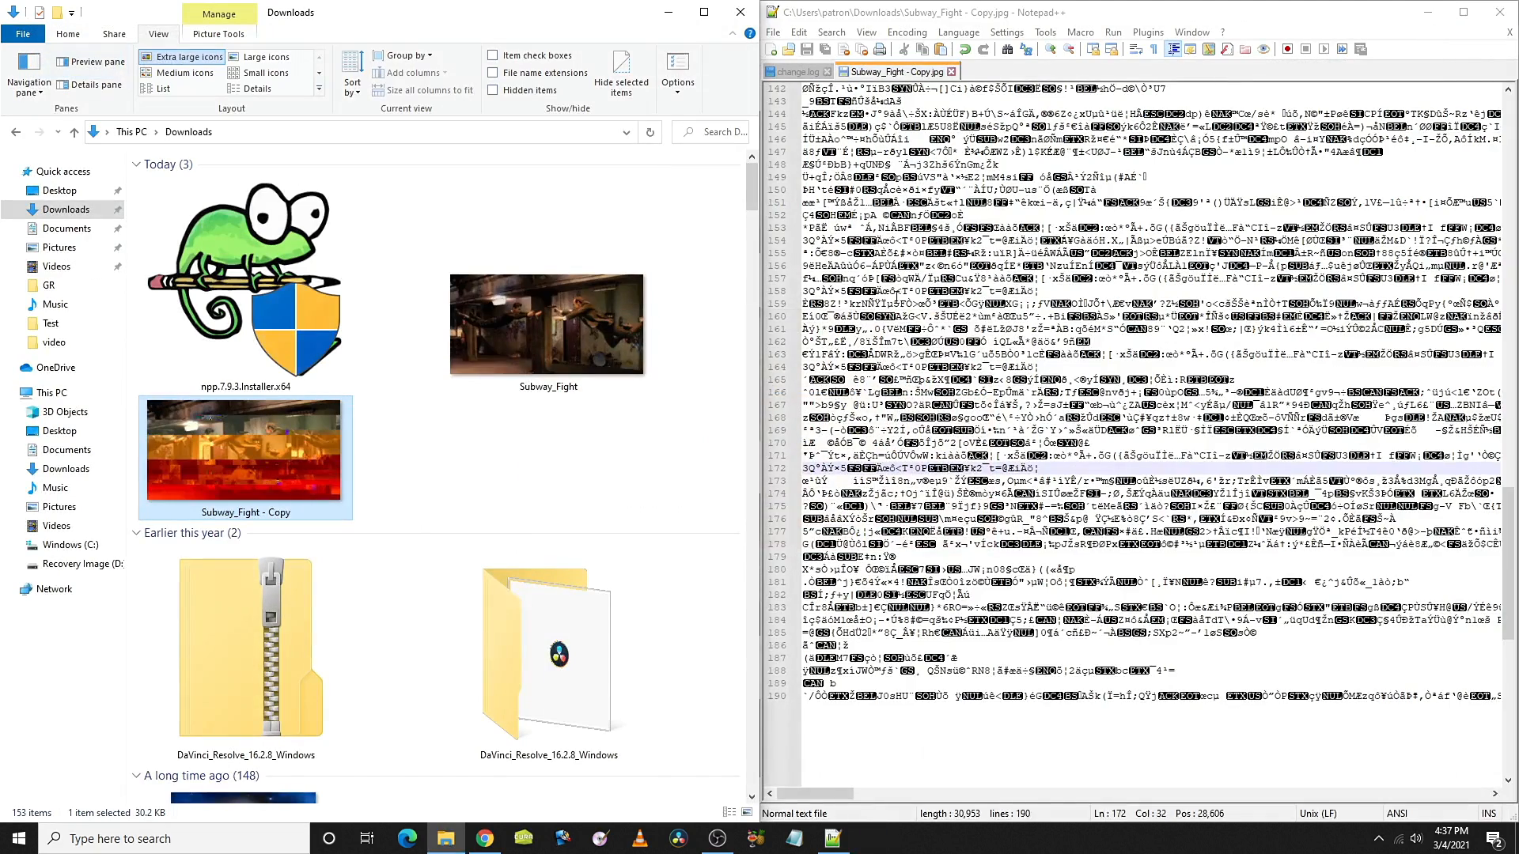
left_click(951, 72)
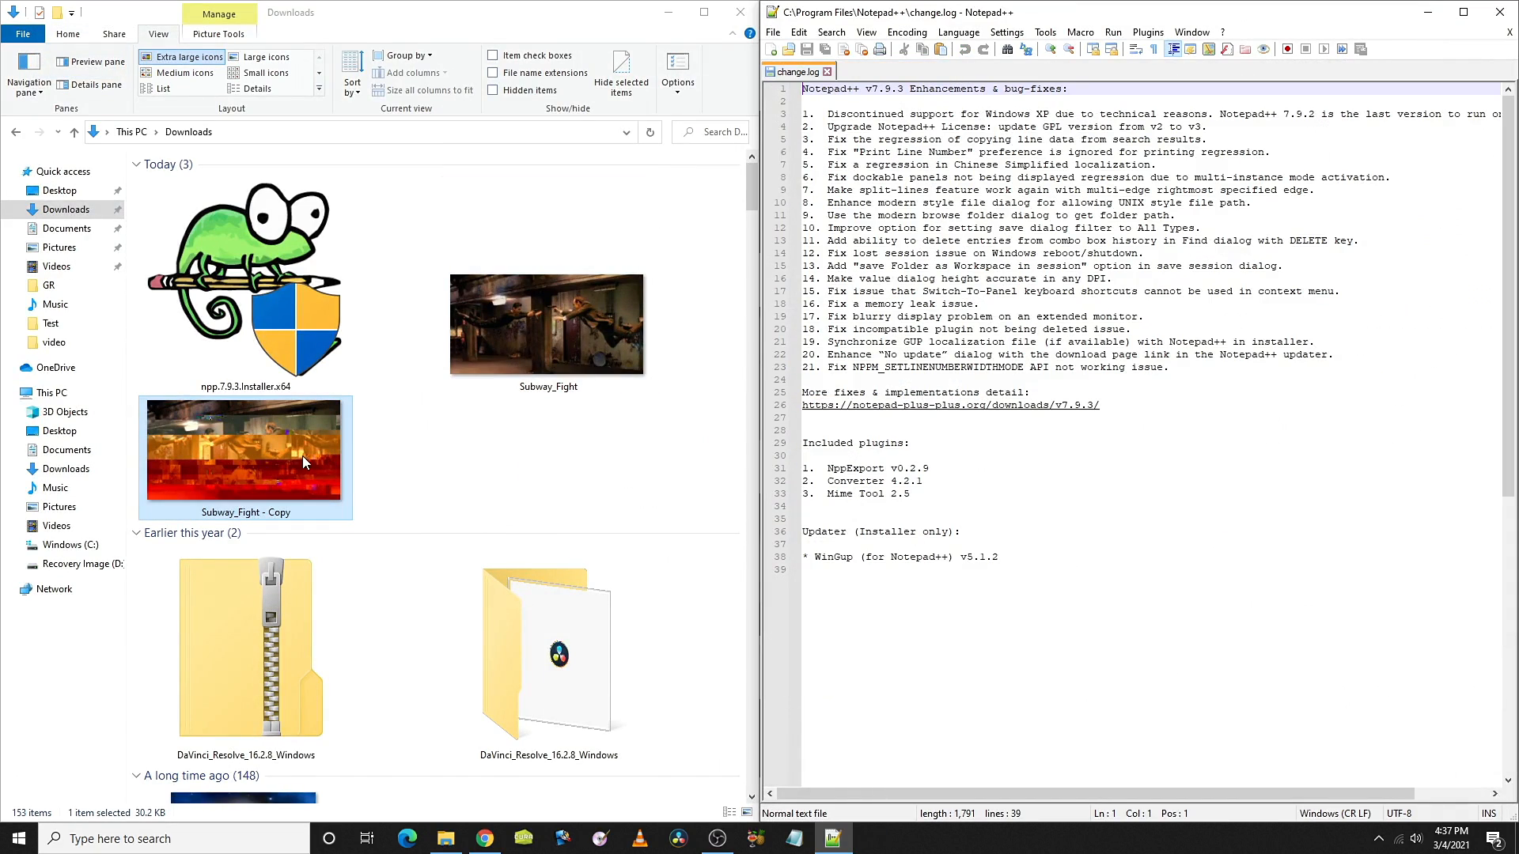
Make a second copy of the original Subway_Fight image in the Downloads folder
right_click(496, 329)
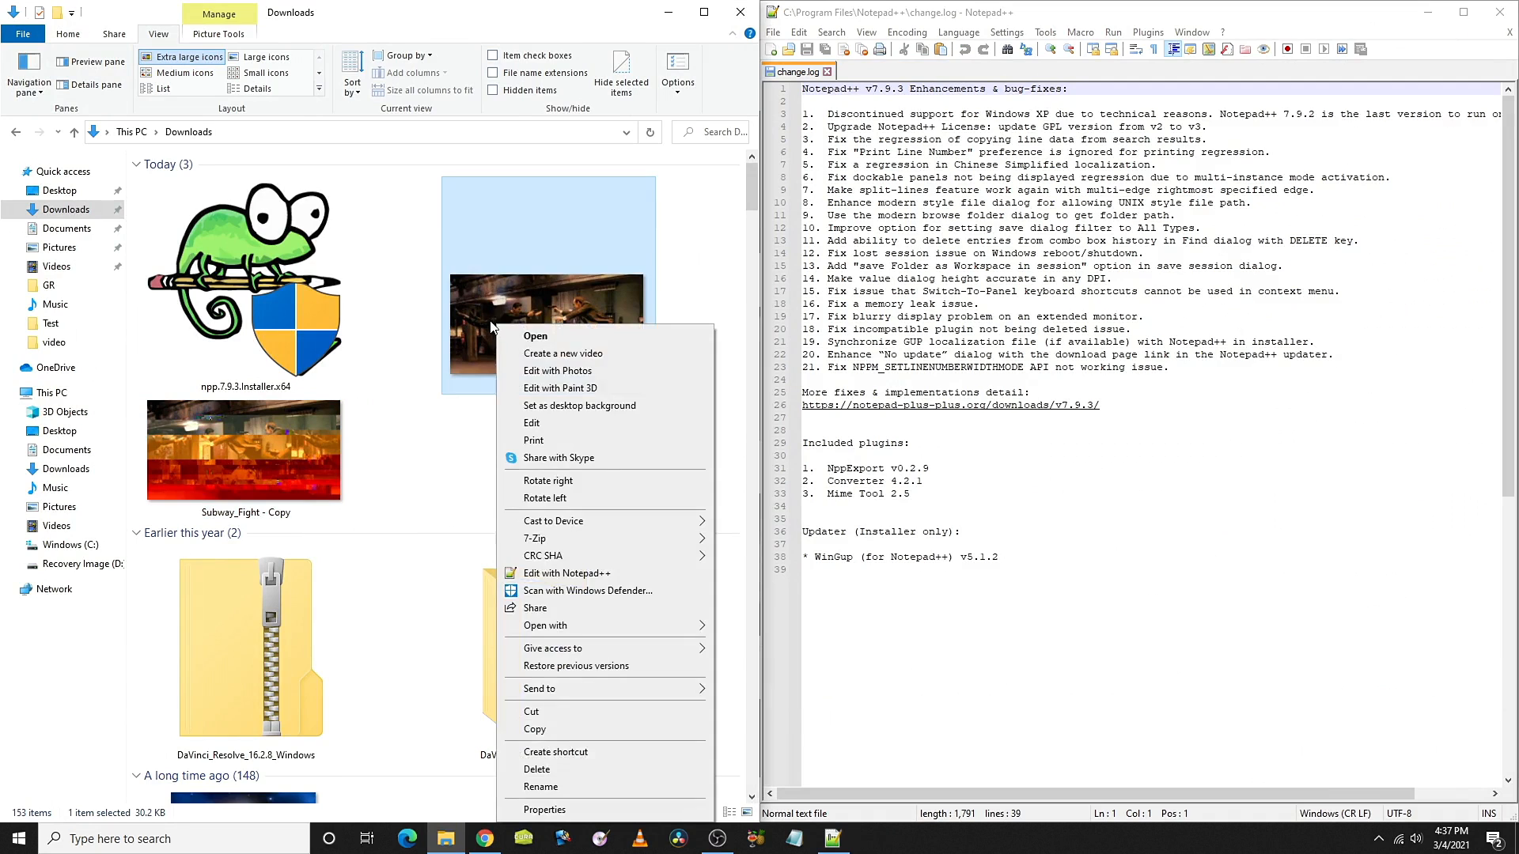
left_click(490, 320)
key("ctrl+v")
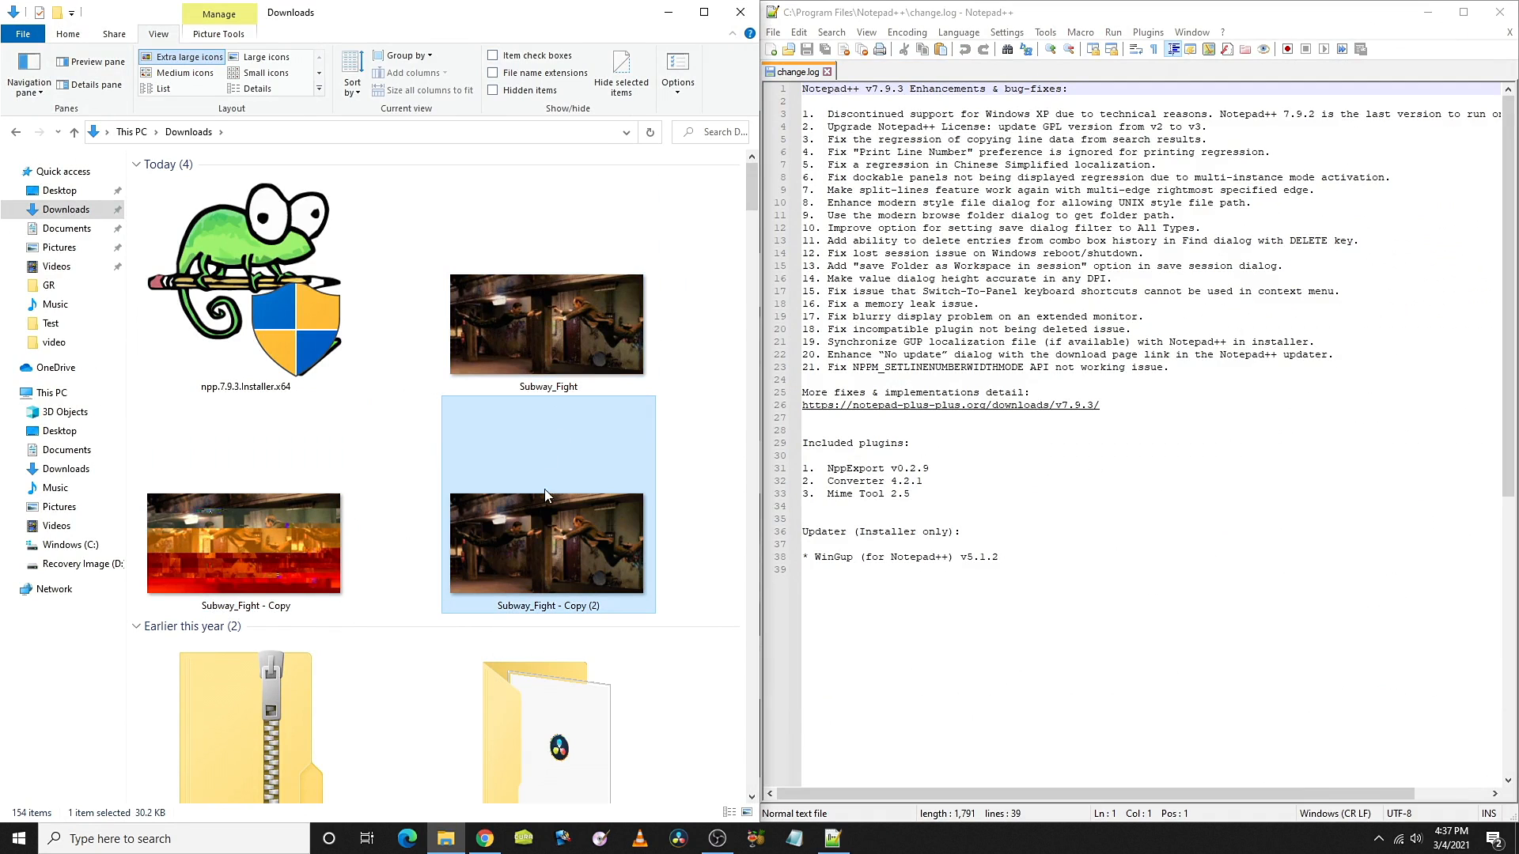
right_click(545, 516)
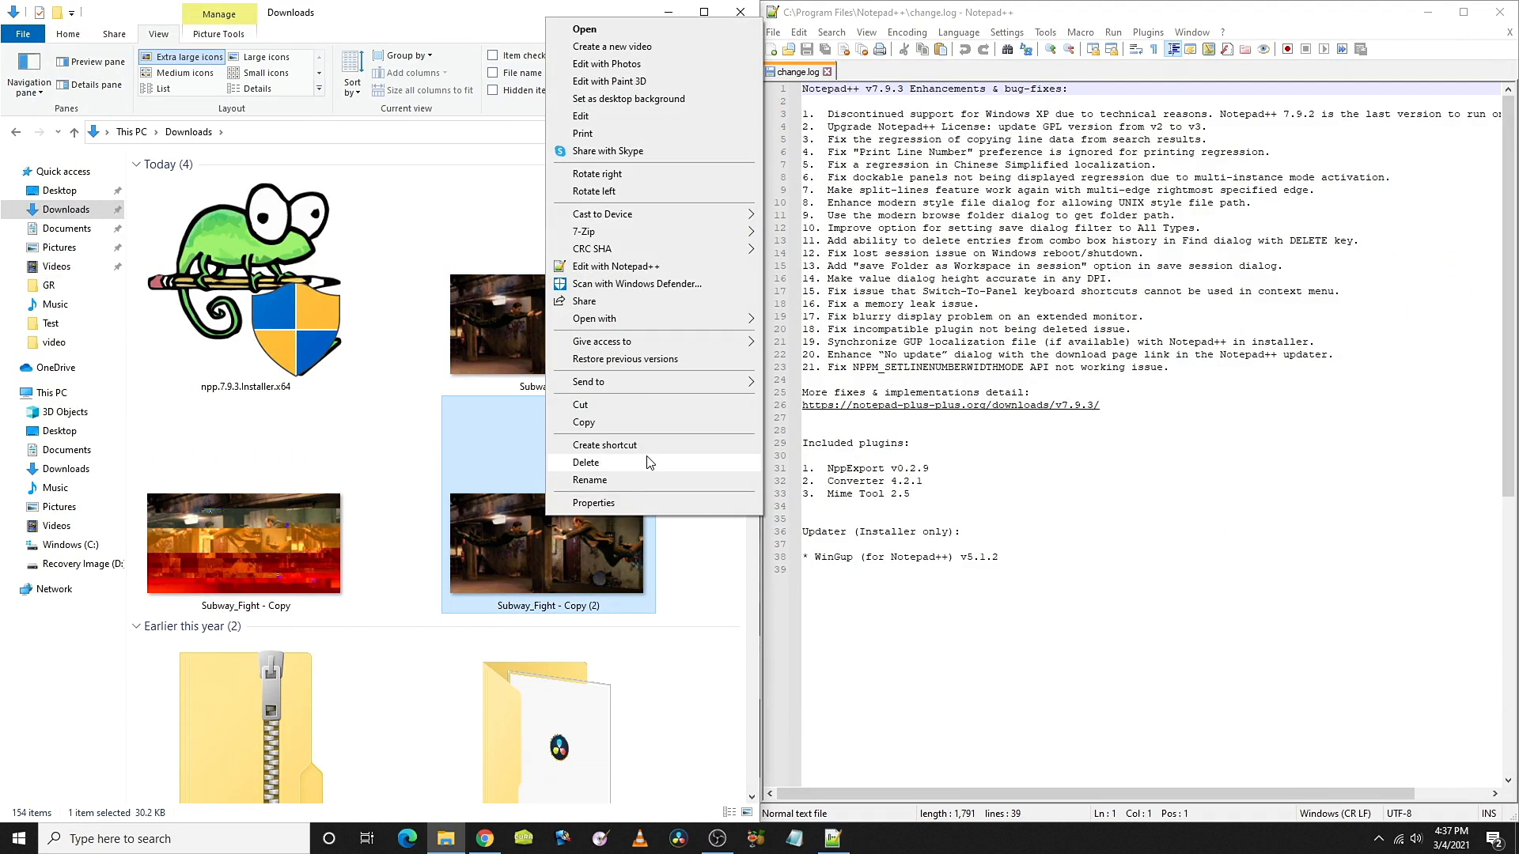
left_click(622, 127)
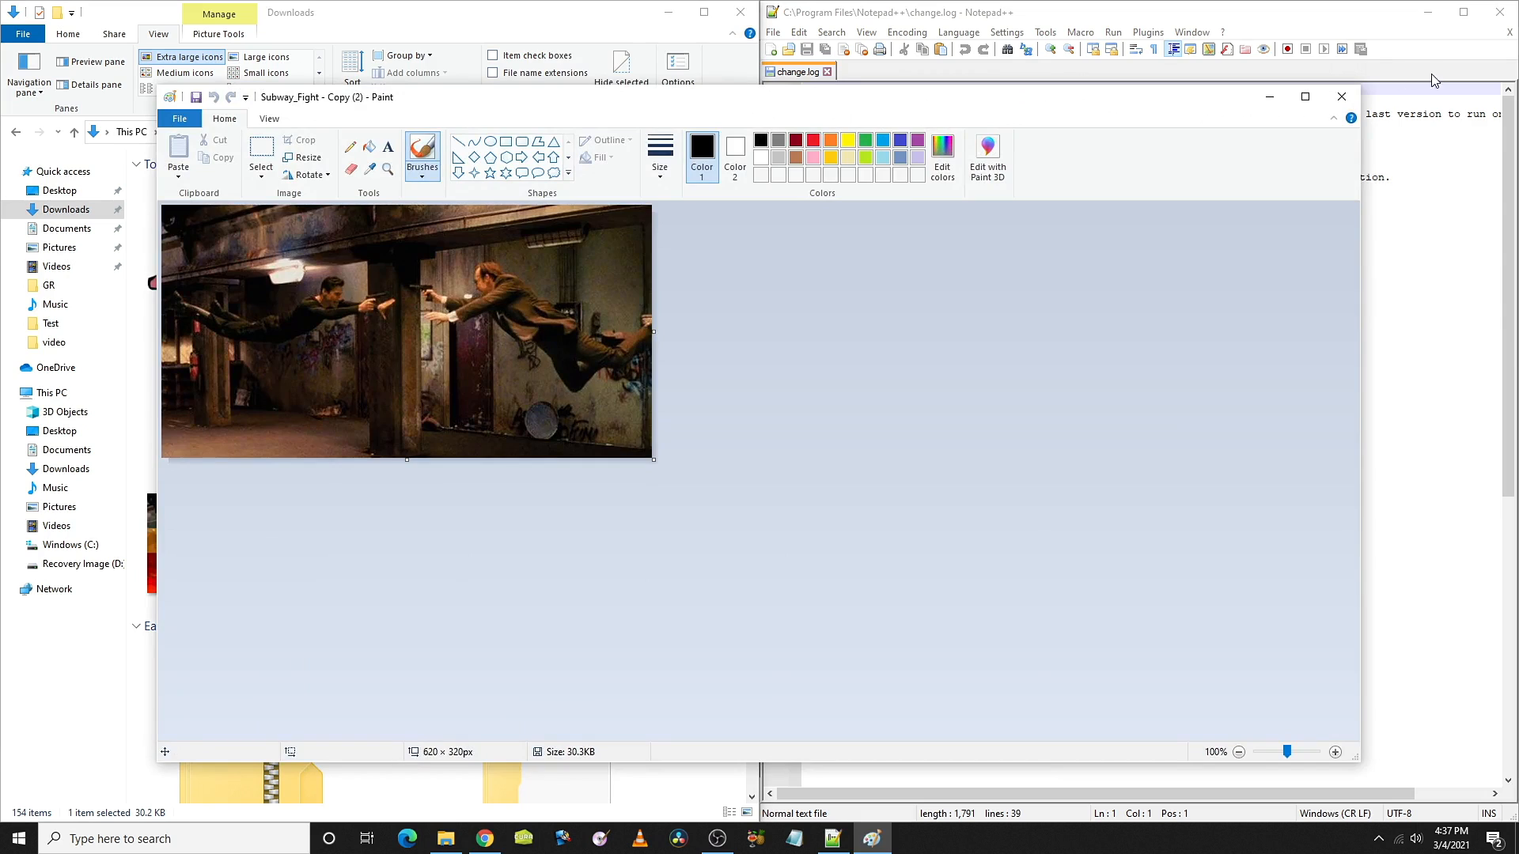
left_click(1341, 96)
Open the original Subway_Fight image for editing in Photos and rotate it 90 degrees clockwise
left_click(587, 304)
right_click(586, 304)
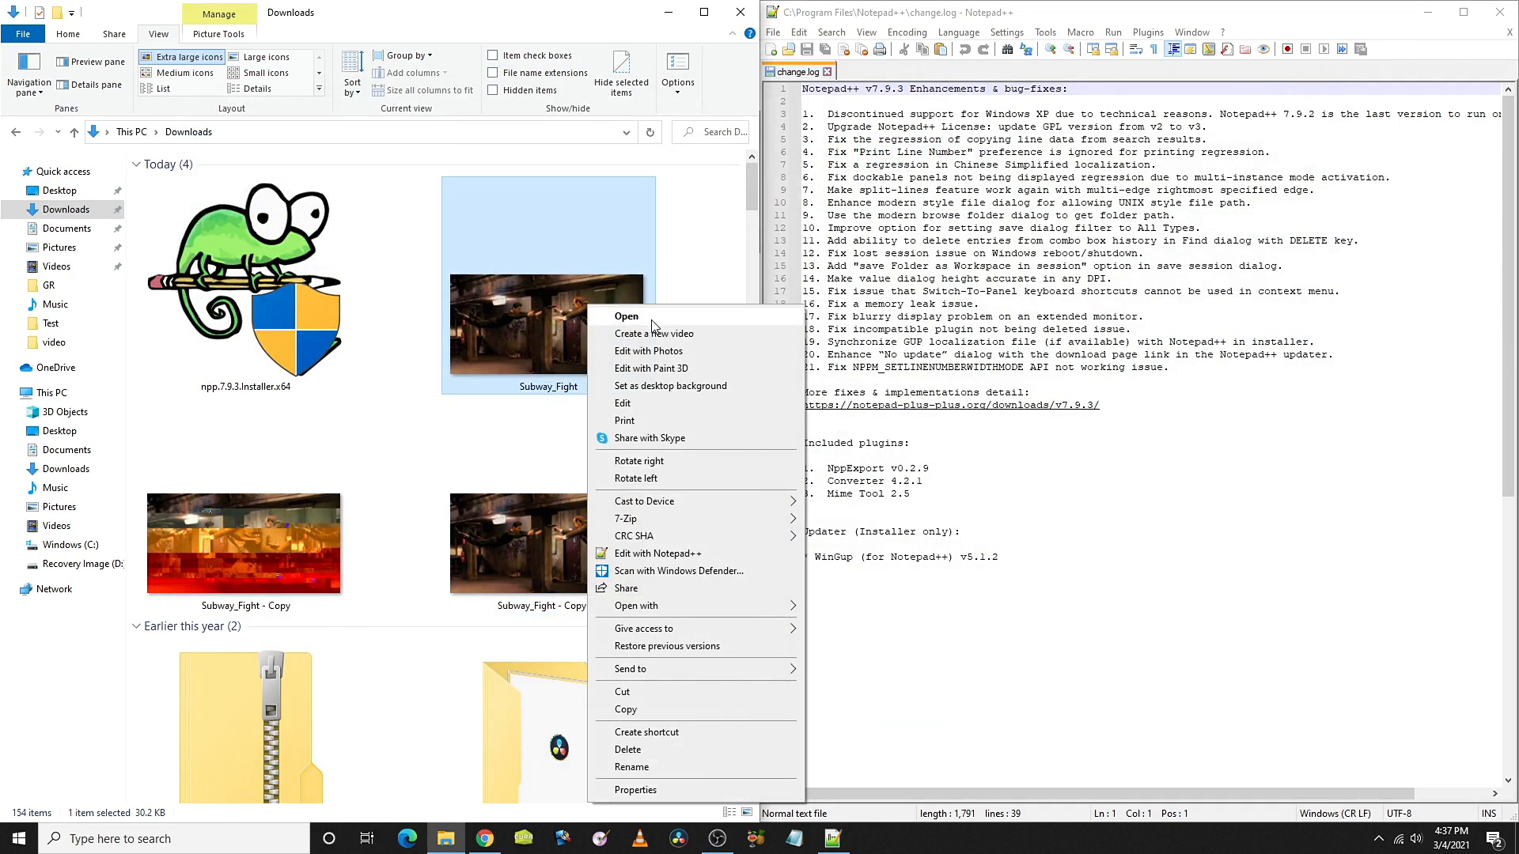
left_click(662, 352)
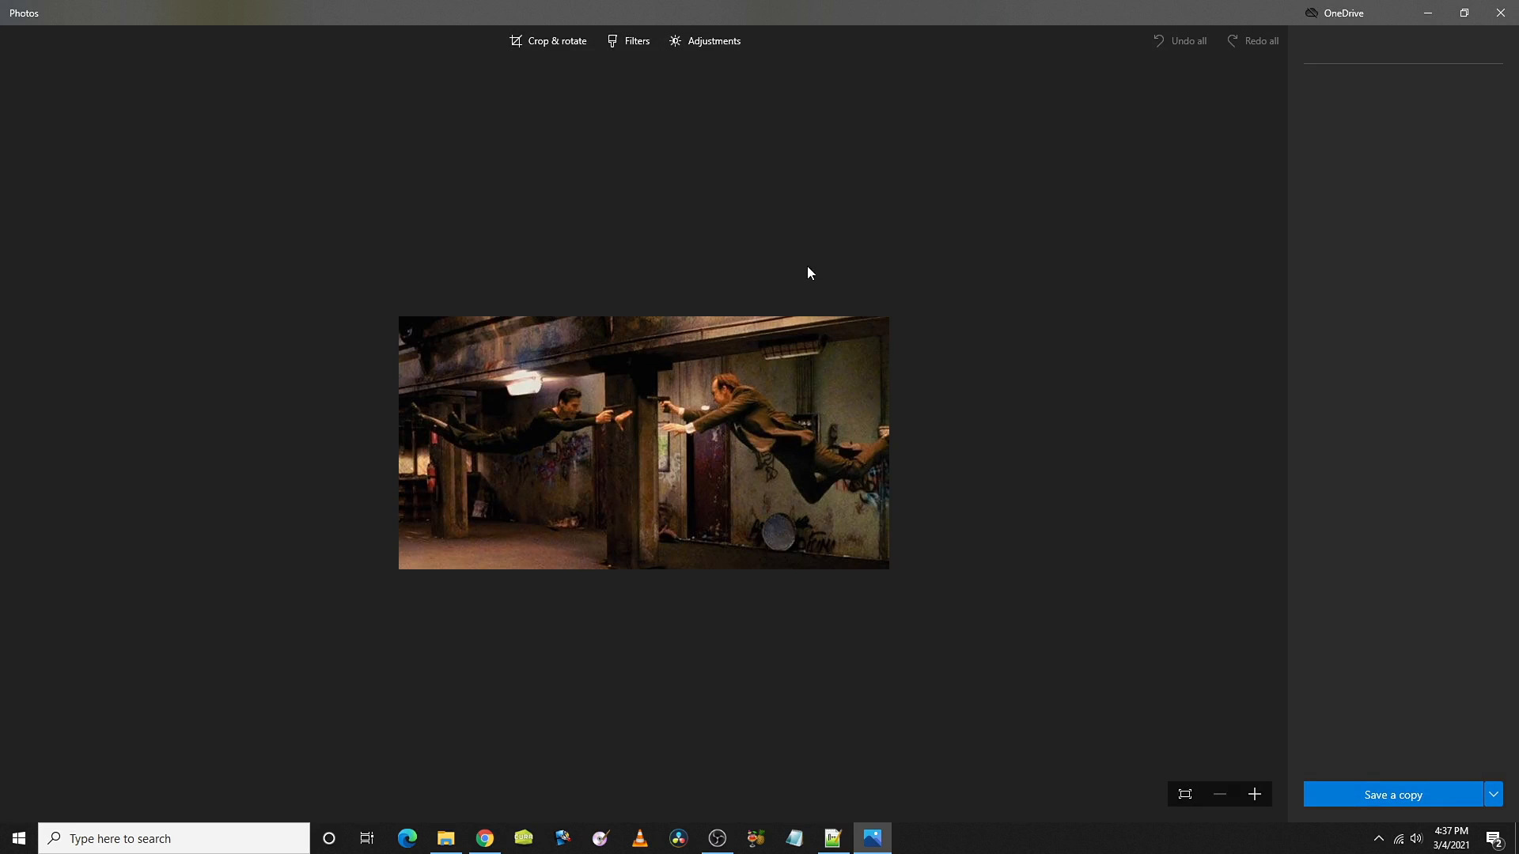
left_click(553, 40)
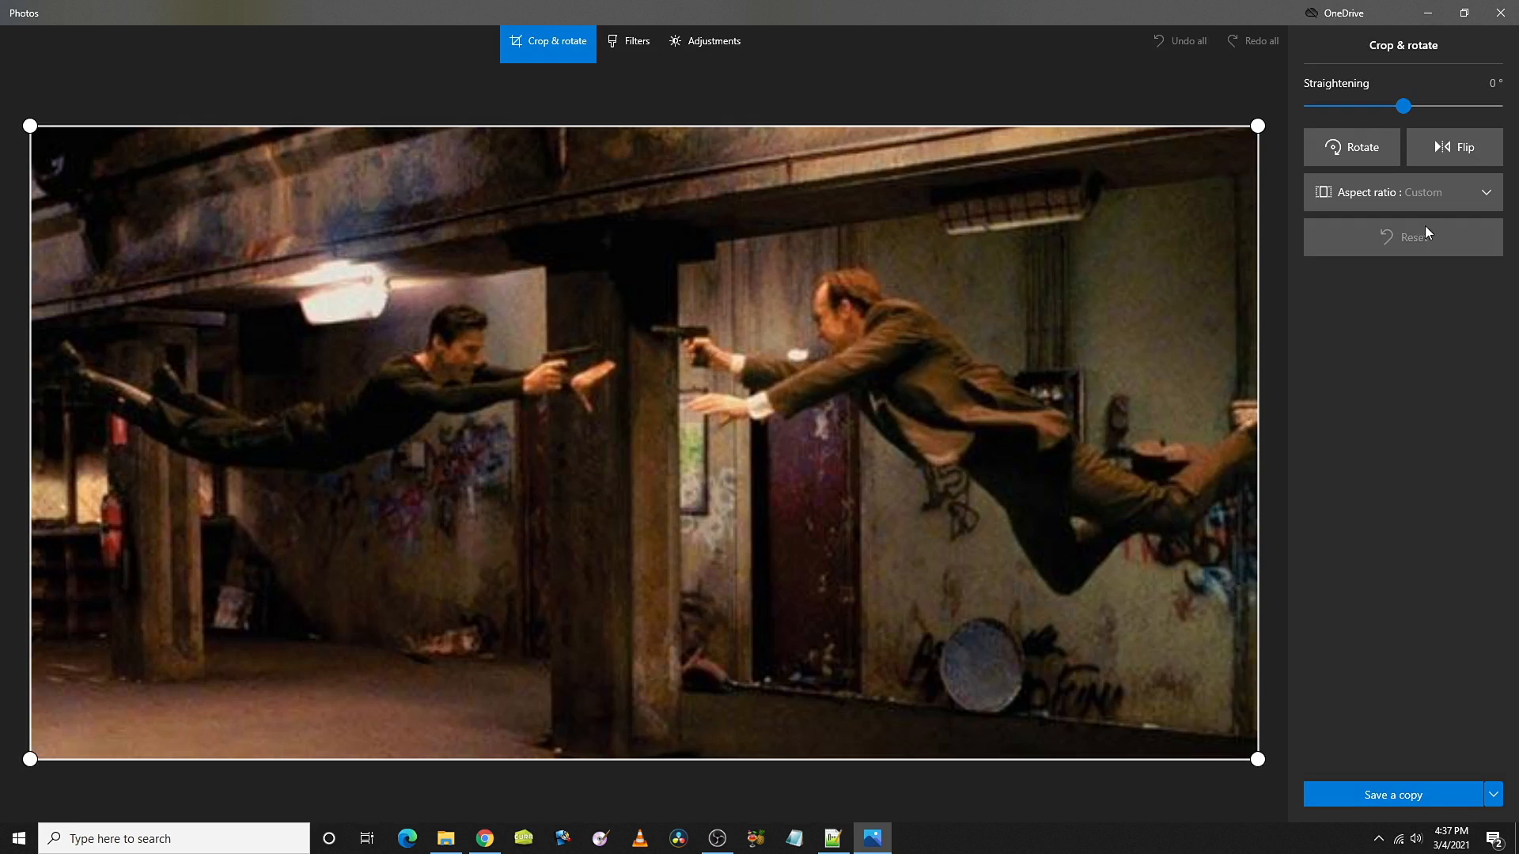
left_click(1362, 149)
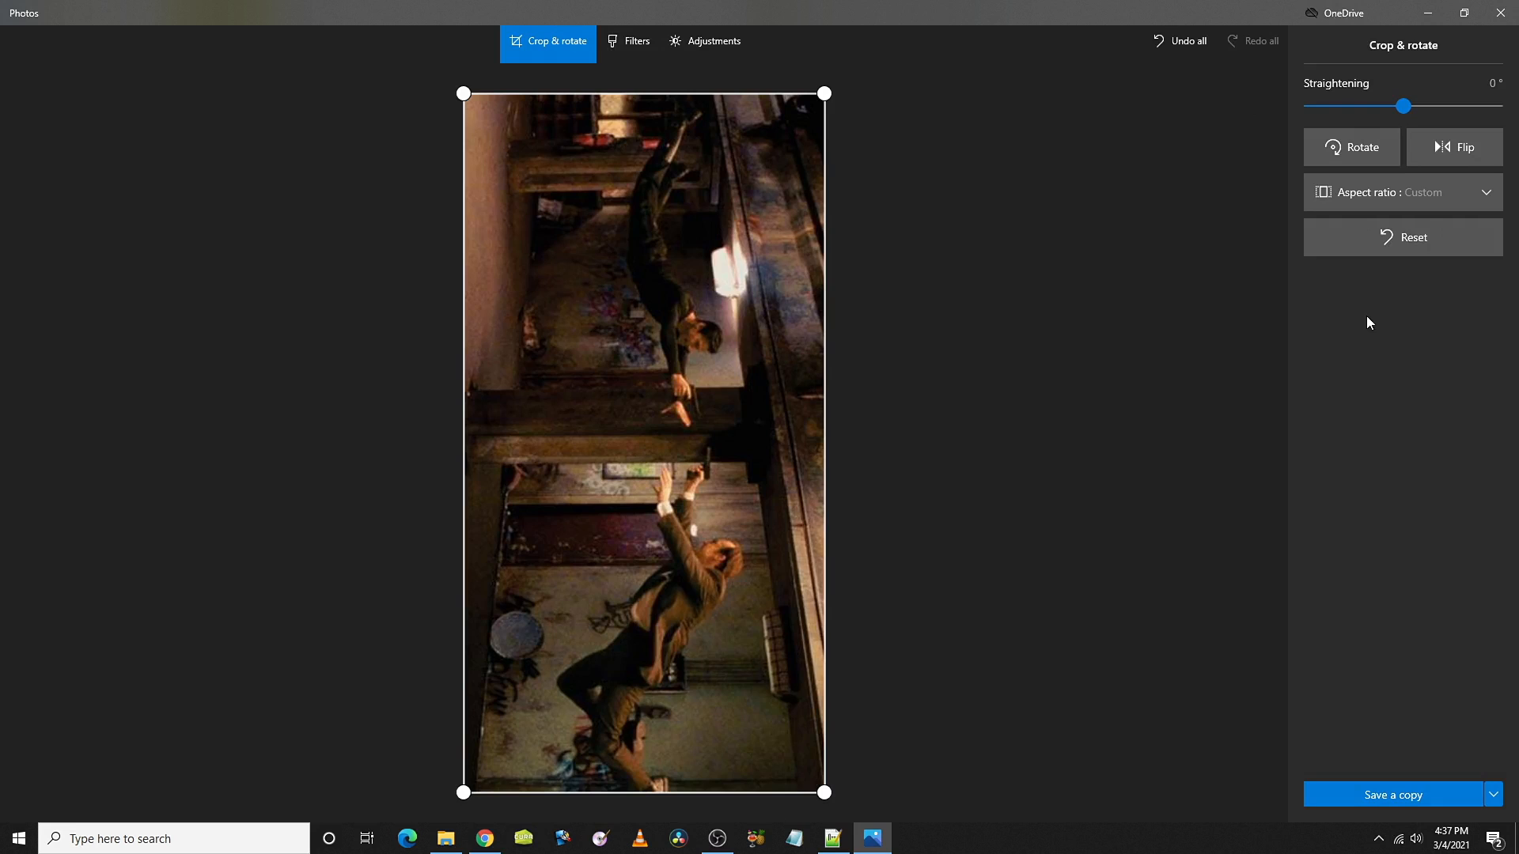
Save the rotated image as a JPG copy named "Subway_Fight rotate" in Downloads and close Photos
left_click(1403, 798)
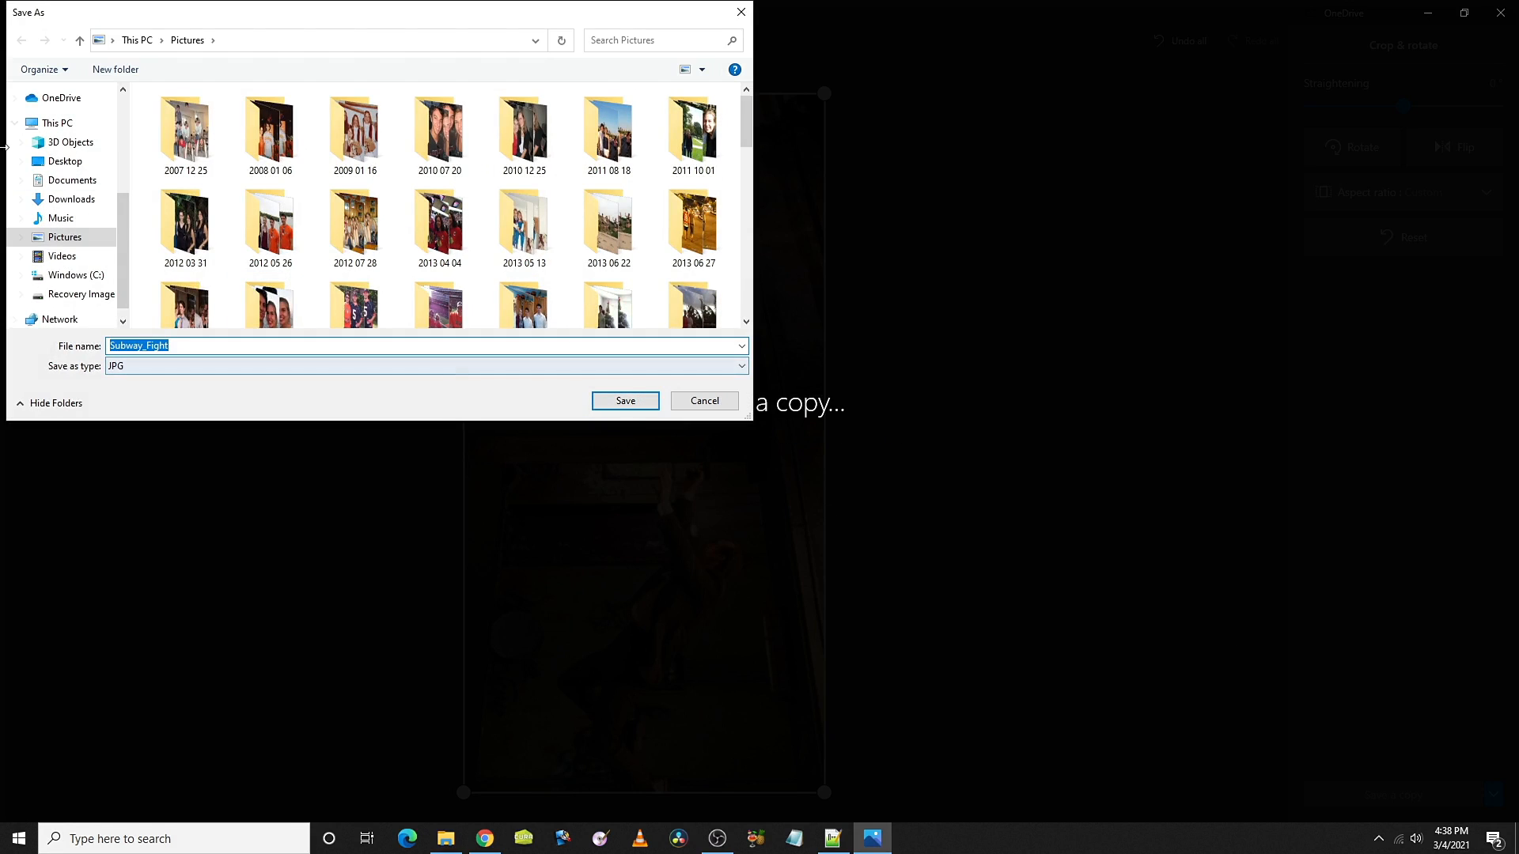
left_click(79, 199)
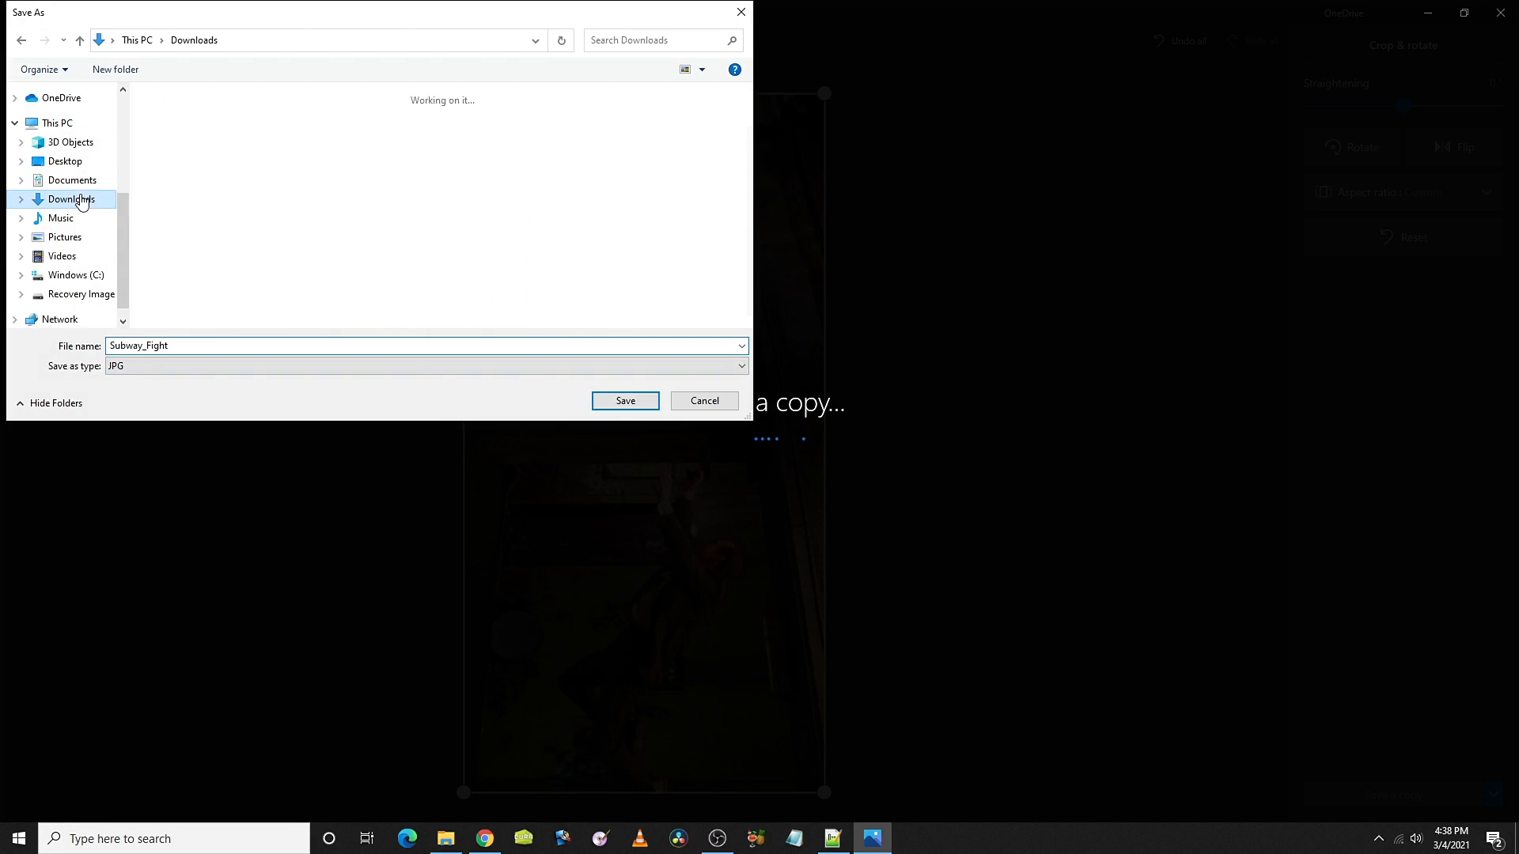
left_click(242, 347)
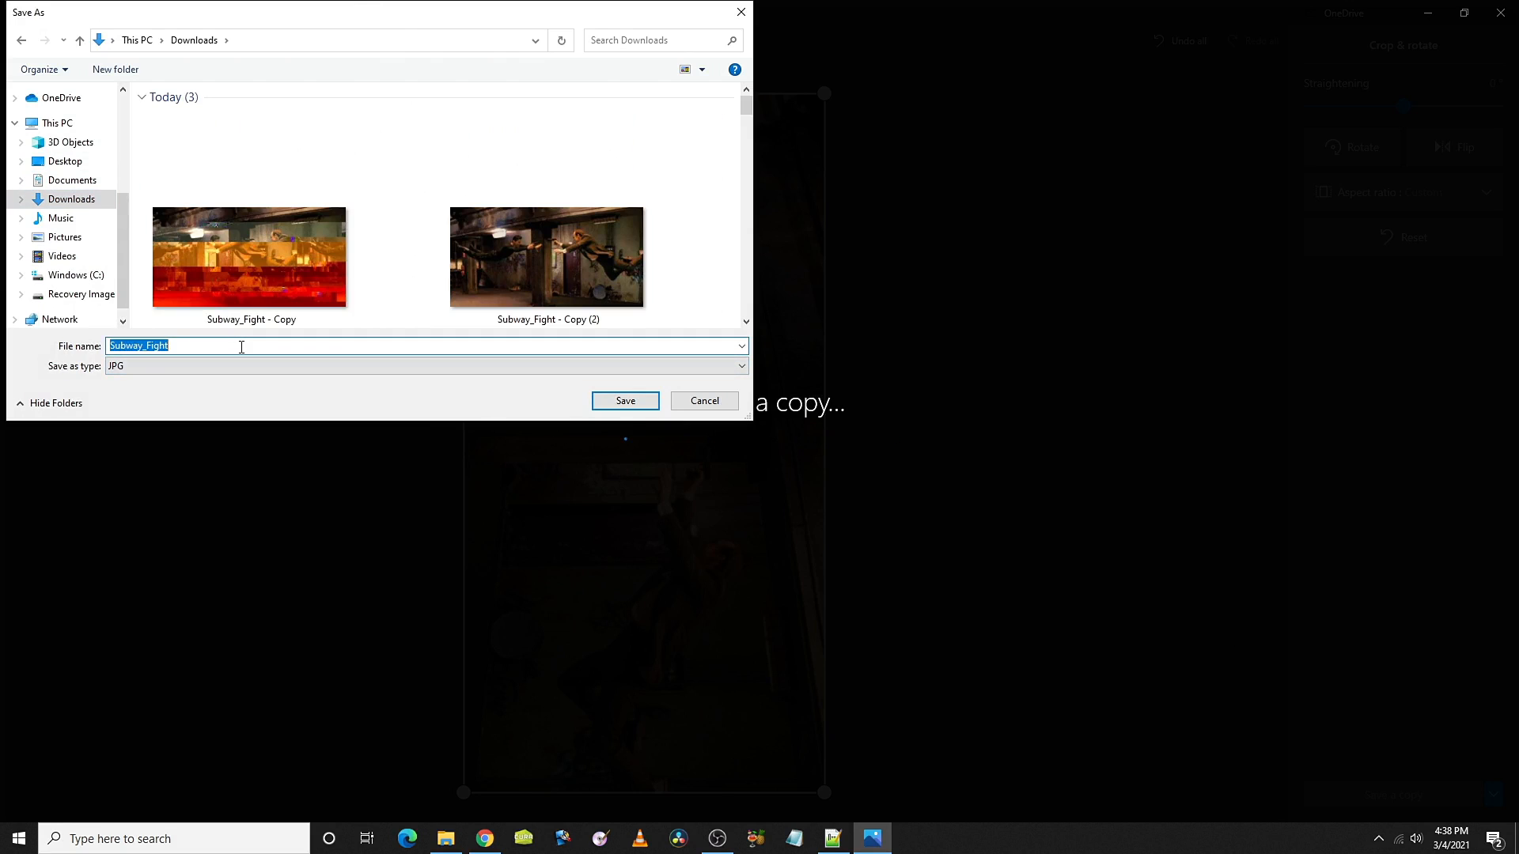
left_click(241, 347)
type("(edit)")
key("Return")
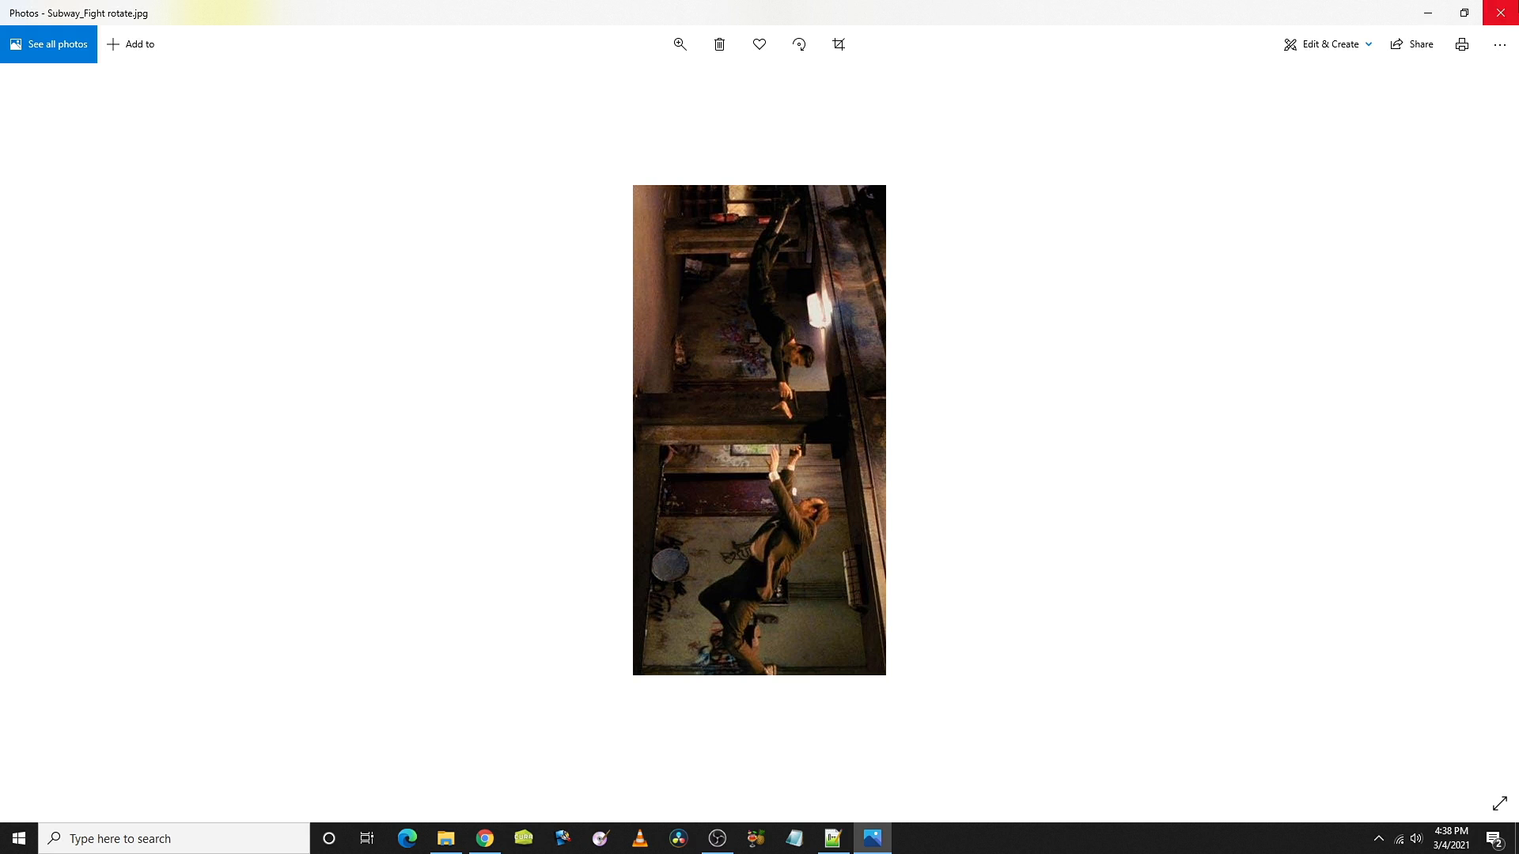
left_click(1501, 13)
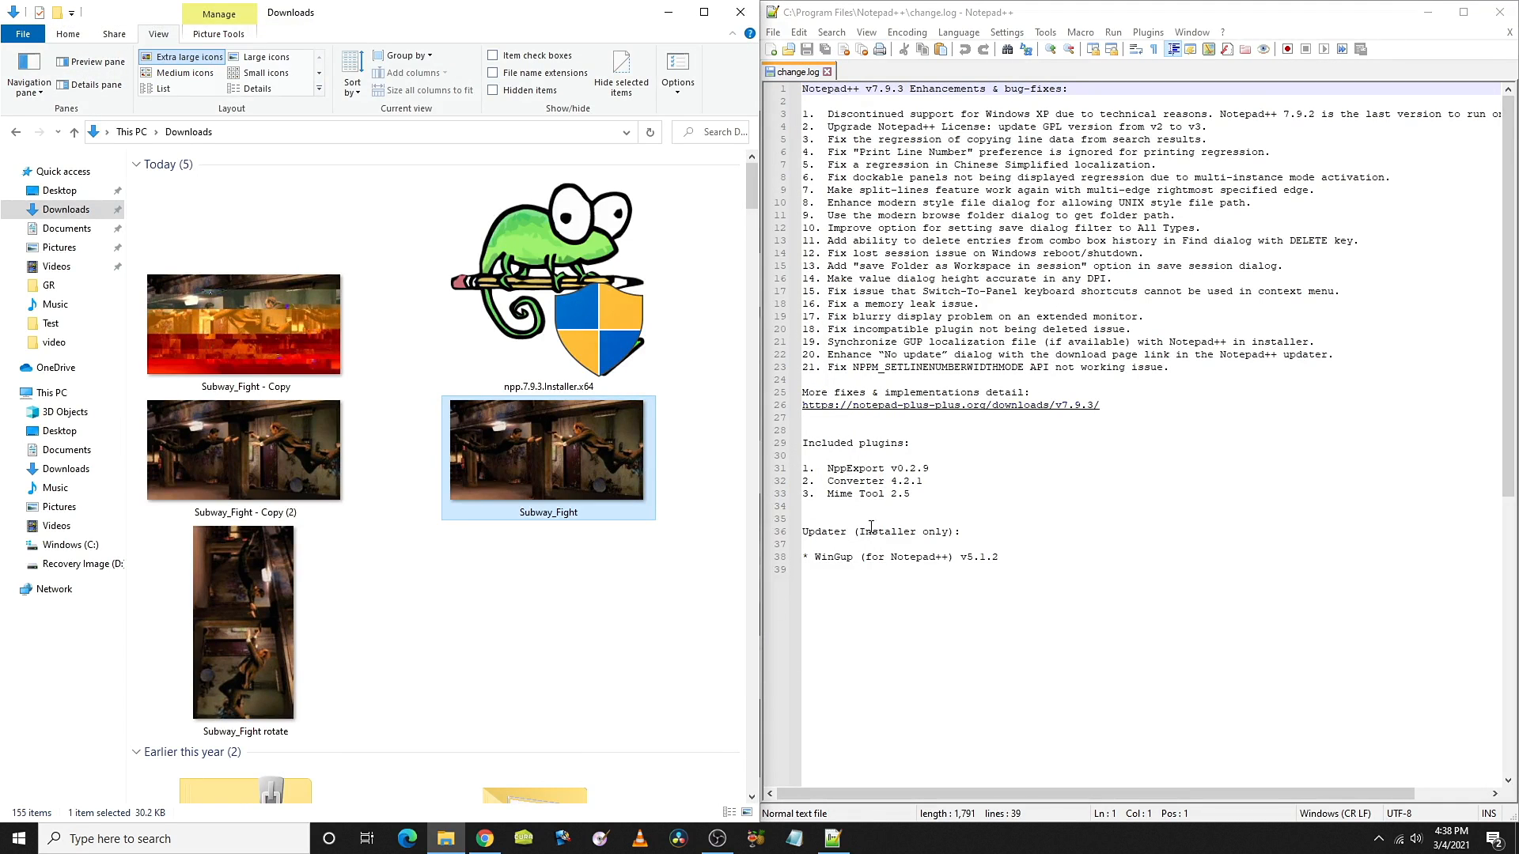
Switch to Chrome and open the Image Glitch Tool site from the link in the Wordpad++ Glitch Art document
left_click(484, 838)
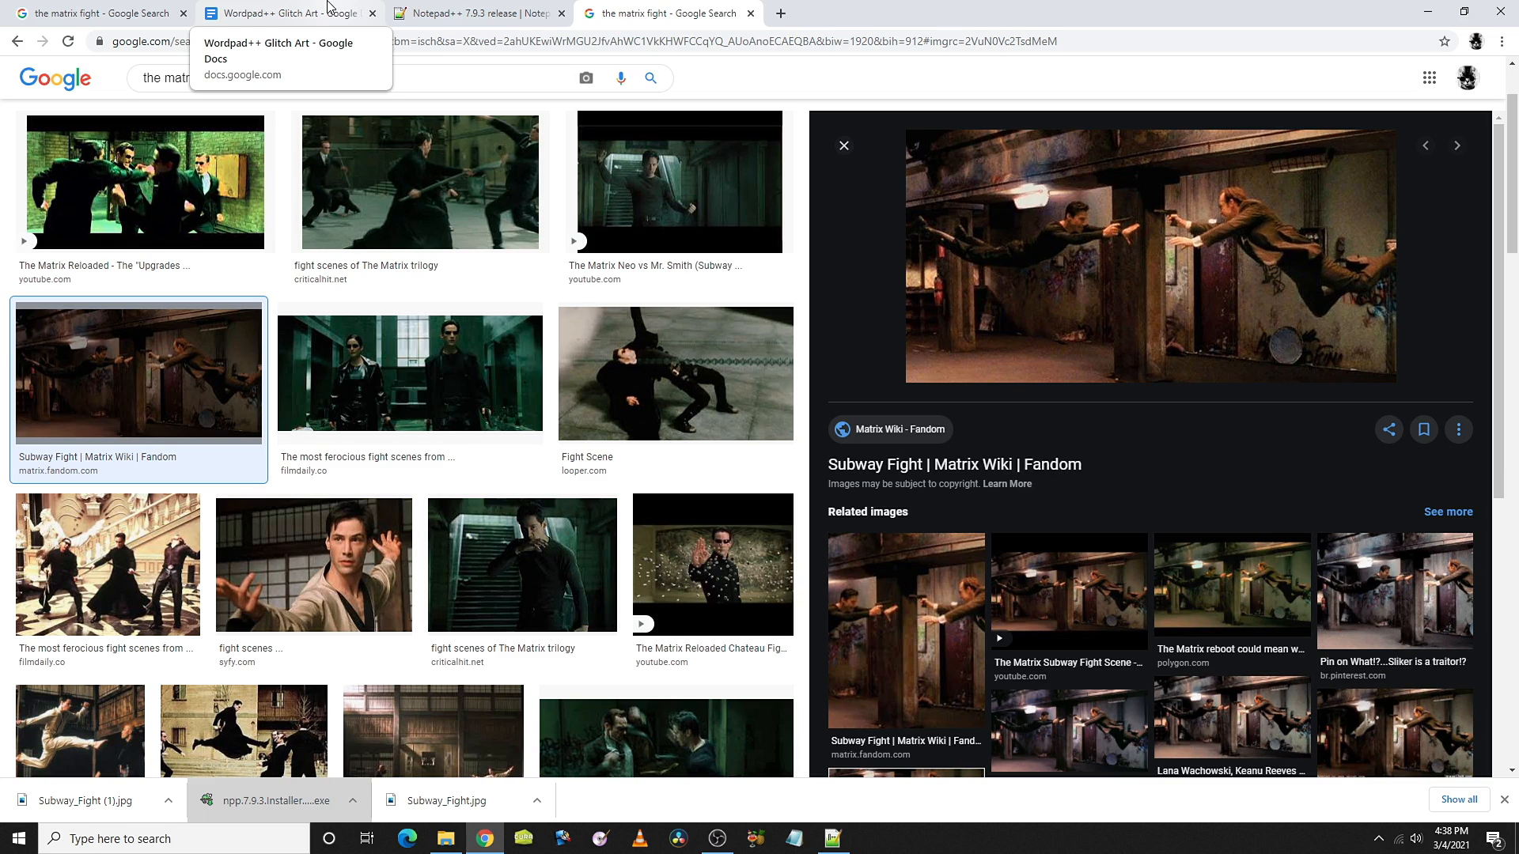
left_click(328, 6)
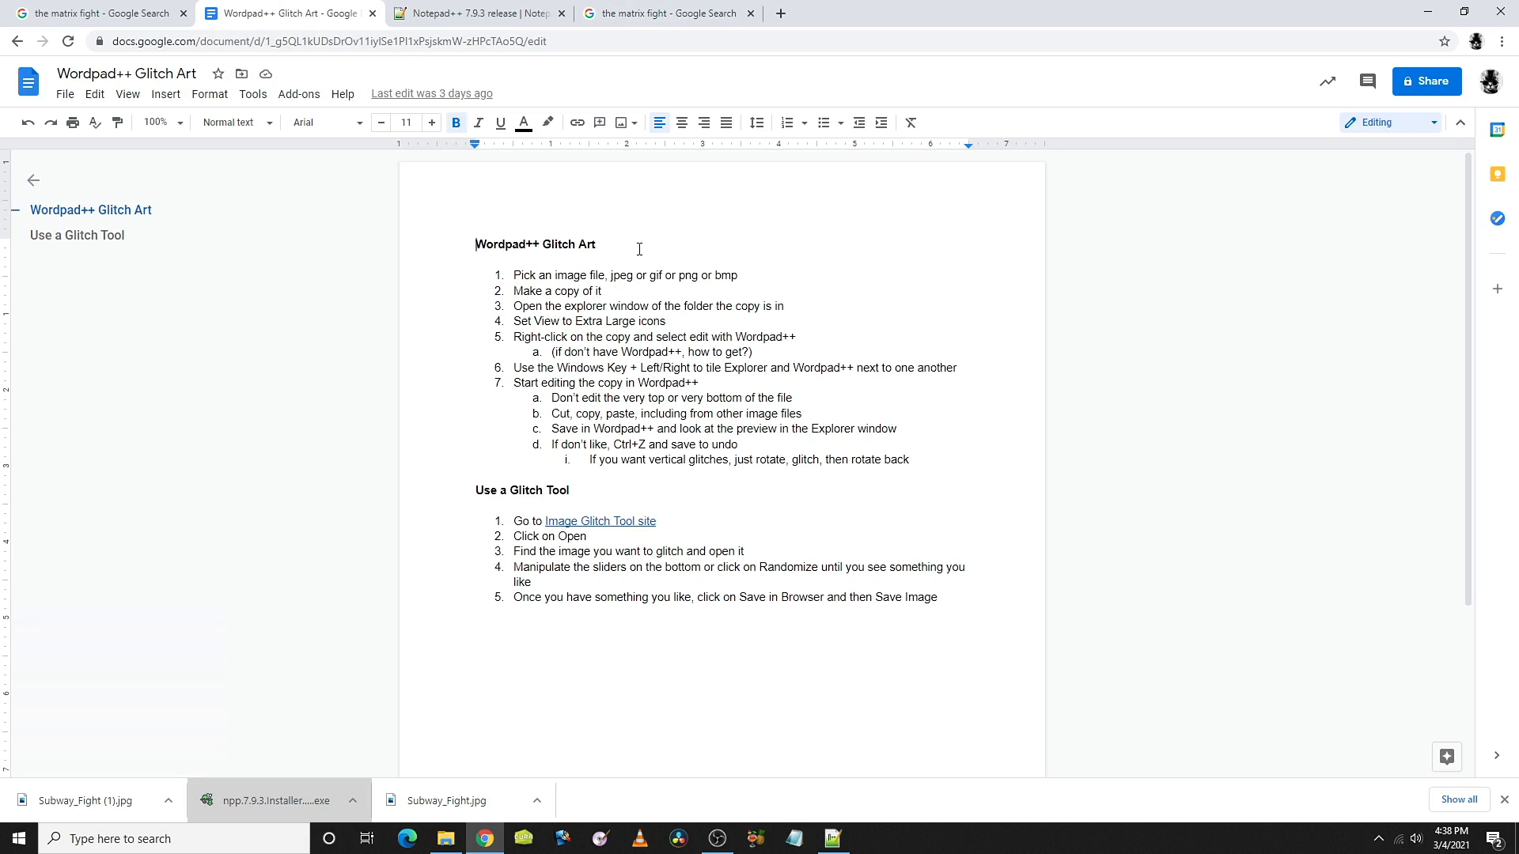
left_click(606, 522)
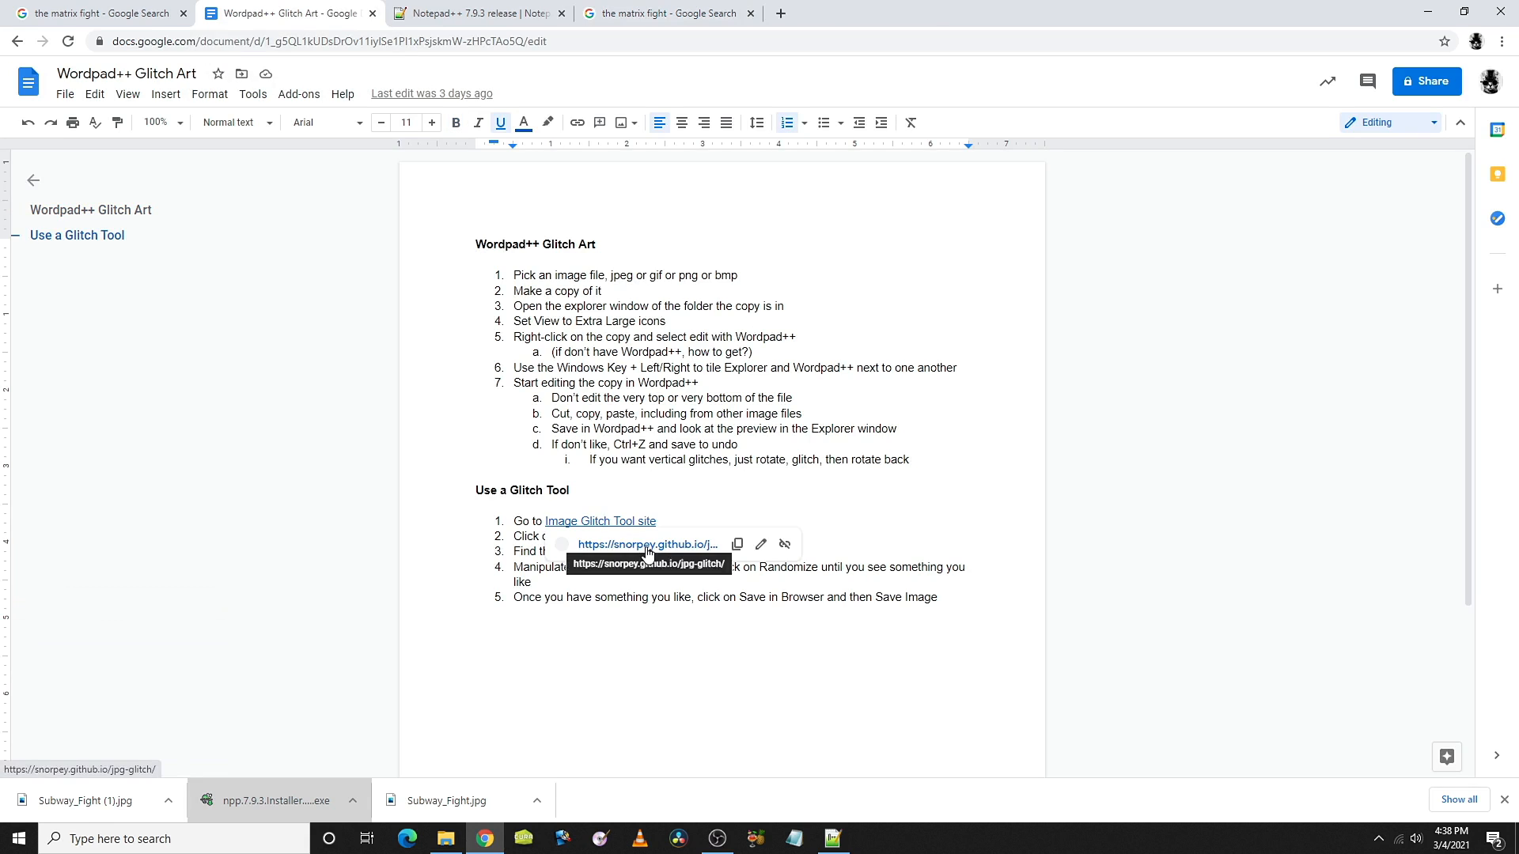
left_click(648, 554)
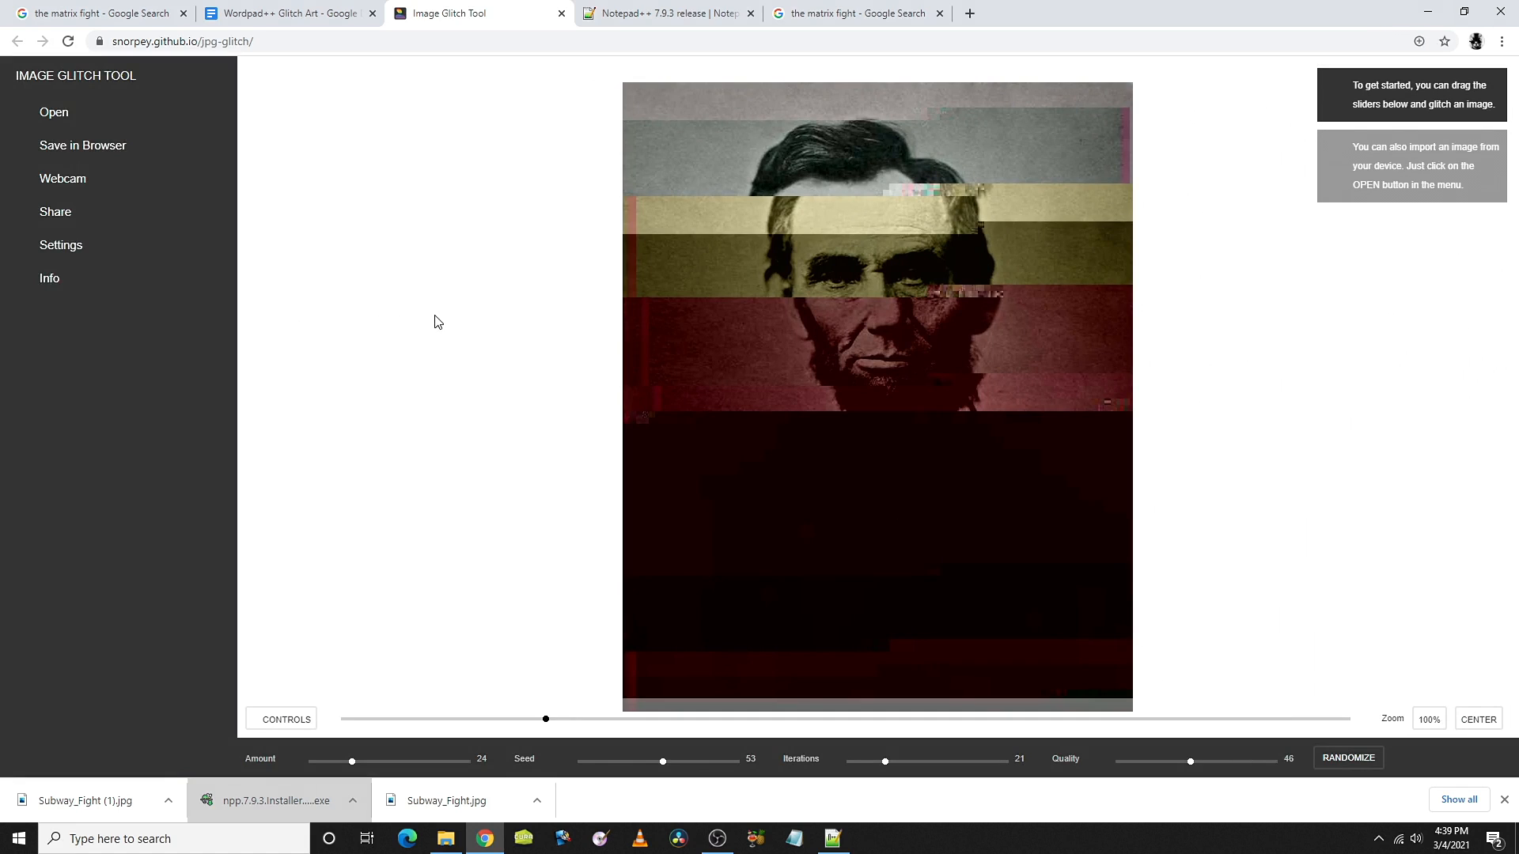
Import the "Subway_Fight rotate" image from Downloads into the glitch tool
left_click(74, 116)
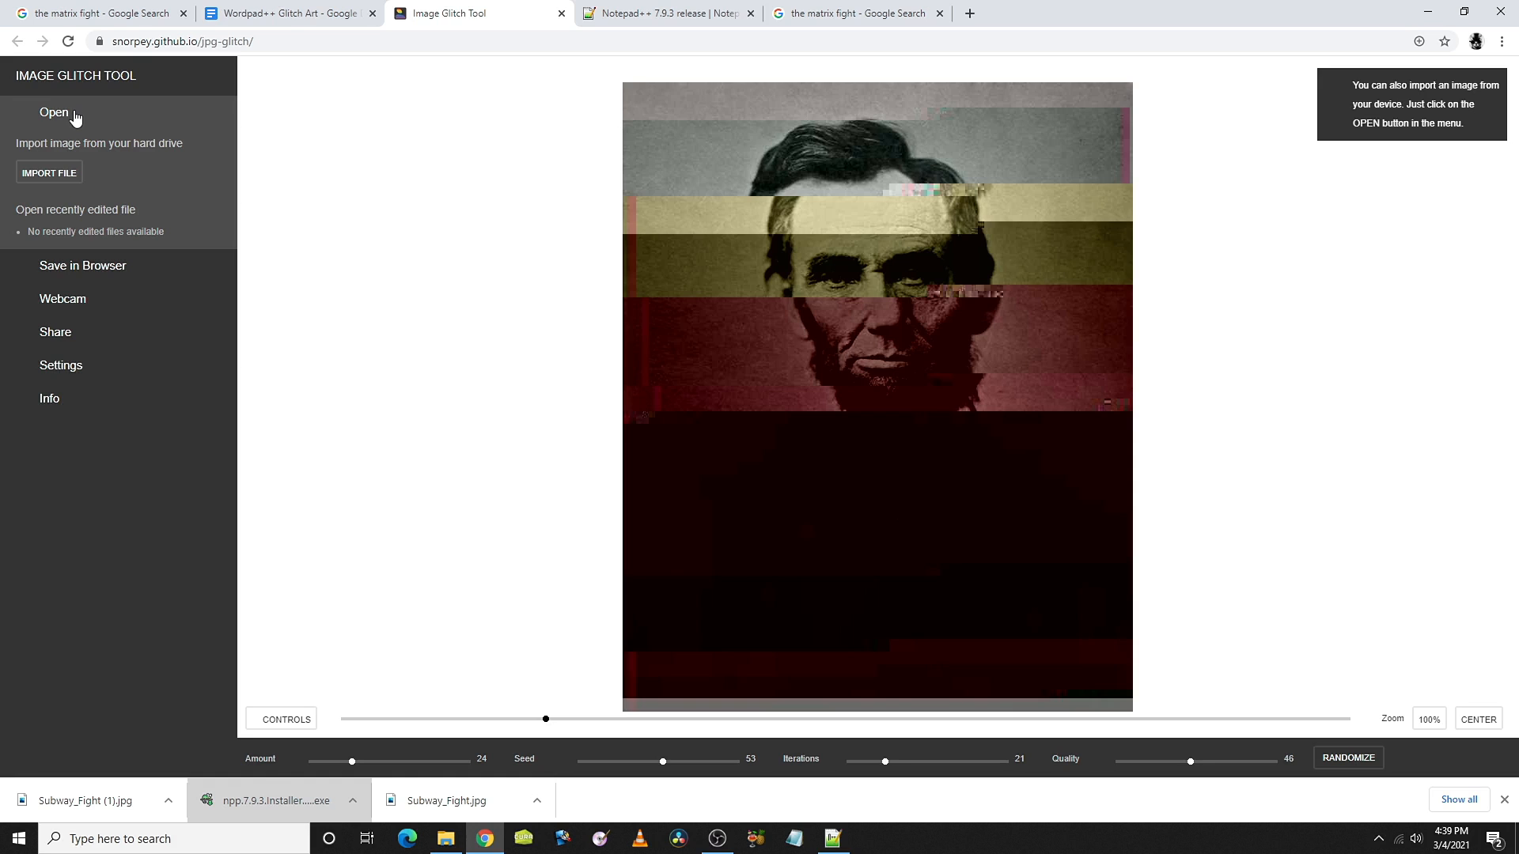
left_click(66, 172)
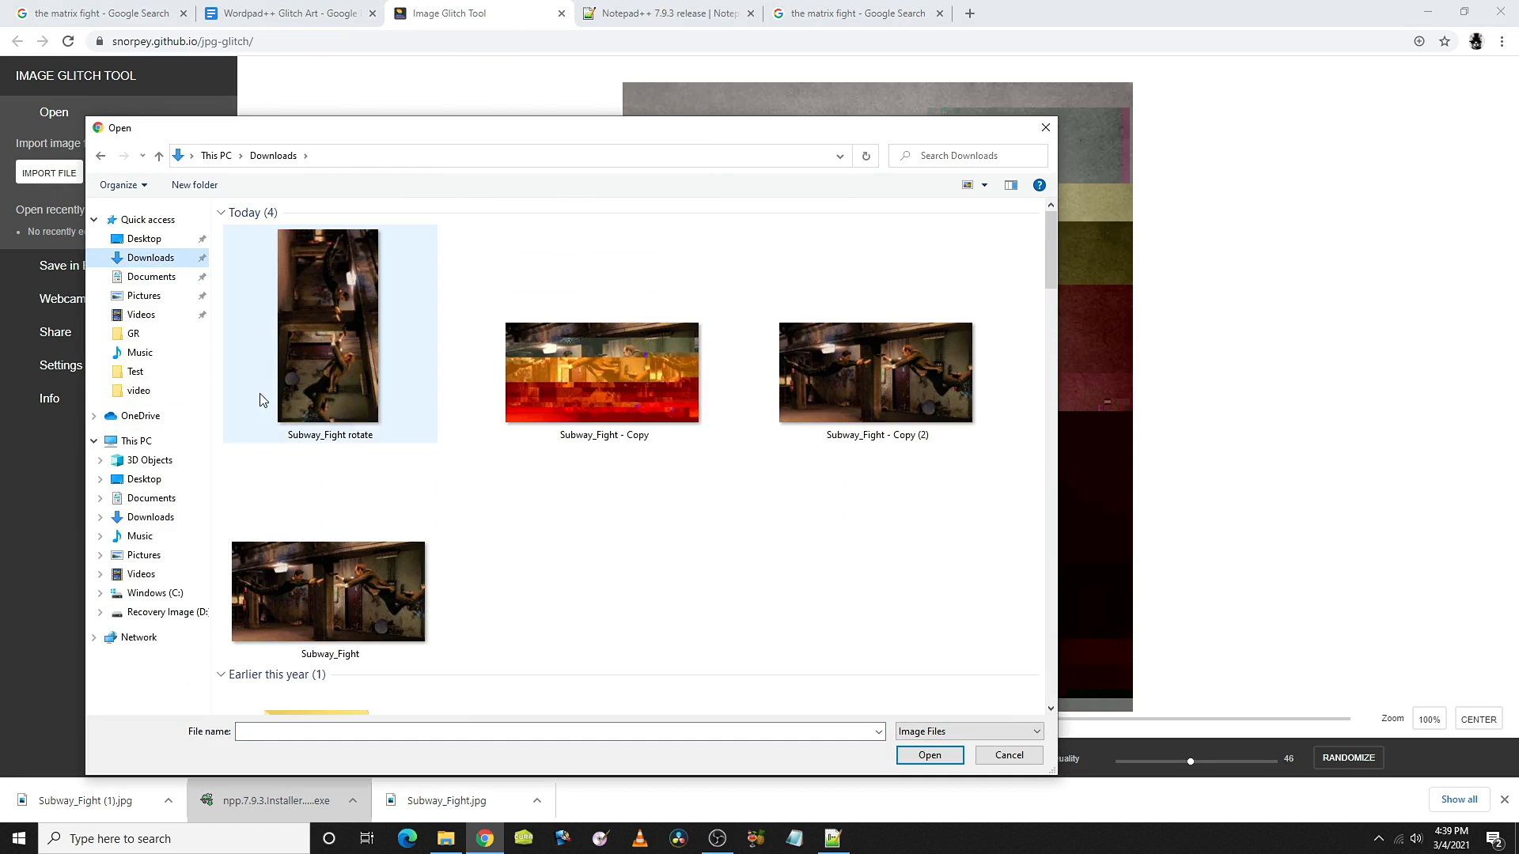
double_click(325, 370)
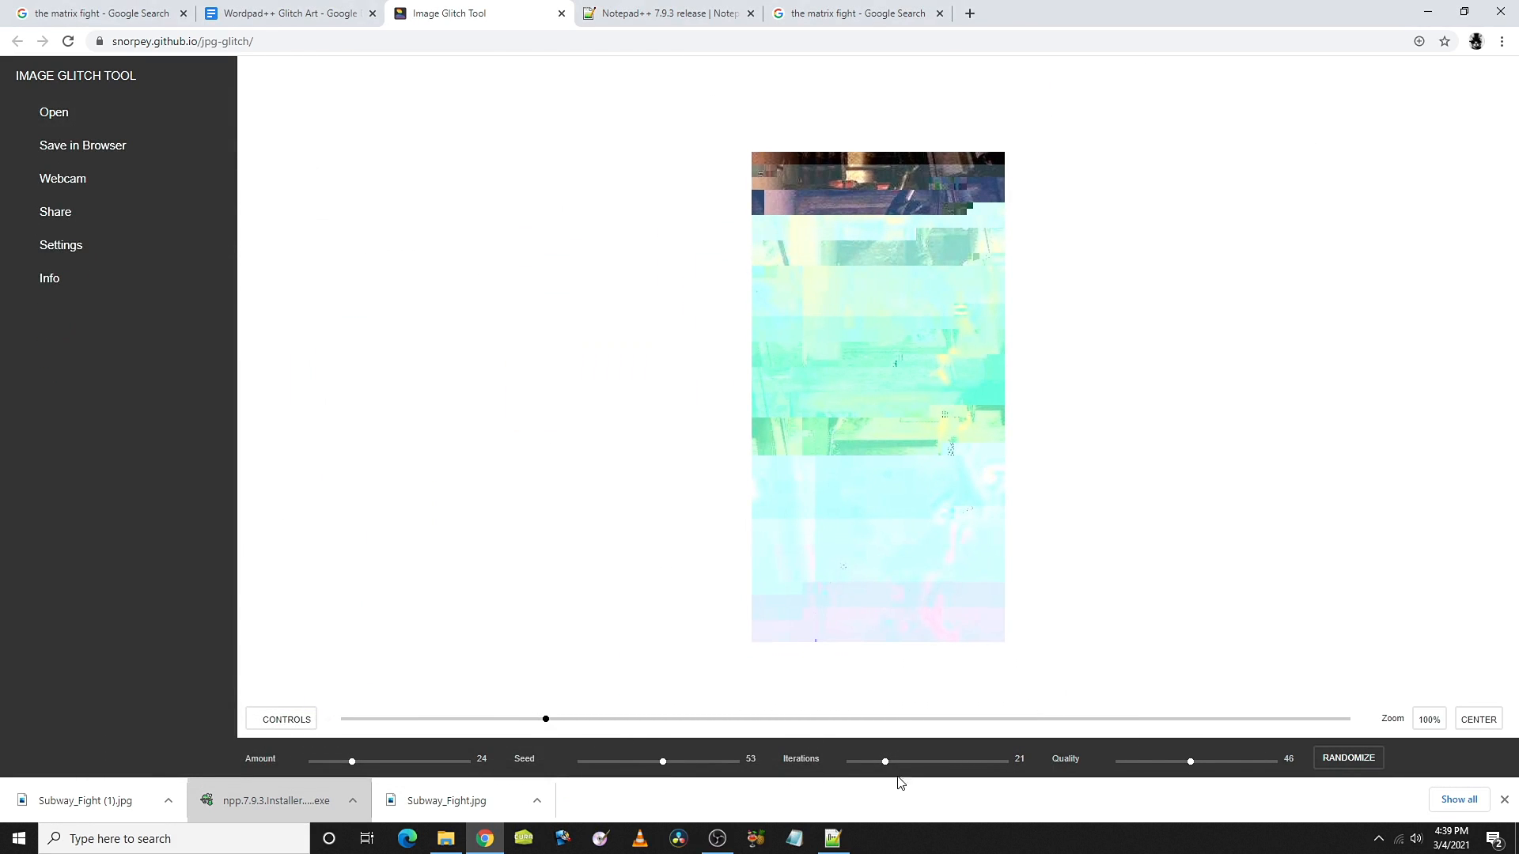
Randomize the glitch settings five times to try different effects on the rotated image
left_click(1354, 763)
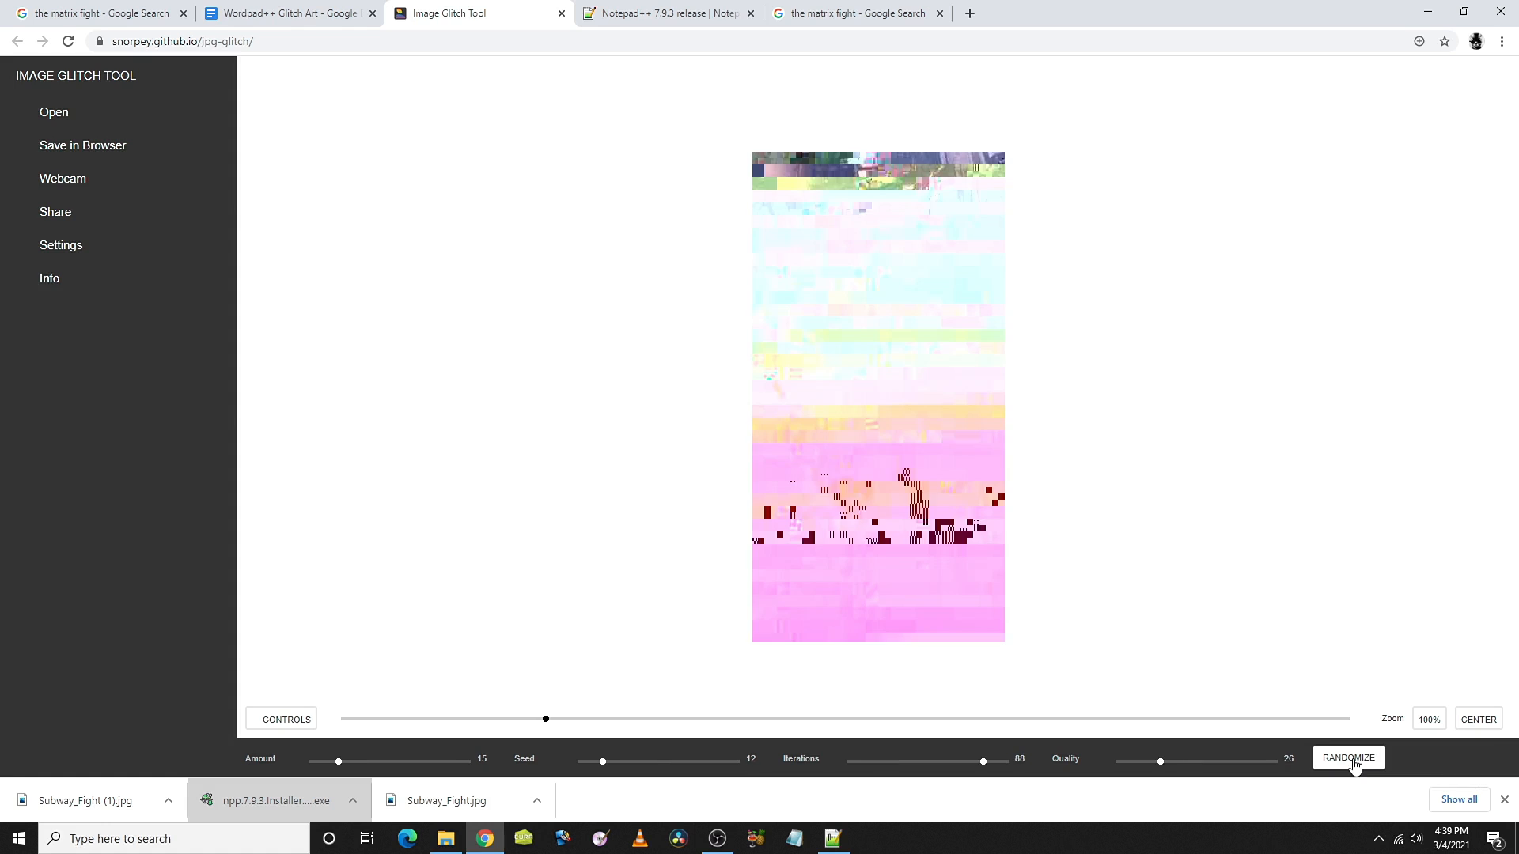
left_click(1354, 764)
left_click(1354, 763)
left_click(1354, 763)
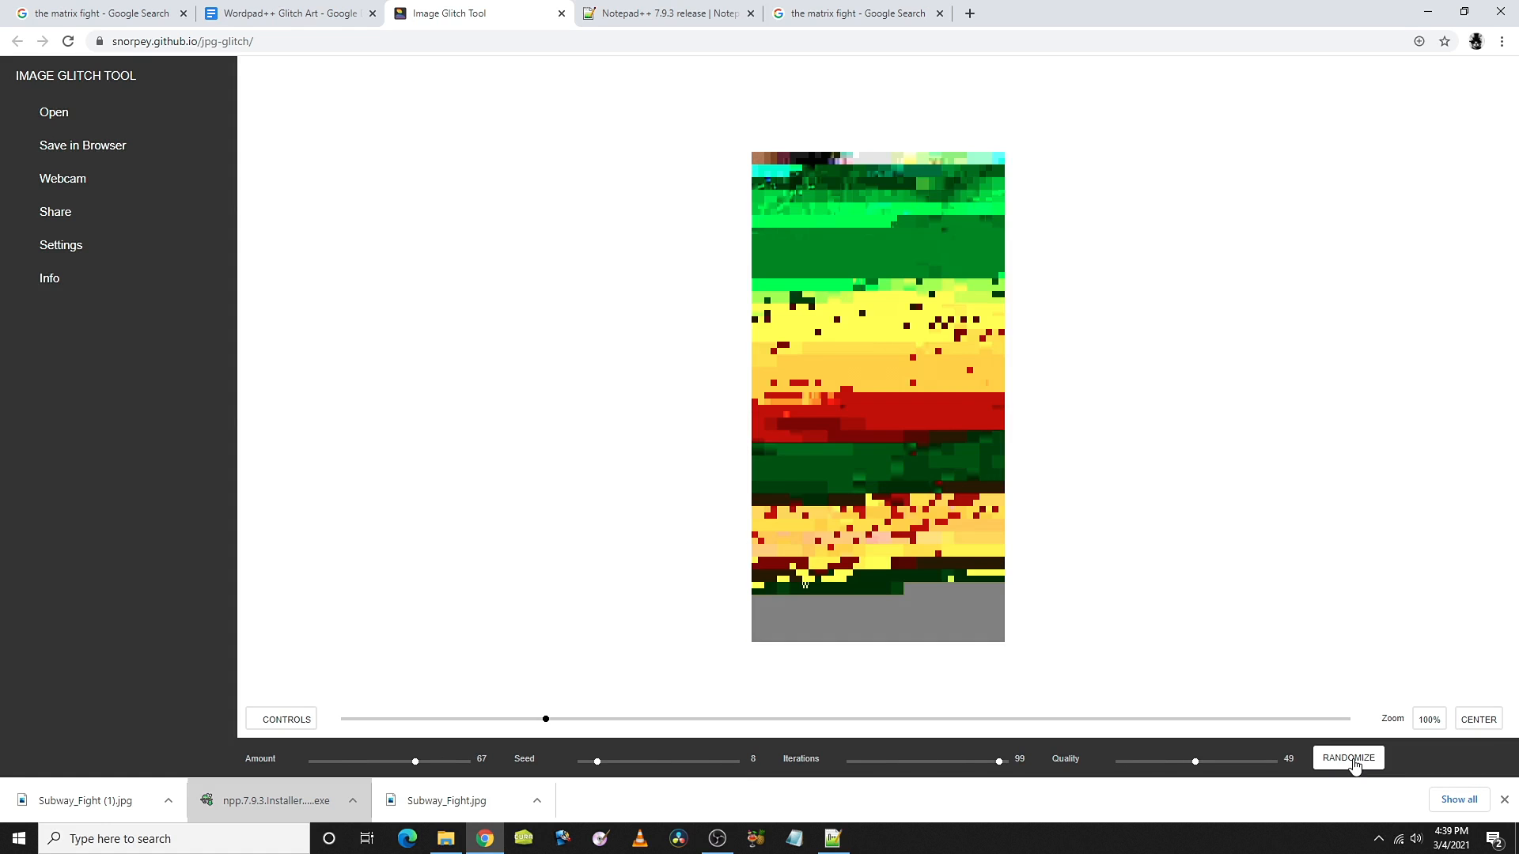
left_click(1354, 764)
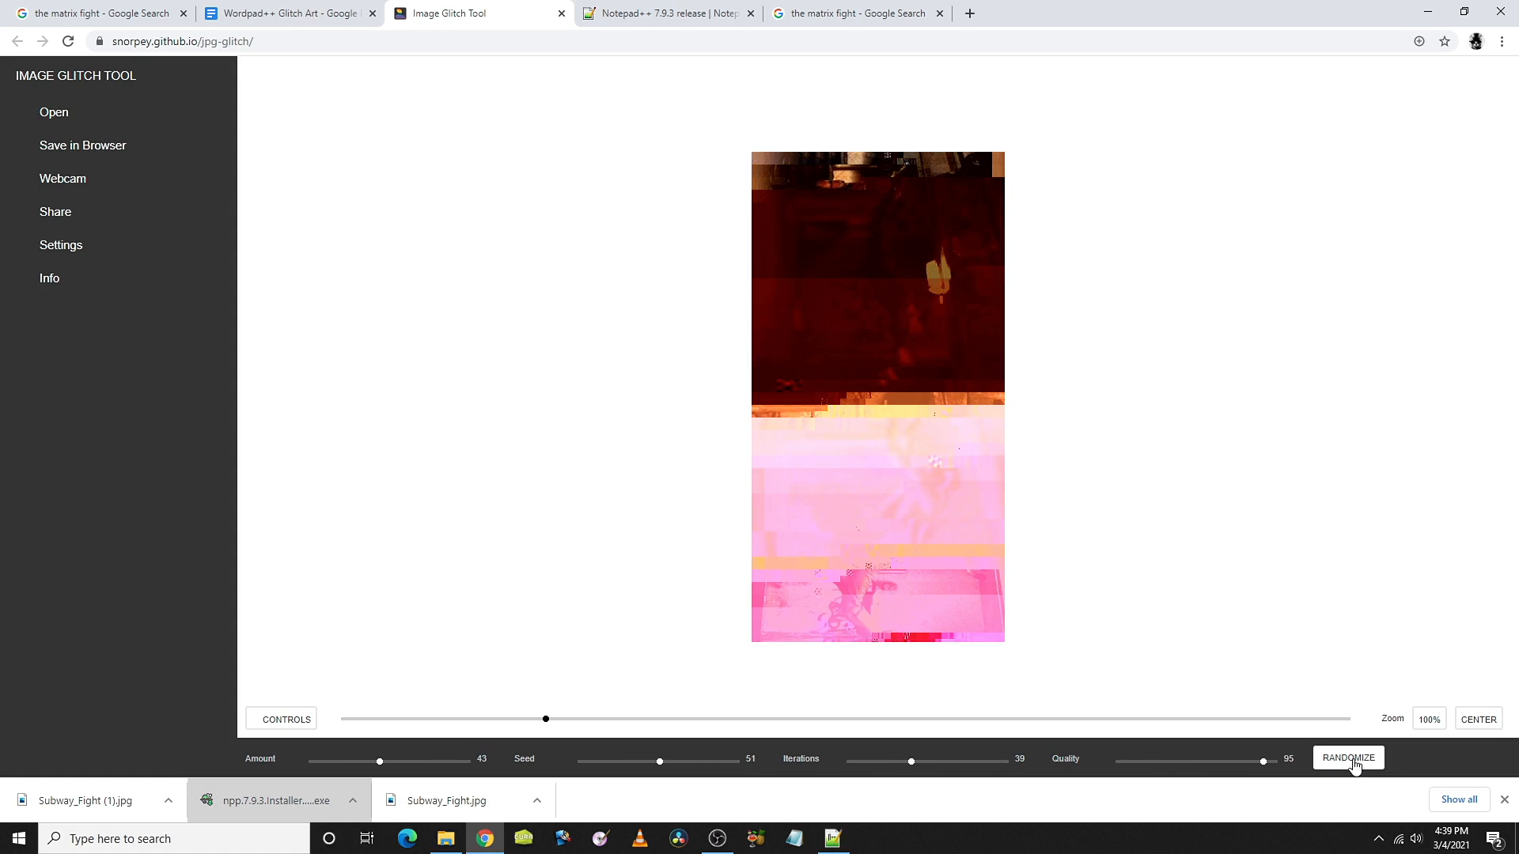
Set the glitch Amount to 5, Seed to 18, Iterations to 8 and Quality to 82
left_click_drag(379, 761, 326, 780)
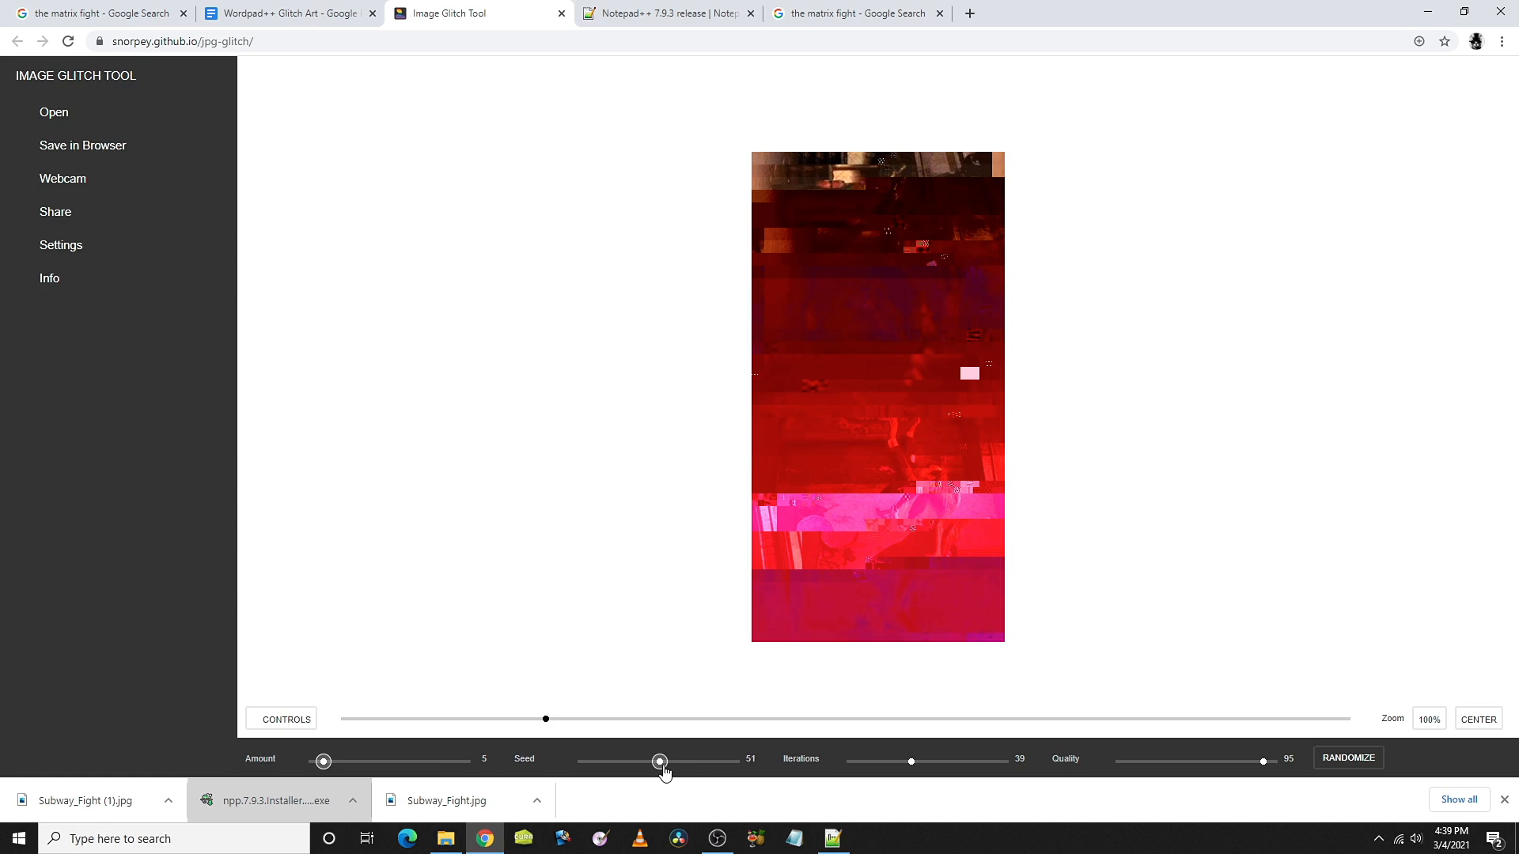
left_click_drag(660, 764, 614, 773)
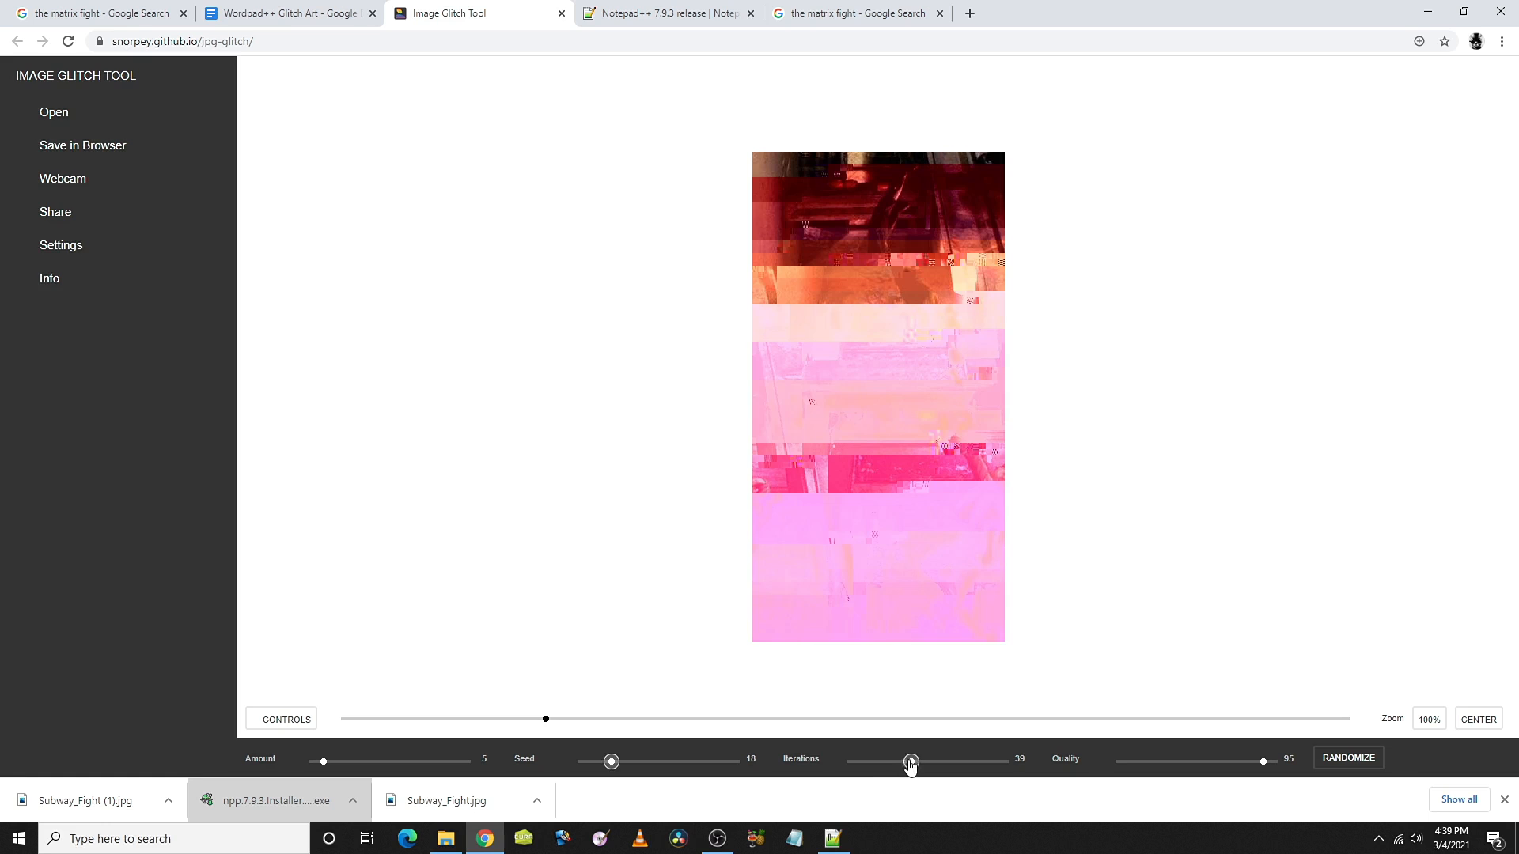
left_click_drag(910, 764, 867, 766)
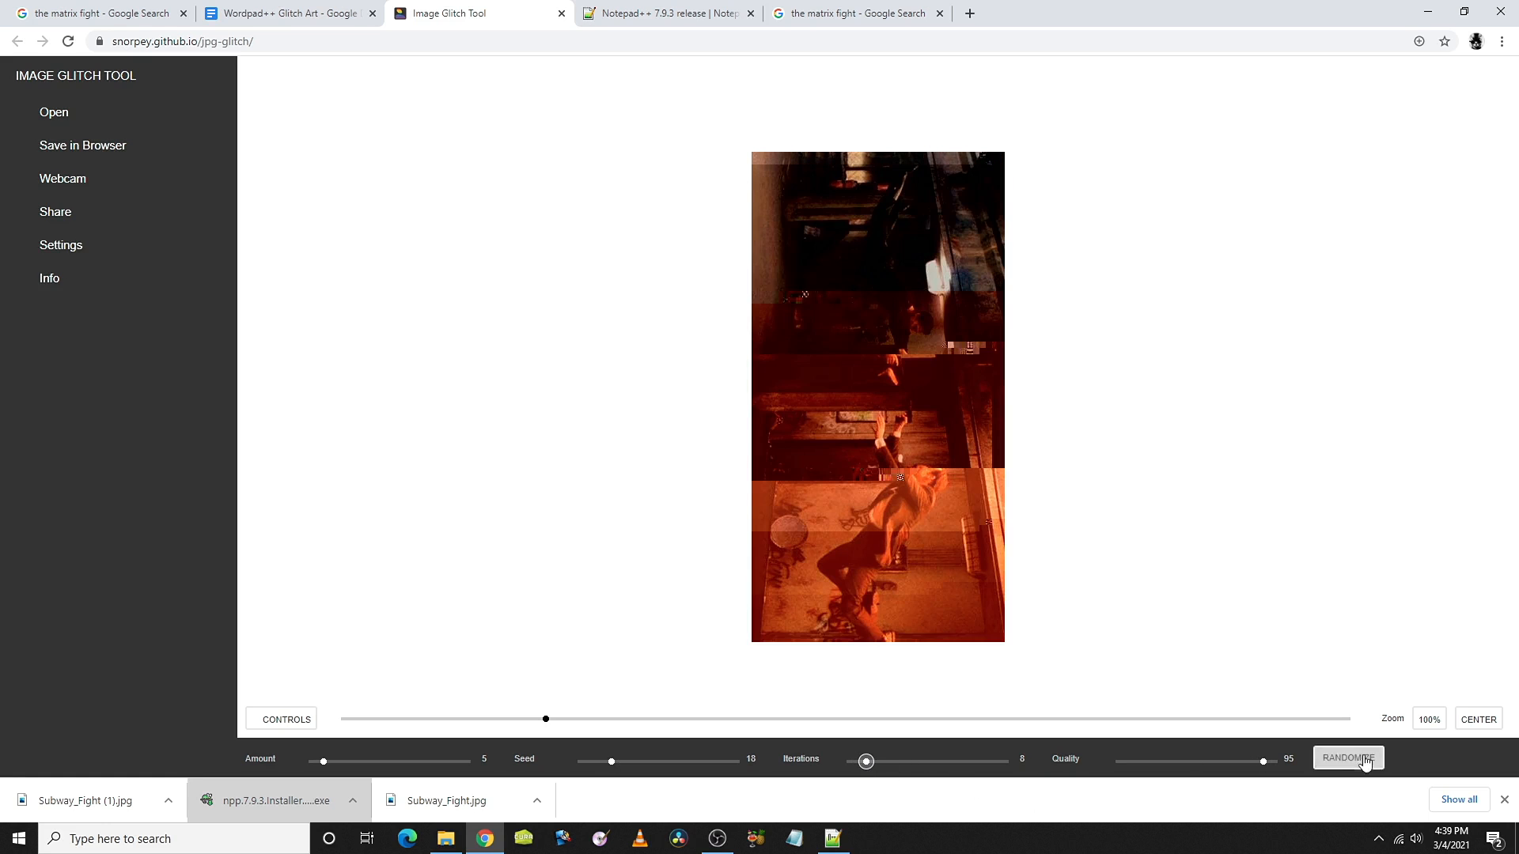
left_click_drag(1264, 764, 1246, 771)
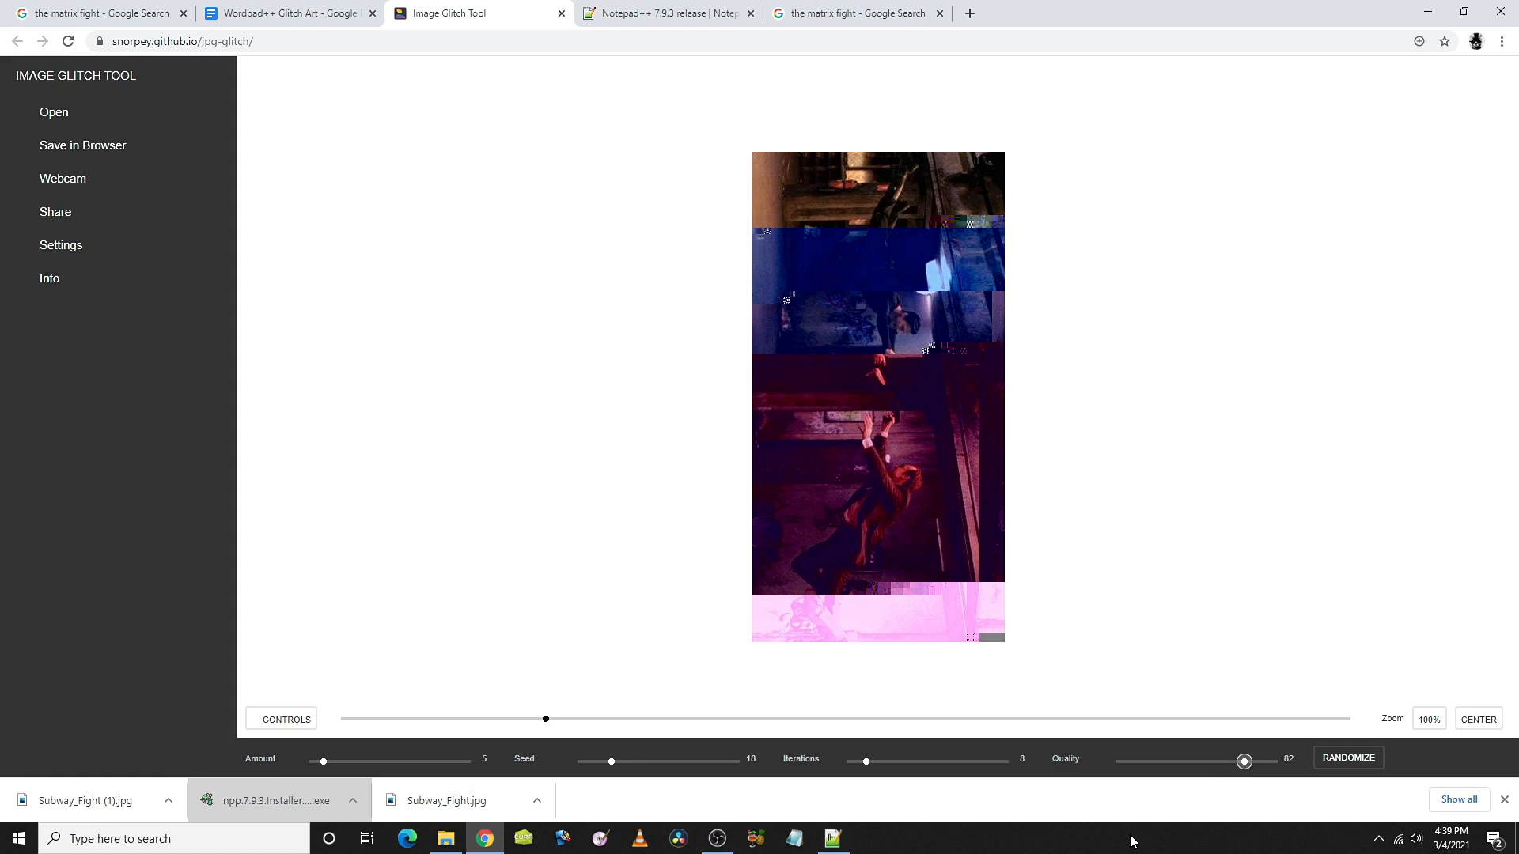
Download the glitched image and open the downloaded file in Photos
left_click(87, 151)
left_click(155, 178)
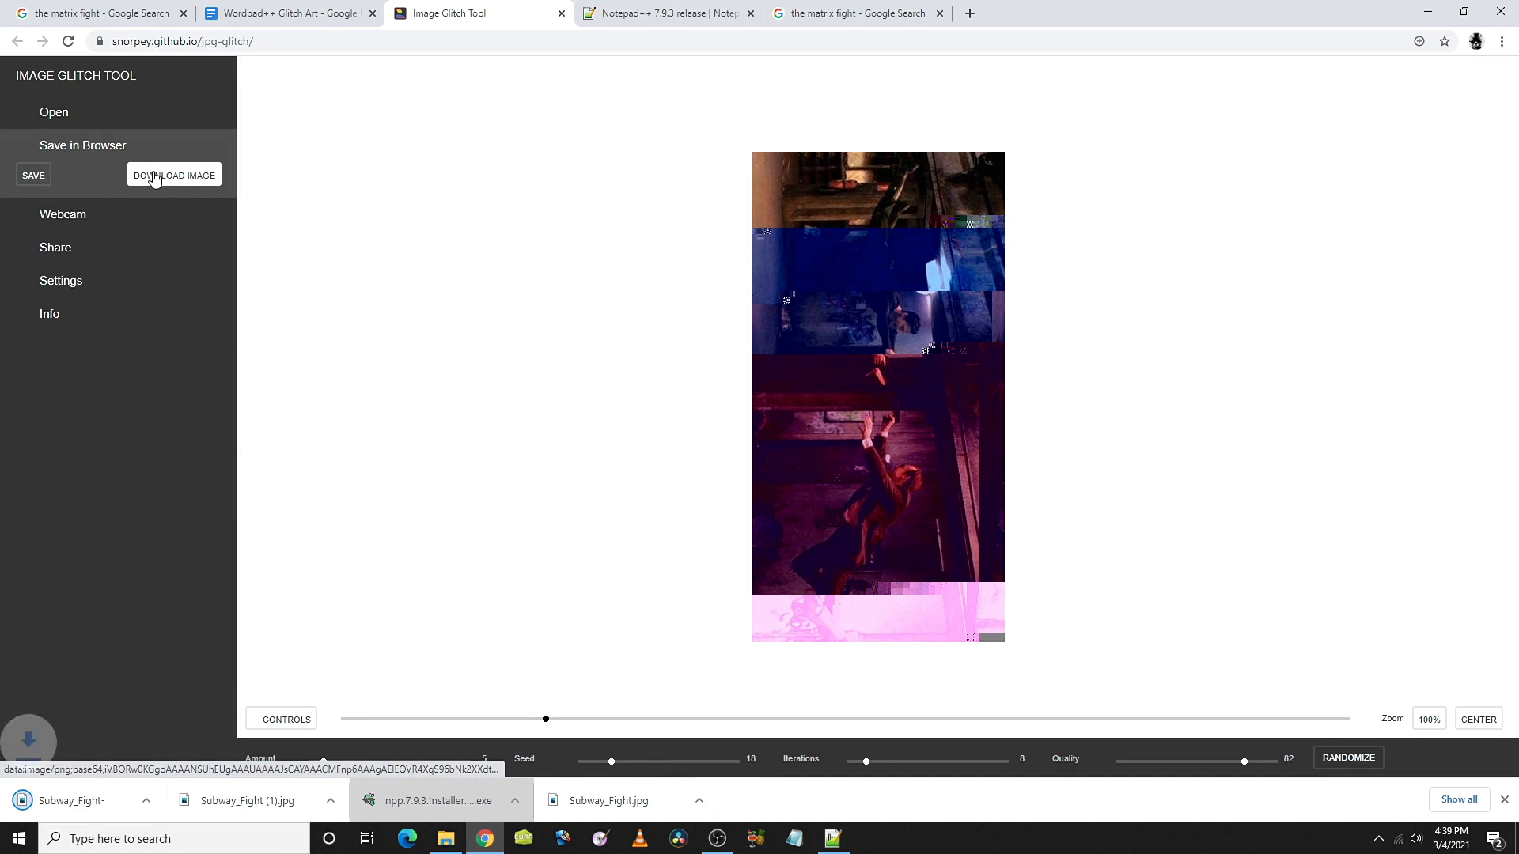
left_click(107, 799)
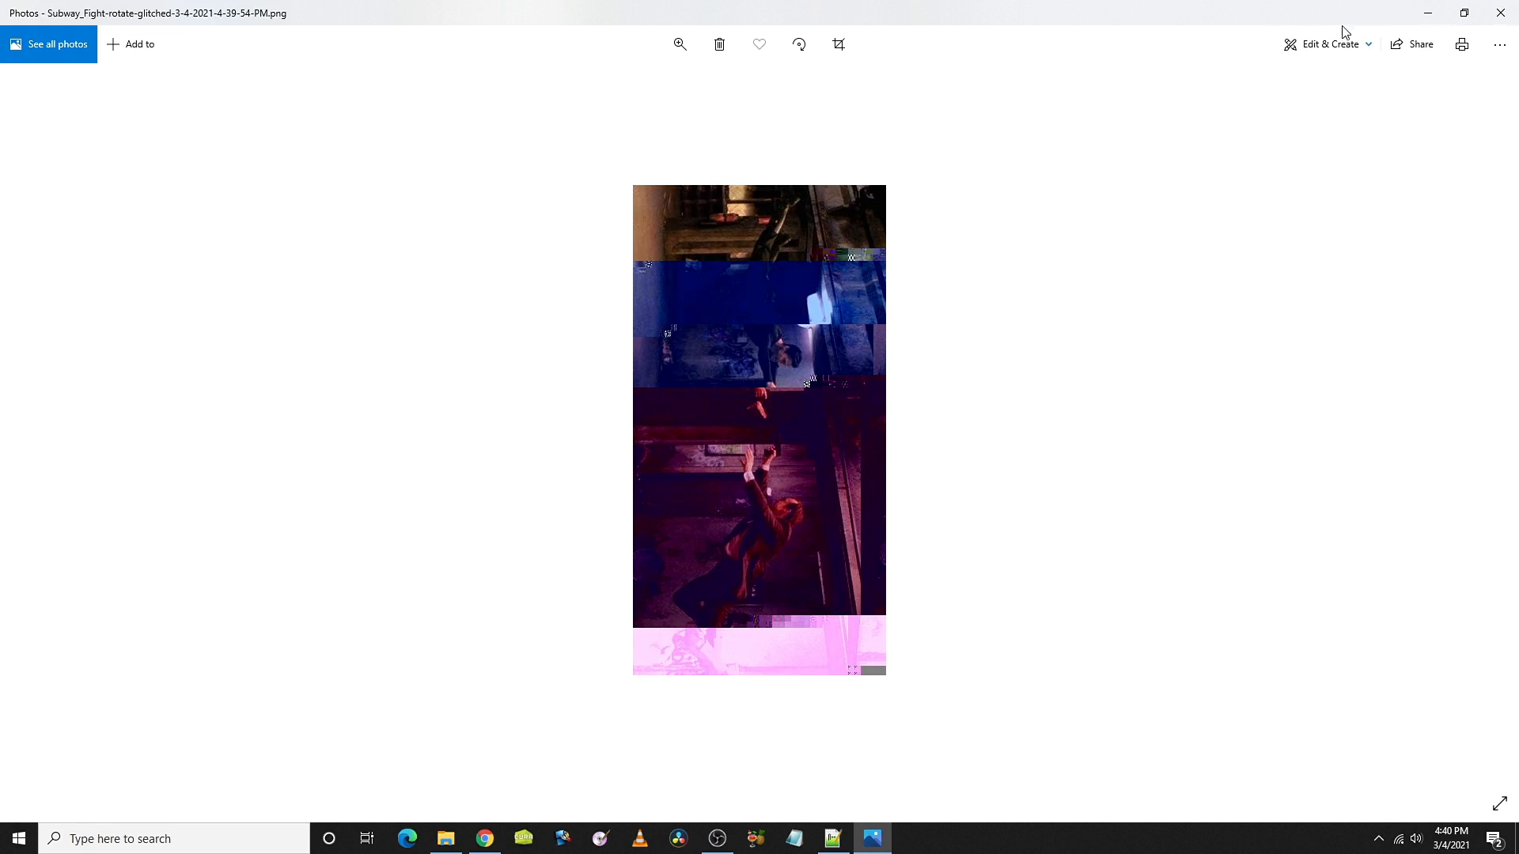
Rotate the downloaded glitched image clockwise three times to bring it back to landscape orientation
left_click(1331, 49)
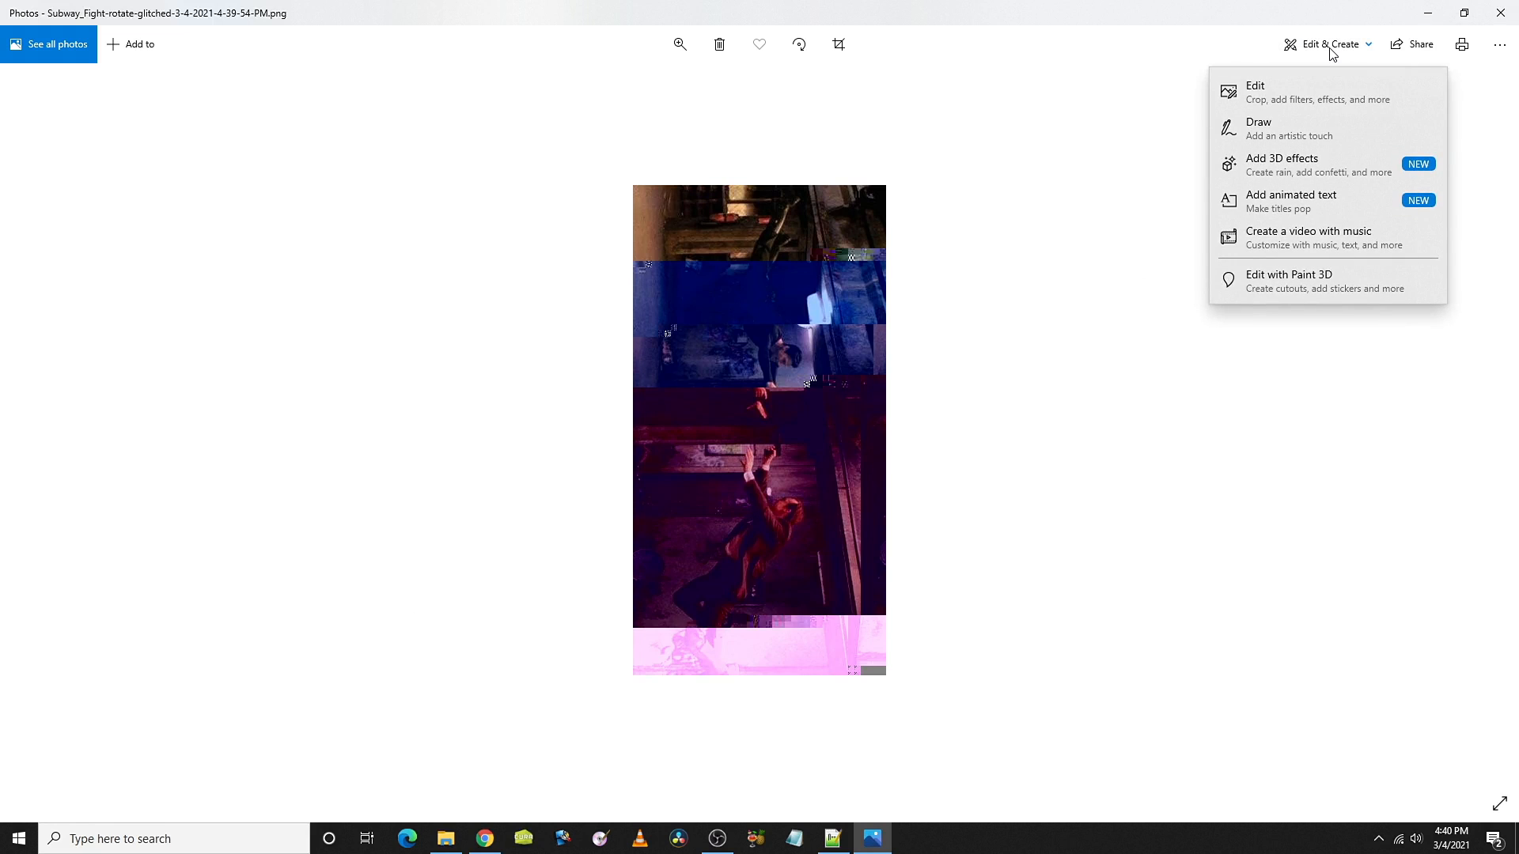
left_click(1331, 49)
left_click(798, 45)
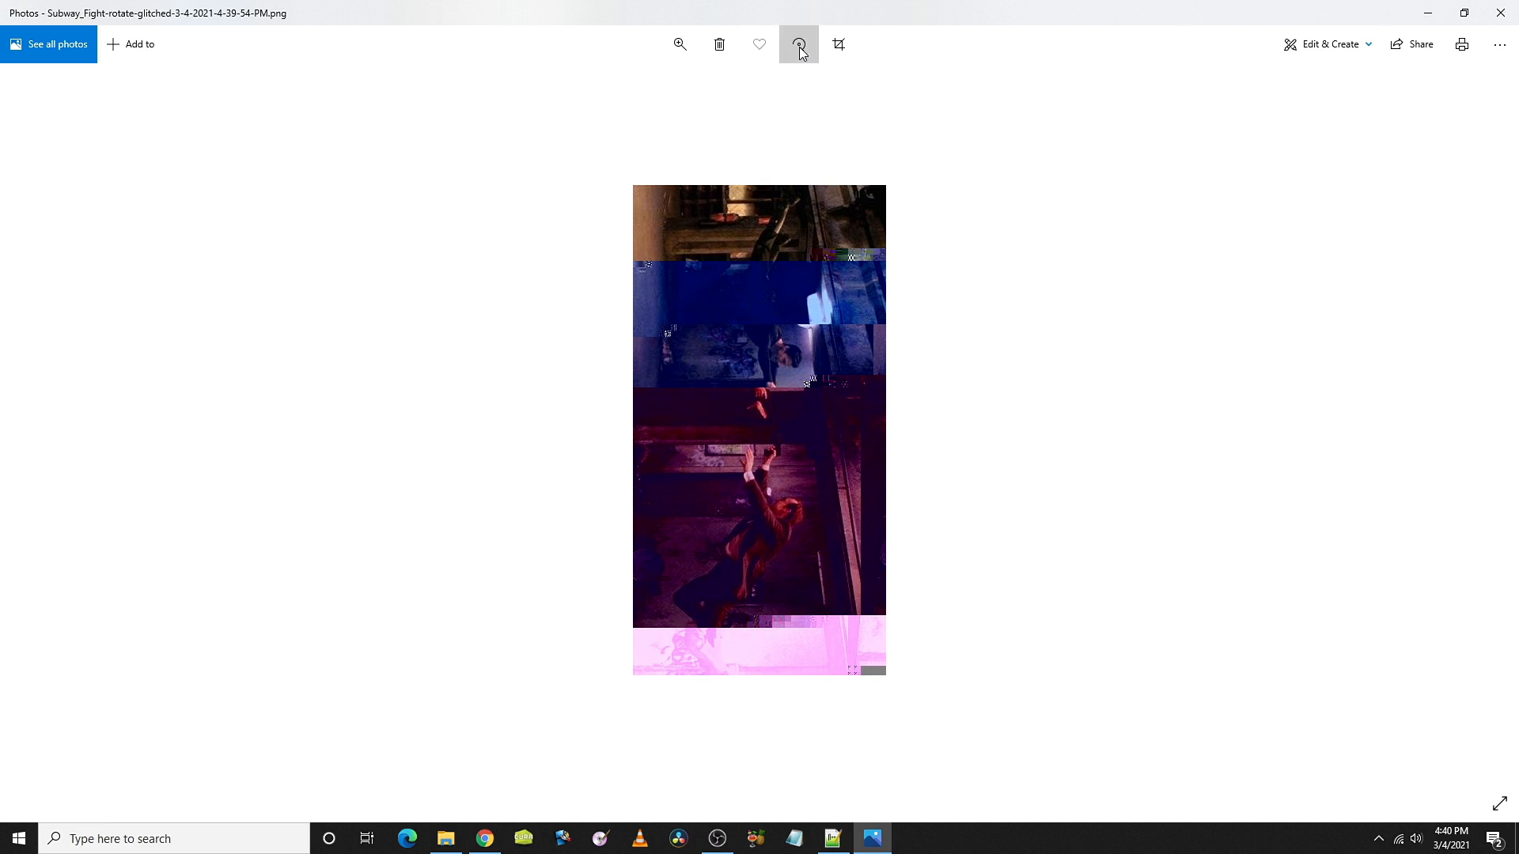
left_click(799, 49)
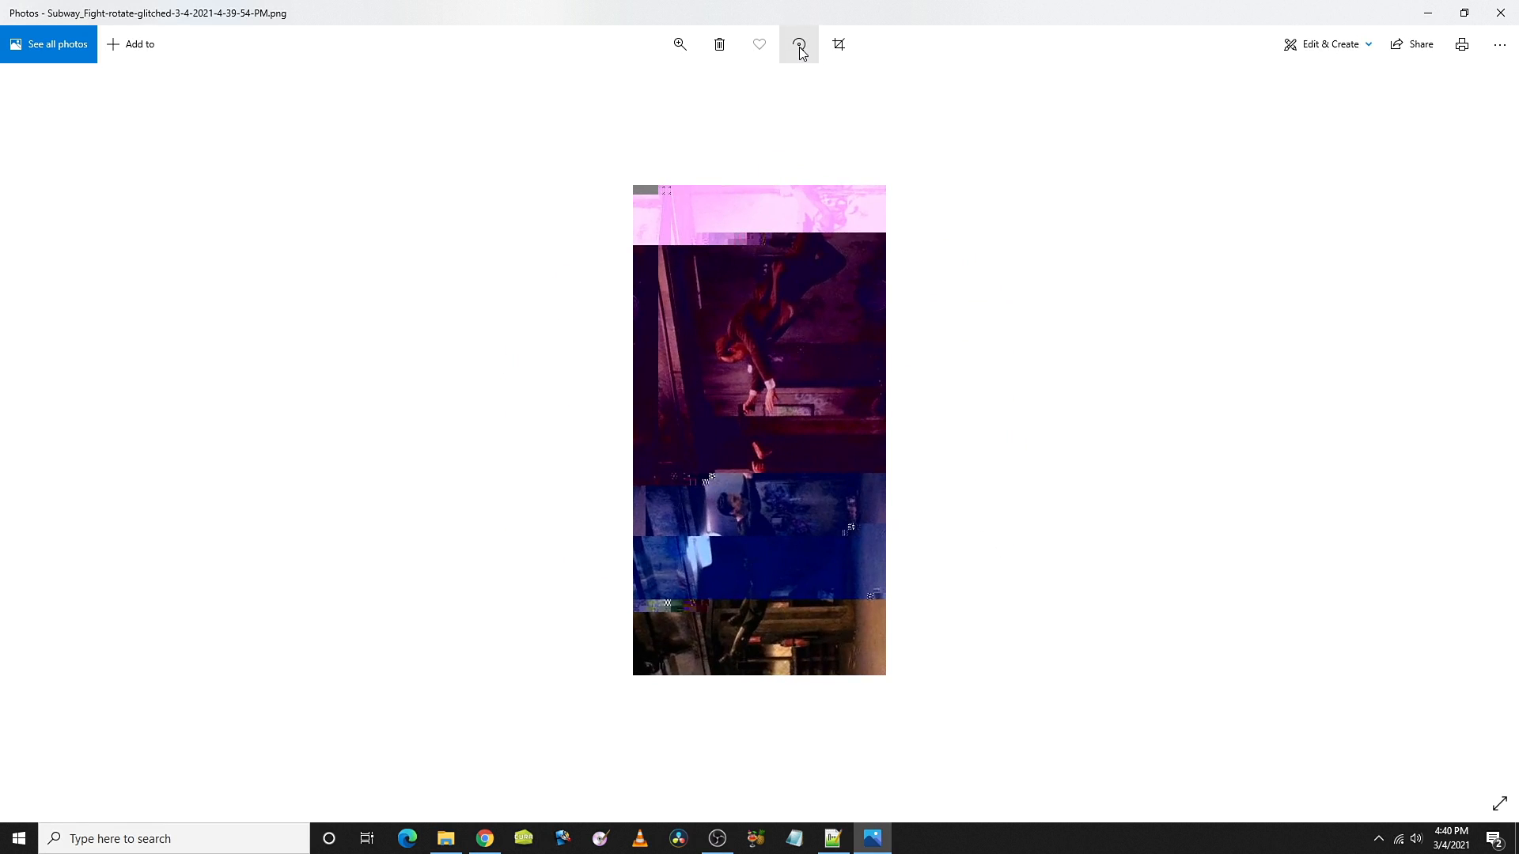
left_click(800, 49)
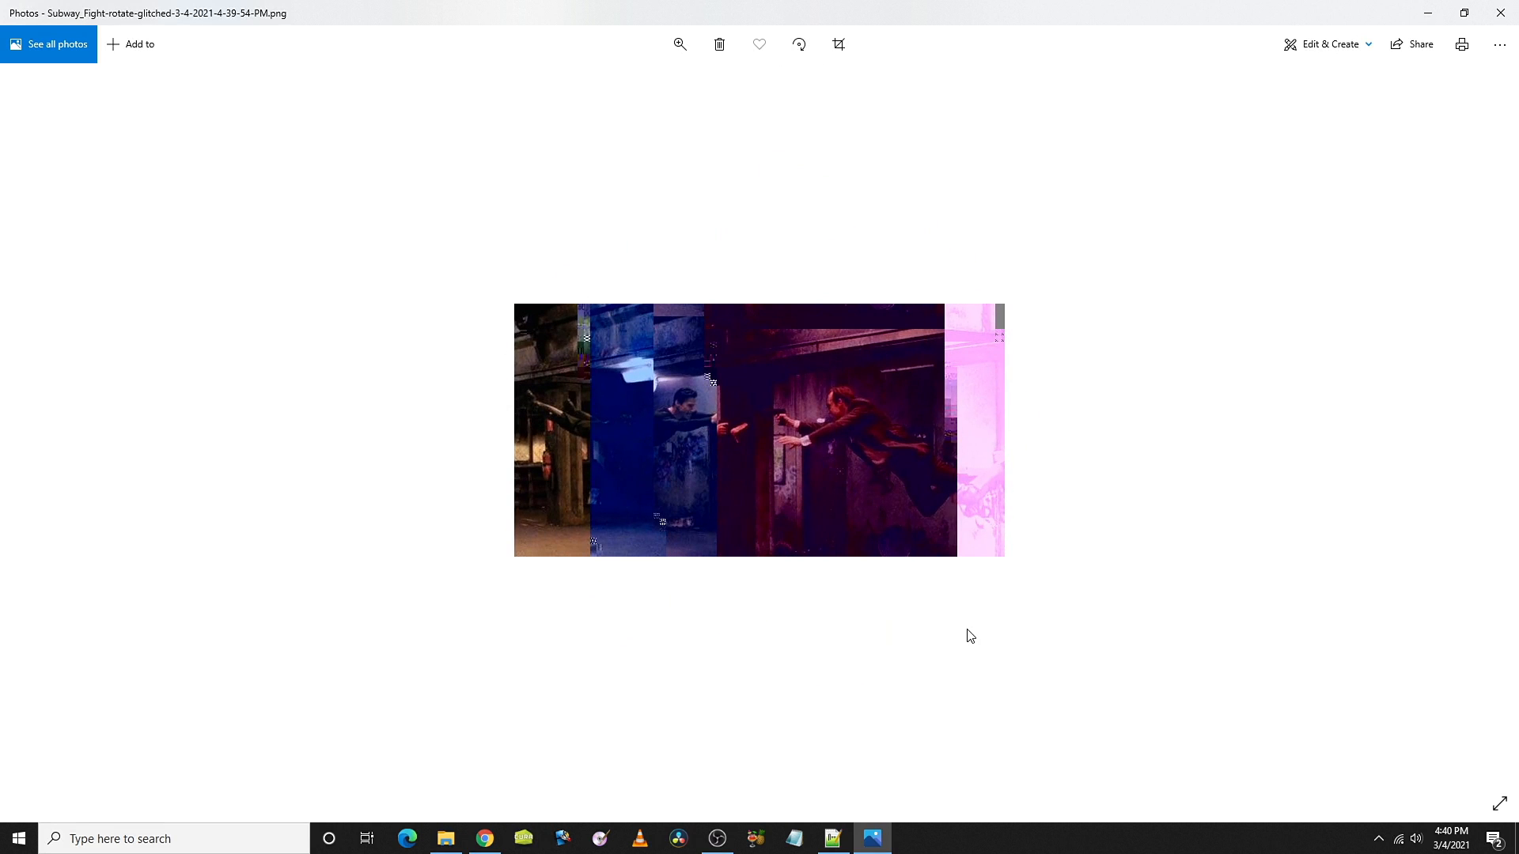